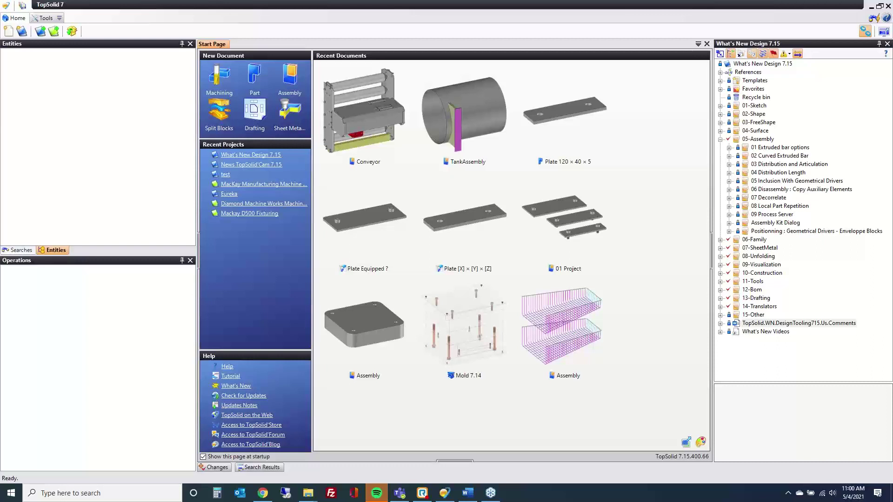
- Open the Assembly document under 01 Extruded bar options
{"action": "left_click", "coordinate": [729, 148]}
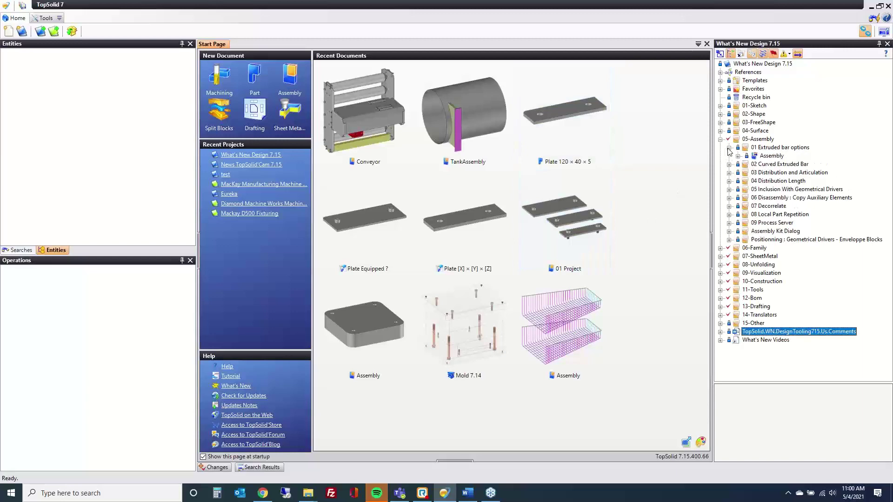
{"action": "left_click", "coordinate": [770, 156]}
{"action": "double_click", "coordinate": [772, 157]}
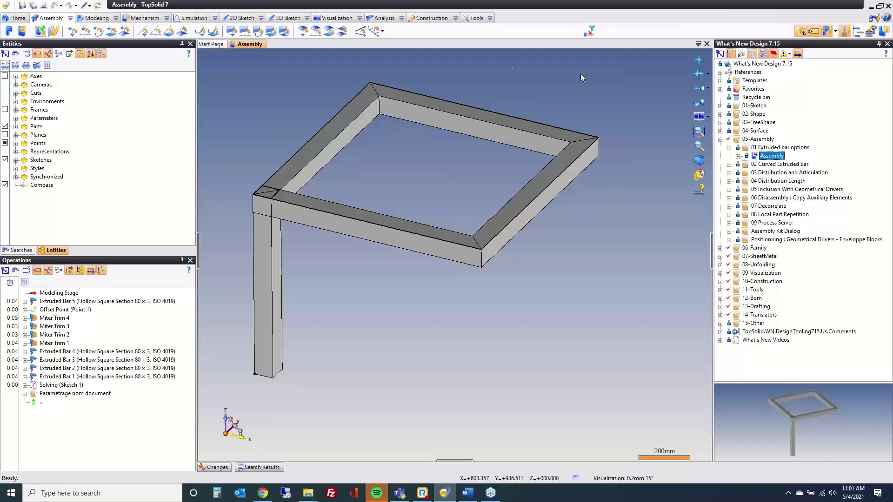
- Review the Extruded Bars drag-and-drop choices in Tools > Options without changing them
{"action": "left_click", "coordinate": [489, 17]}
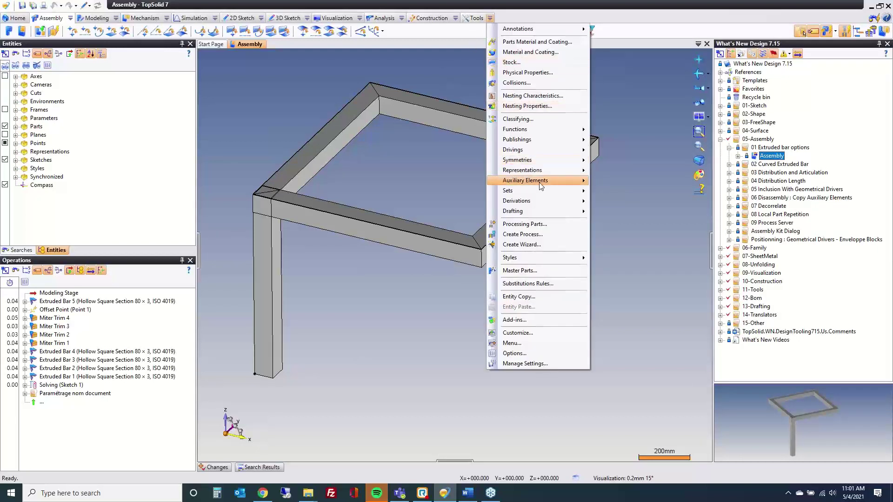
{"action": "mouse_move", "coordinate": [541, 186]}
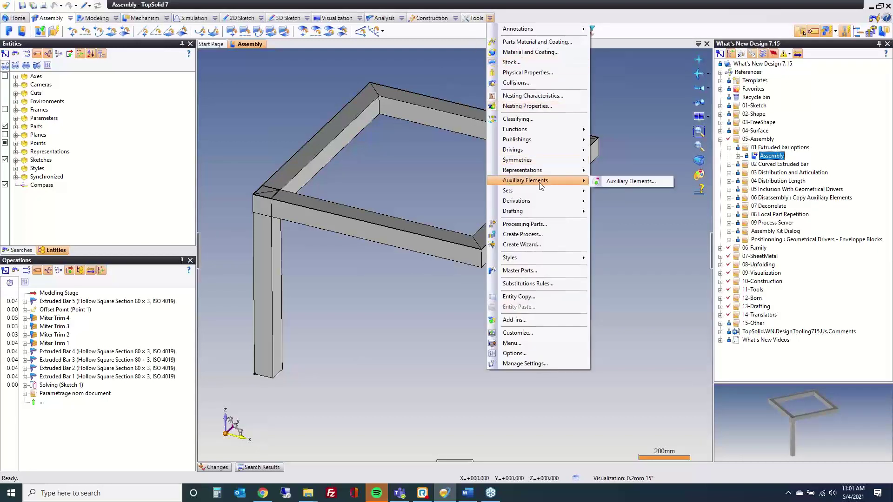
{"action": "left_click", "coordinate": [524, 353]}
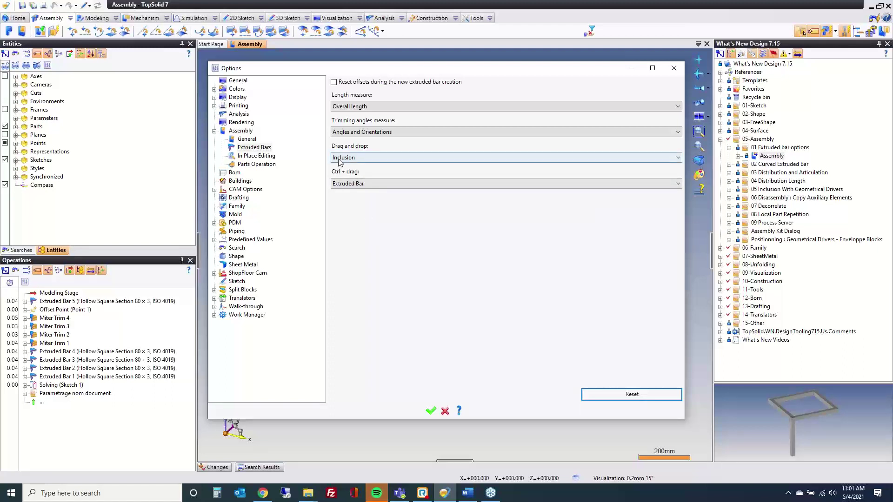
{"action": "left_click", "coordinate": [361, 158]}
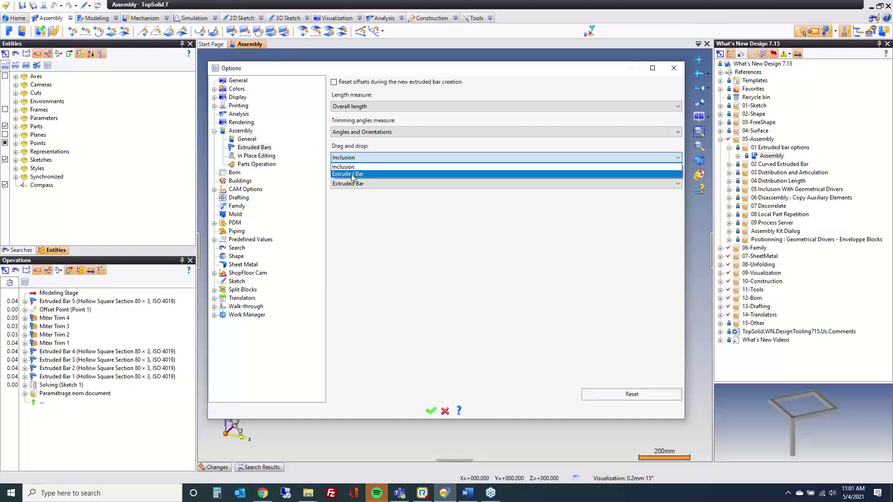
{"action": "key", "text": "Escape"}
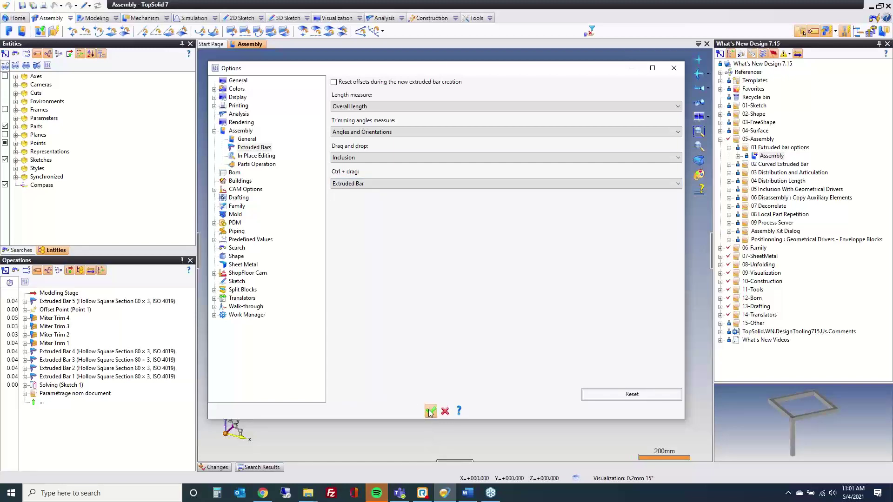
{"action": "left_click", "coordinate": [445, 410]}
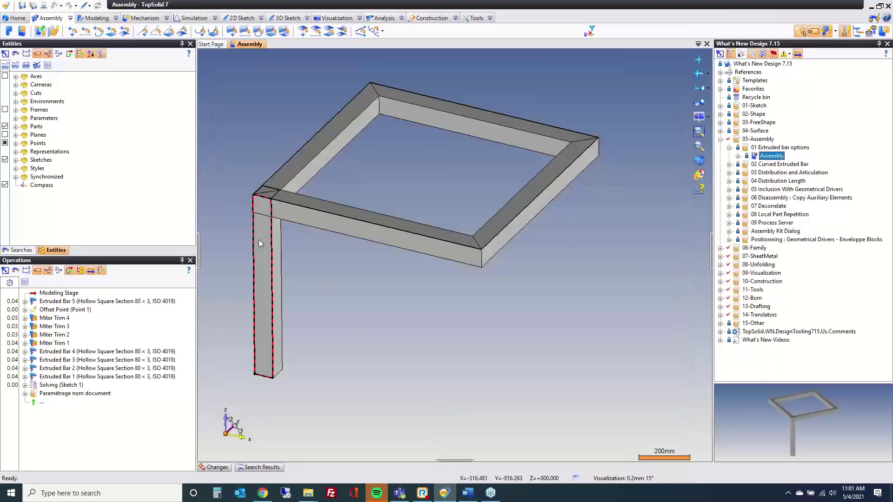
{"action": "left_click_drag", "start_coordinate": [264, 244], "coordinate": [370, 328], "text": "ctrl"}
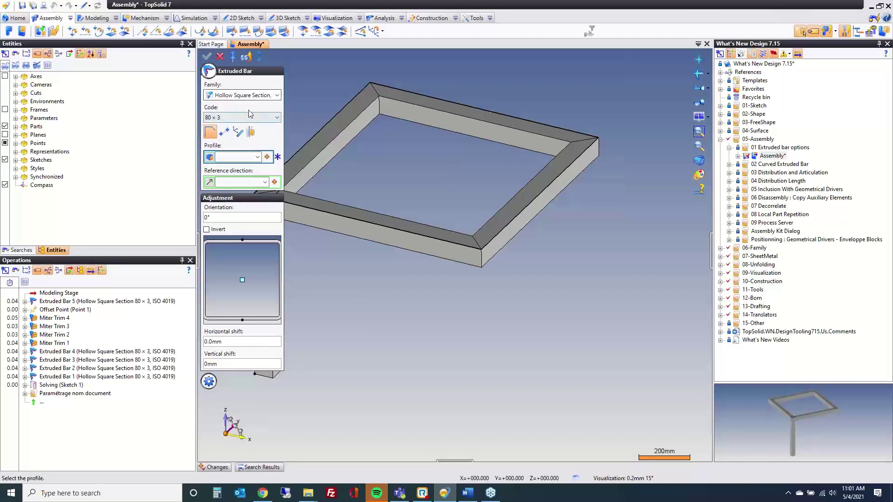
{"action": "left_click", "coordinate": [223, 132]}
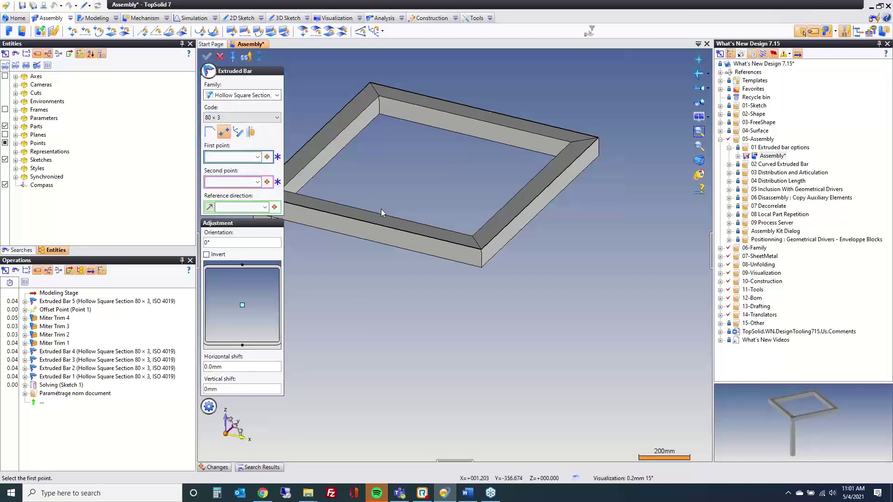
{"action": "left_click", "coordinate": [465, 117]}
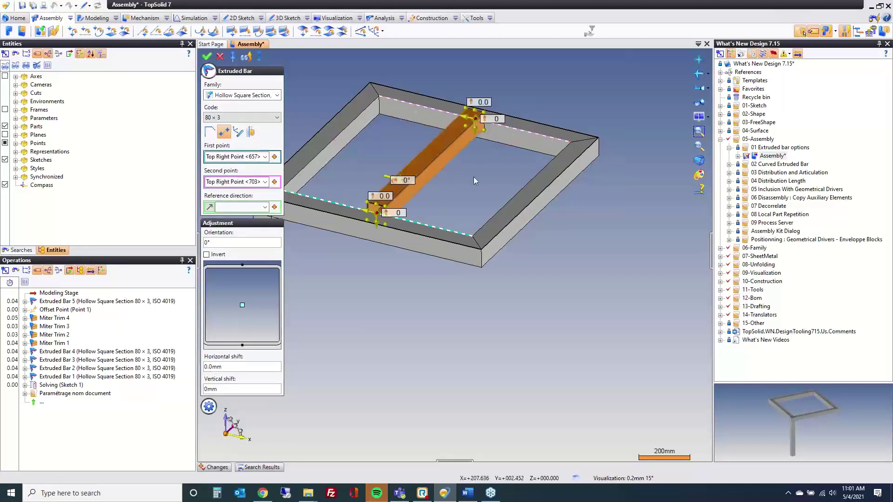
{"action": "left_click", "coordinate": [476, 110]}
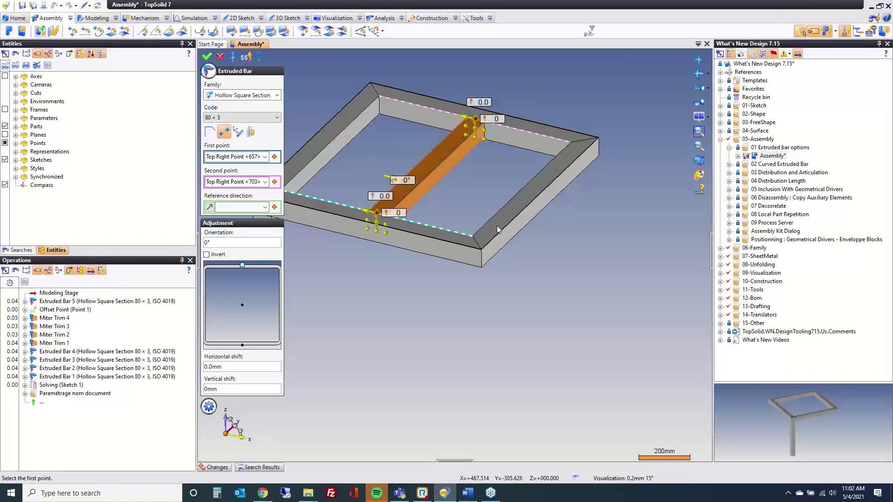
{"action": "middle_click_drag", "start_coordinate": [394, 286], "coordinate": [461, 278]}
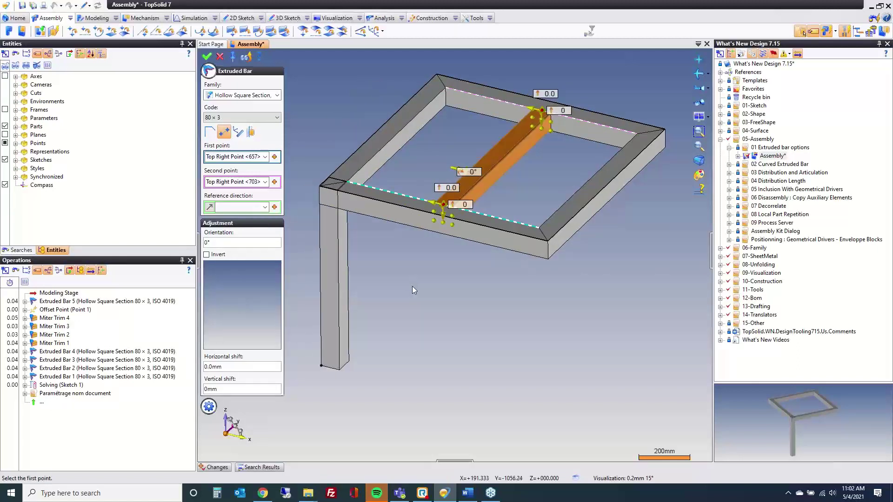
{"action": "key", "text": "Escape"}
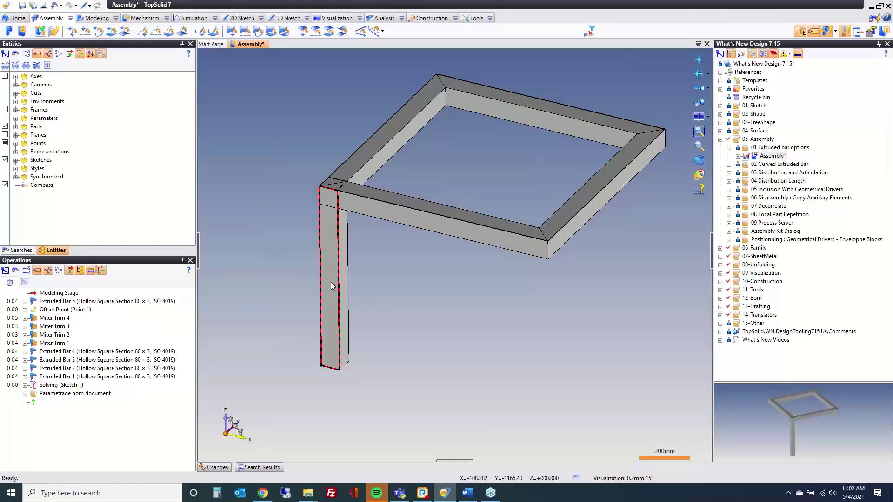
- Set the Extruded Bars Ctrl + drag behaviour to Inclusion and confirm the options
{"action": "left_click", "coordinate": [489, 18]}
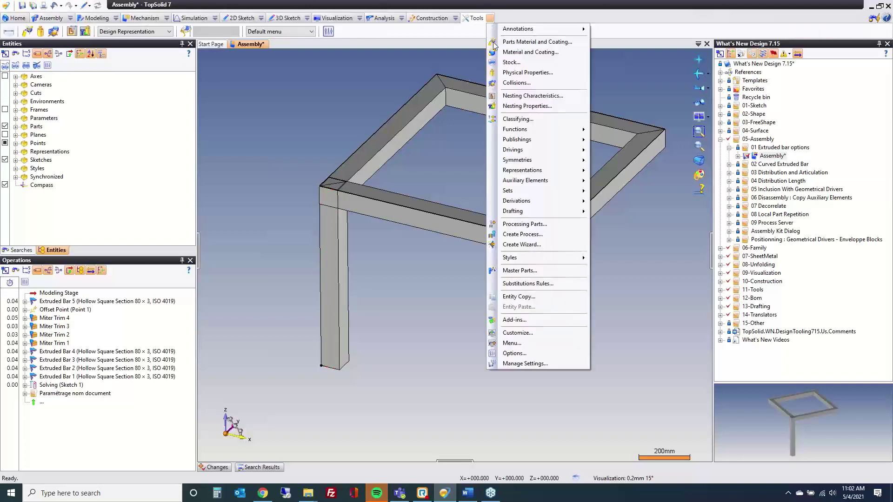
{"action": "left_click", "coordinate": [540, 354]}
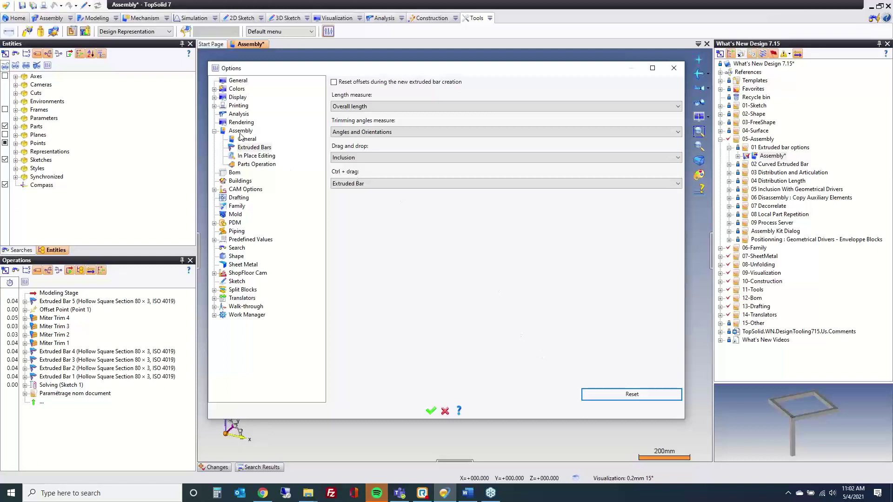
{"action": "left_click", "coordinate": [349, 185]}
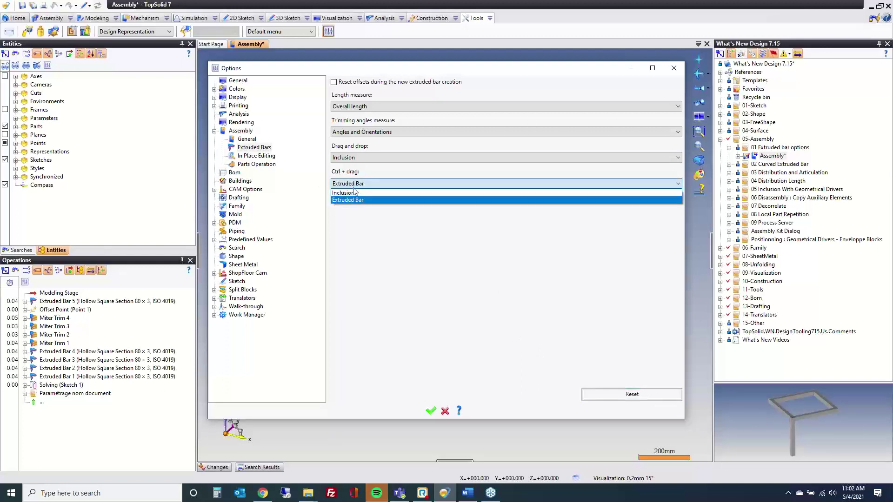
{"action": "left_click", "coordinate": [355, 198]}
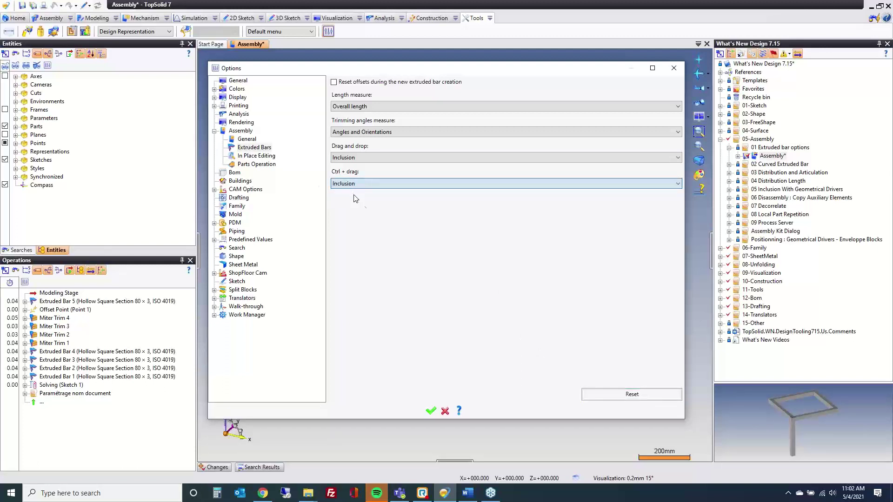
{"action": "left_click", "coordinate": [430, 411]}
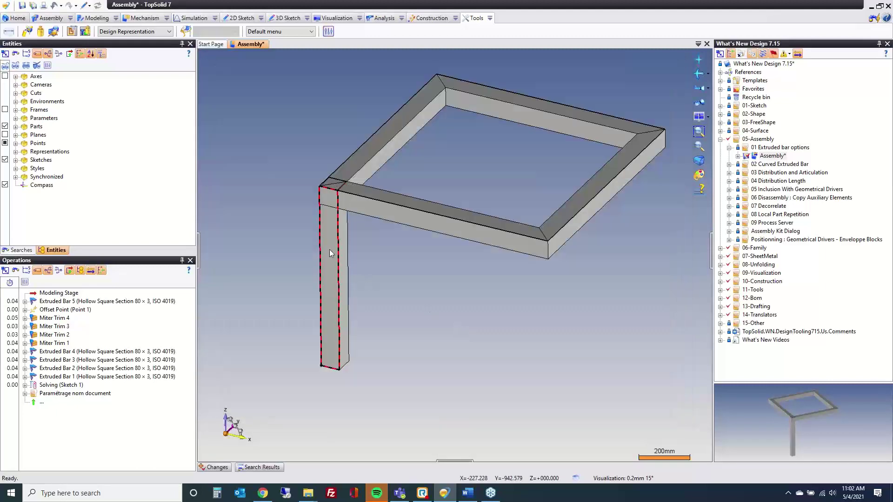
- Drag in the left leg bar as an inclusion, then cancel its positioning
{"action": "left_click_drag", "start_coordinate": [329, 250], "coordinate": [479, 320]}
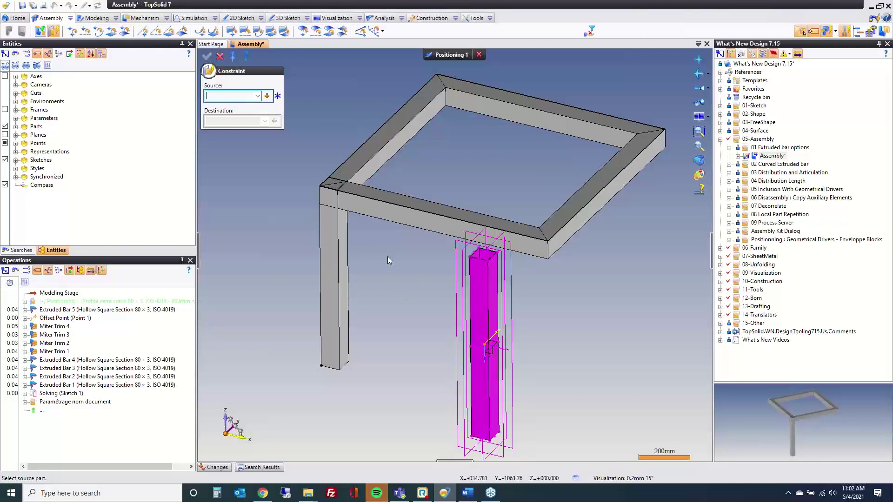
{"action": "left_click", "coordinate": [478, 54]}
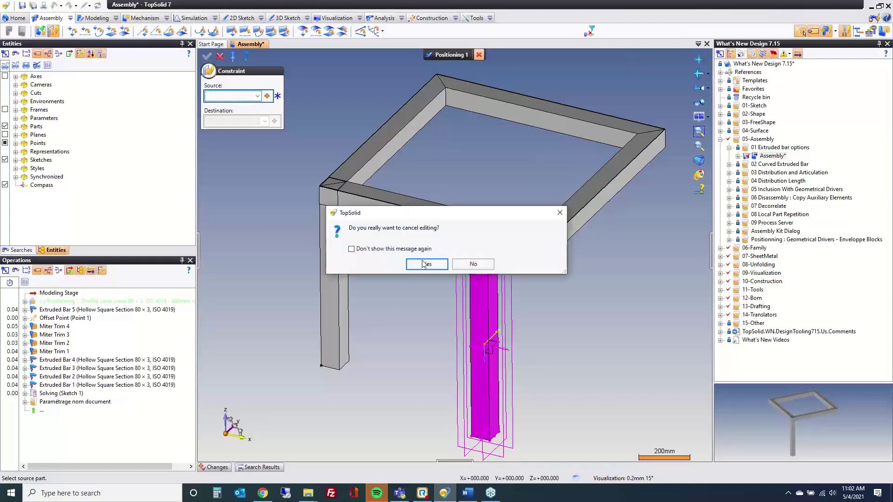
{"action": "left_click", "coordinate": [426, 263]}
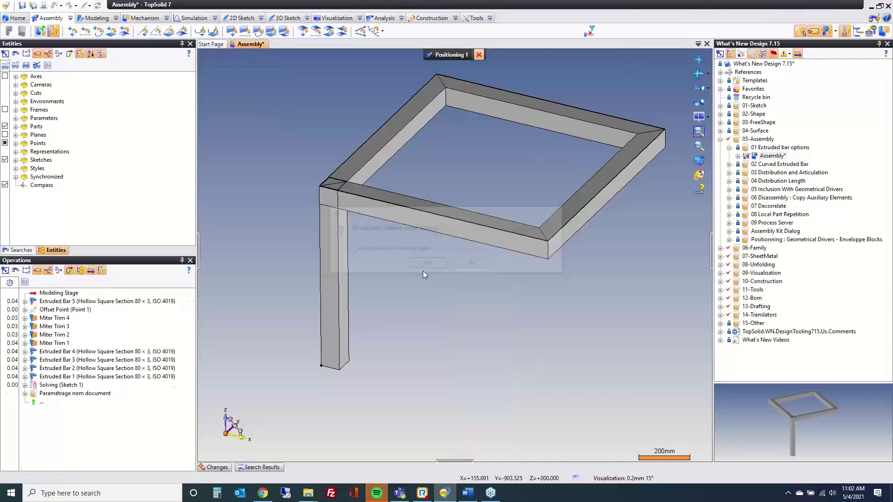
- List the Assembly's parts and test-drop the 800mm hollow square profile, then cancel it
{"action": "left_click", "coordinate": [738, 156]}
{"action": "left_click", "coordinate": [816, 176]}
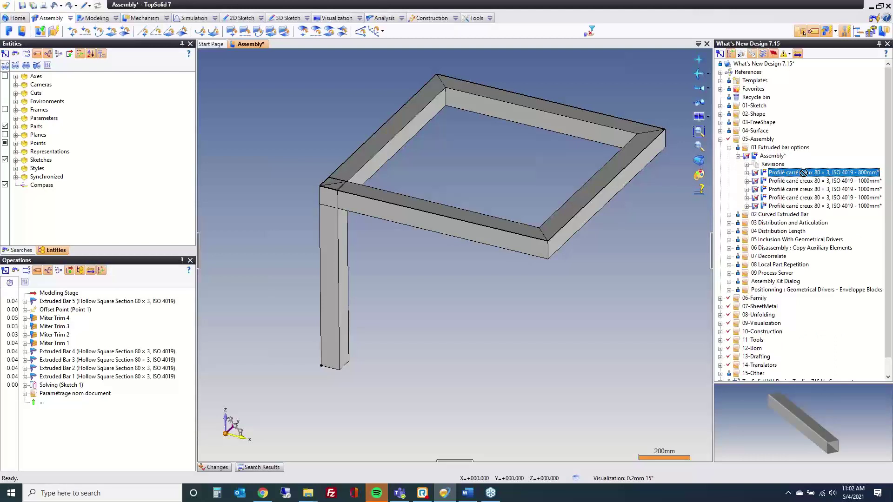
{"action": "left_click_drag", "start_coordinate": [823, 172], "coordinate": [654, 234]}
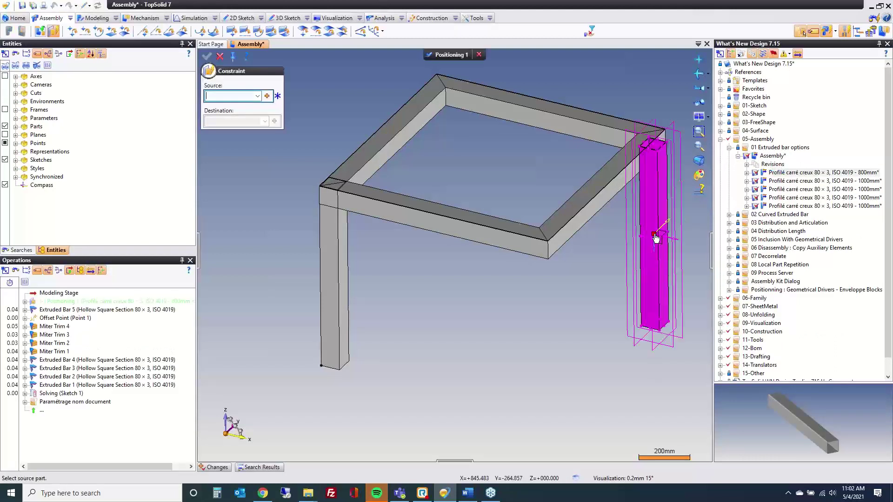
{"action": "left_click", "coordinate": [478, 55]}
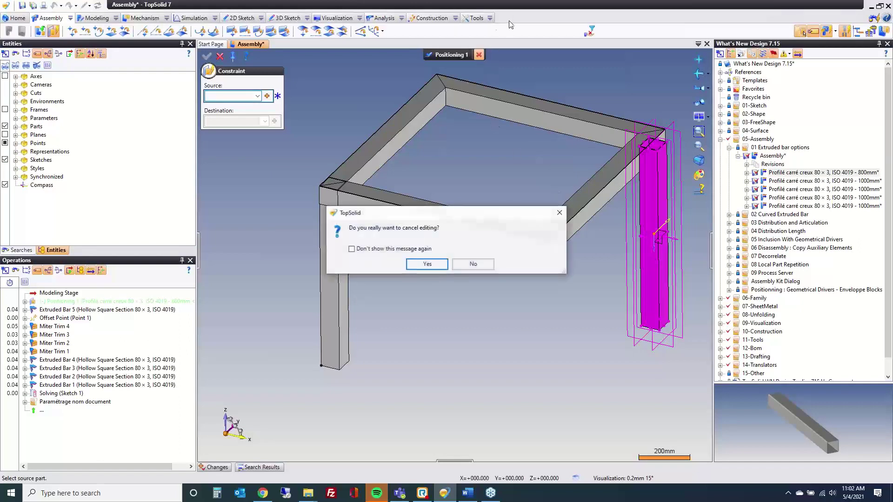
{"action": "left_click", "coordinate": [427, 264]}
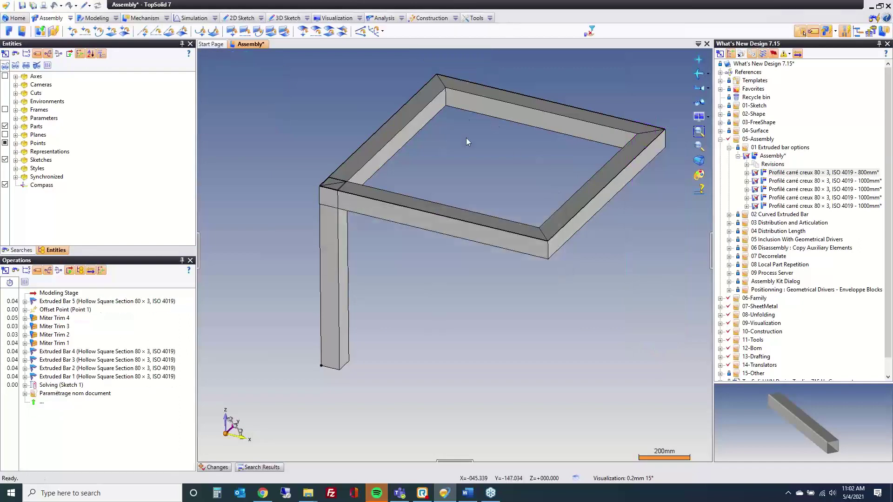
{"action": "left_click", "coordinate": [489, 17]}
- Set Drag and drop to Inclusion and Ctrl + drag to Extruded Bar, and confirm
{"action": "left_click", "coordinate": [539, 353]}
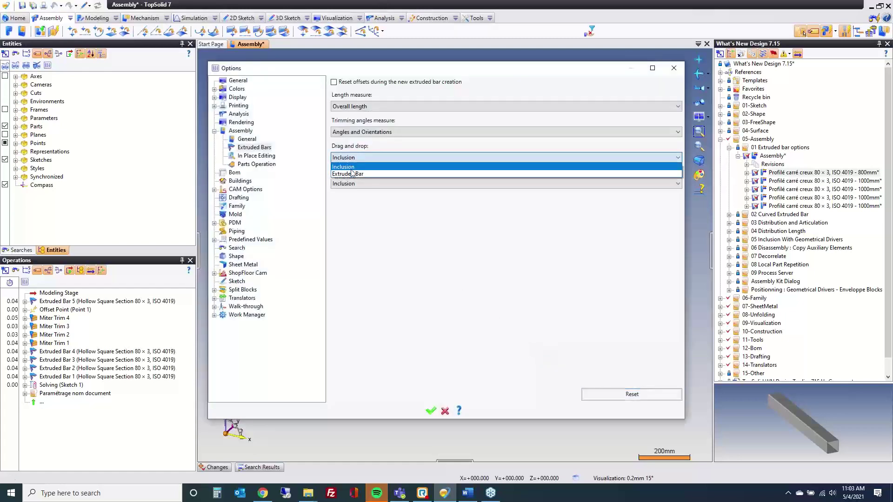
{"action": "left_click", "coordinate": [353, 174]}
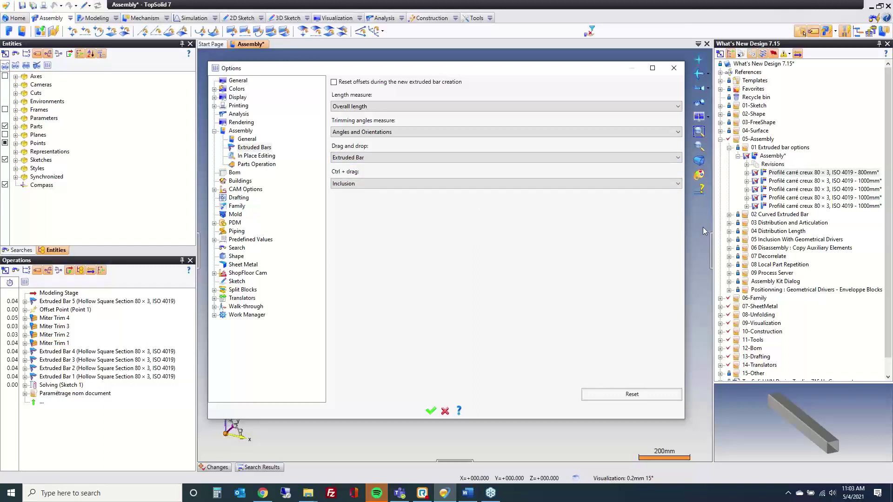
{"action": "left_click", "coordinate": [359, 158]}
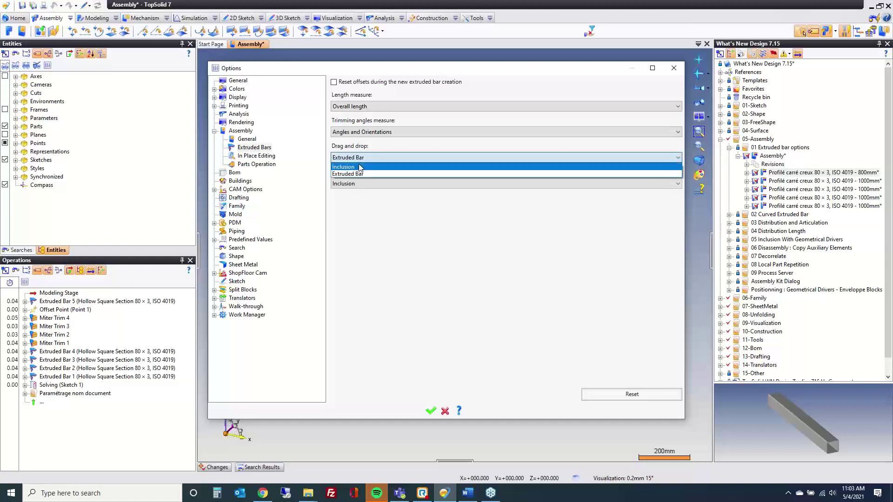
{"action": "left_click", "coordinate": [359, 167]}
{"action": "left_click", "coordinate": [355, 184]}
{"action": "left_click", "coordinate": [352, 200]}
{"action": "left_click", "coordinate": [431, 411]}
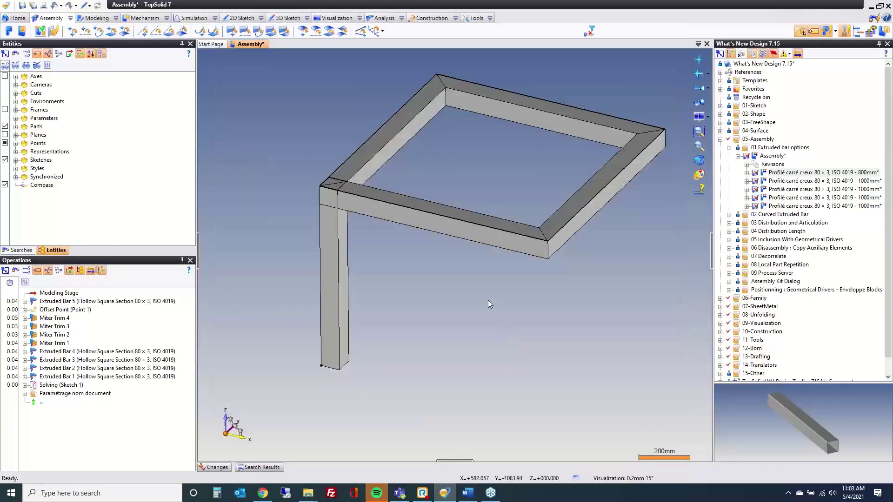
- Start a 40 × 20 × 2 hollow rectangle Extruded Bar along the frame's lower front edge
{"action": "left_click", "coordinate": [93, 18]}
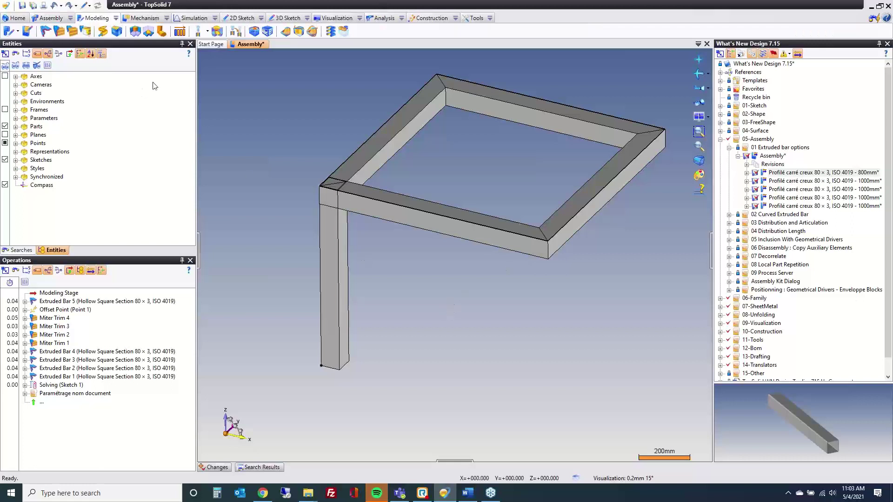
{"action": "left_click", "coordinate": [45, 31]}
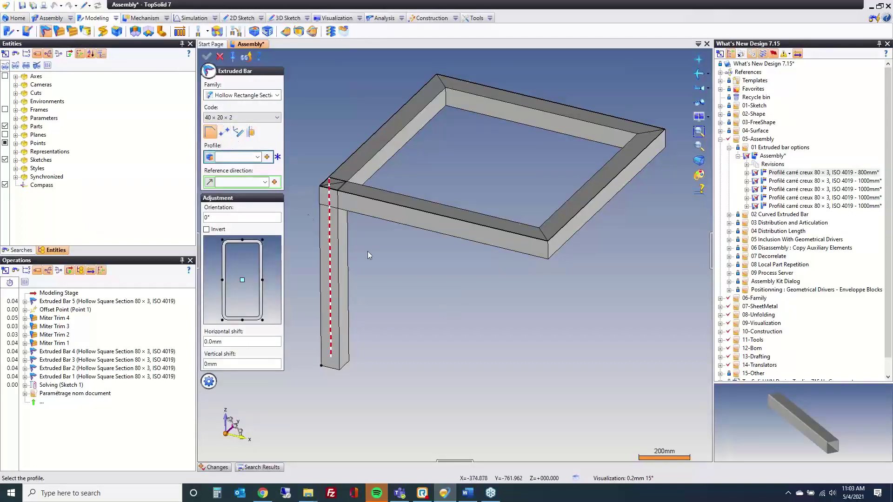
{"action": "left_click", "coordinate": [425, 231]}
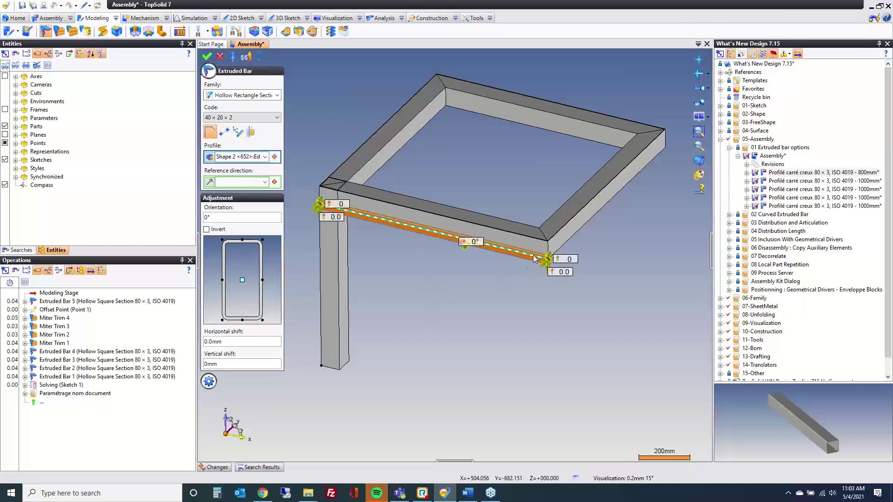
{"action": "scroll", "coordinate": [553, 261], "scroll_direction": "up", "scroll_amount": 5}
{"action": "scroll", "coordinate": [498, 315], "scroll_direction": "up", "scroll_amount": 2}
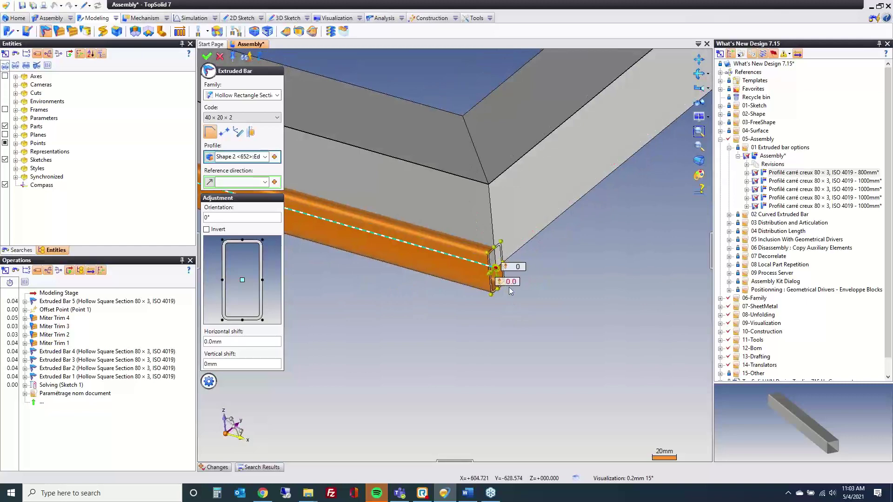
{"action": "scroll", "coordinate": [534, 292], "scroll_direction": "down", "scroll_amount": 2}
{"action": "scroll", "coordinate": [533, 292], "scroll_direction": "down", "scroll_amount": 4}
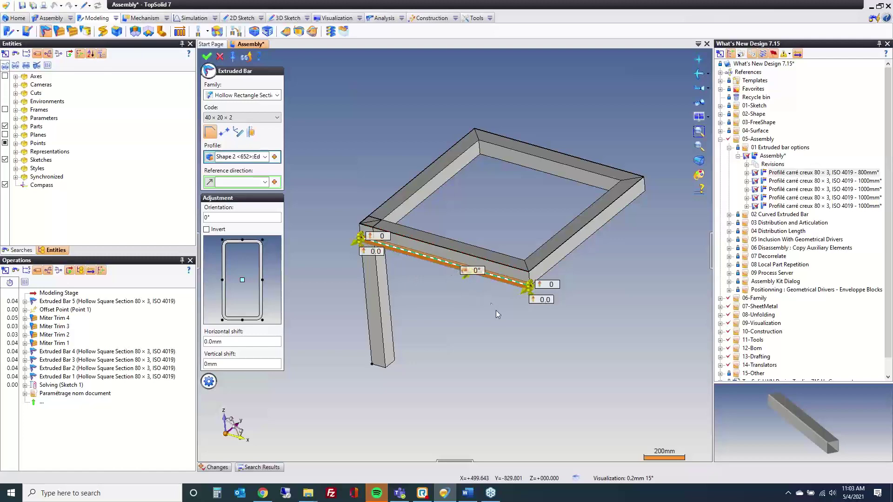
{"action": "scroll", "coordinate": [467, 278], "scroll_direction": "up", "scroll_amount": 3}
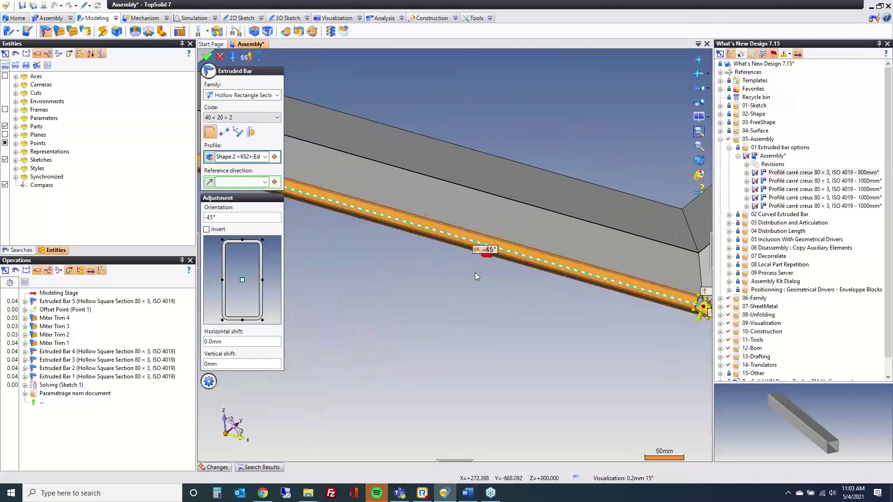
- Set the section orientation to 0°, create the bar, and bring up its actions
{"action": "mouse_move", "coordinate": [482, 270]}
{"action": "left_mouse_down"}
{"action": "mouse_move", "coordinate": [500, 255]}
{"action": "mouse_move", "coordinate": [471, 275]}
{"action": "mouse_move", "coordinate": [482, 272]}
{"action": "left_mouse_up"}
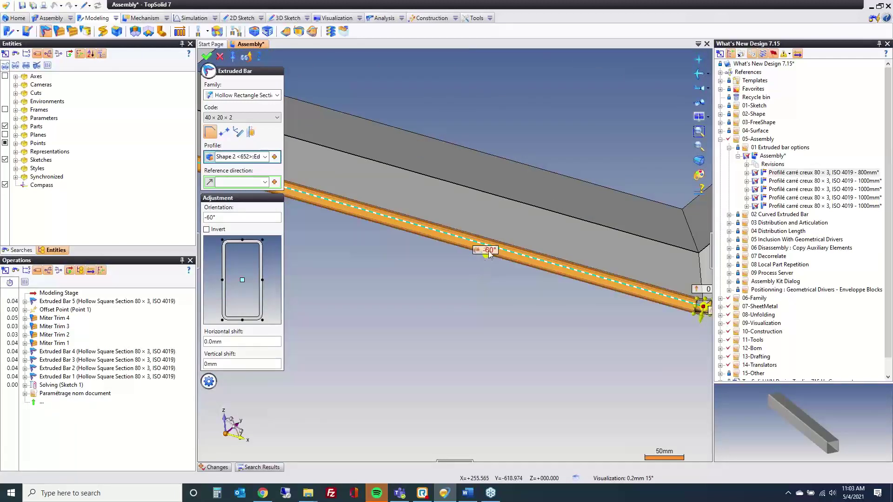
{"action": "left_click", "coordinate": [226, 217]}
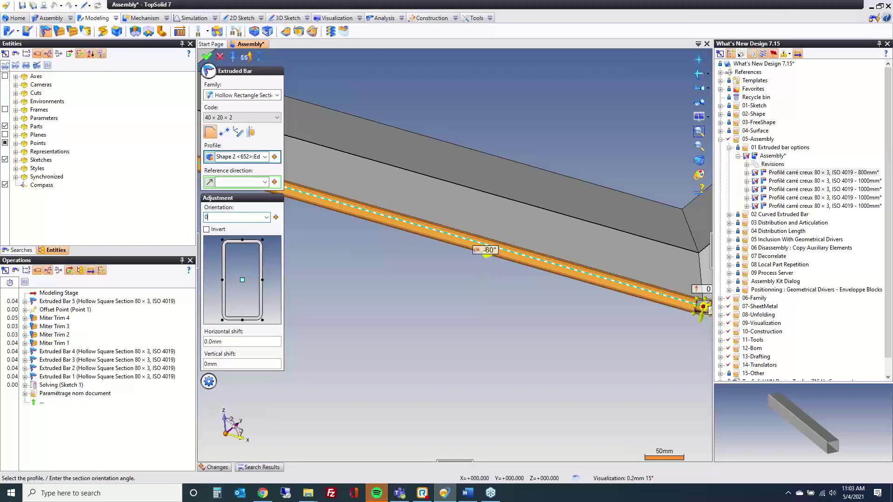
{"action": "type", "text": "0"}
{"action": "key", "text": "Return"}
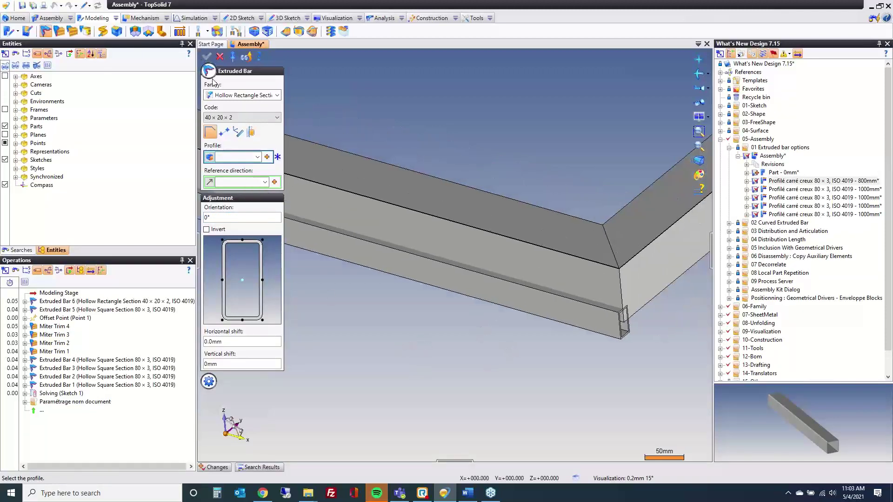
{"action": "left_click", "coordinate": [220, 57]}
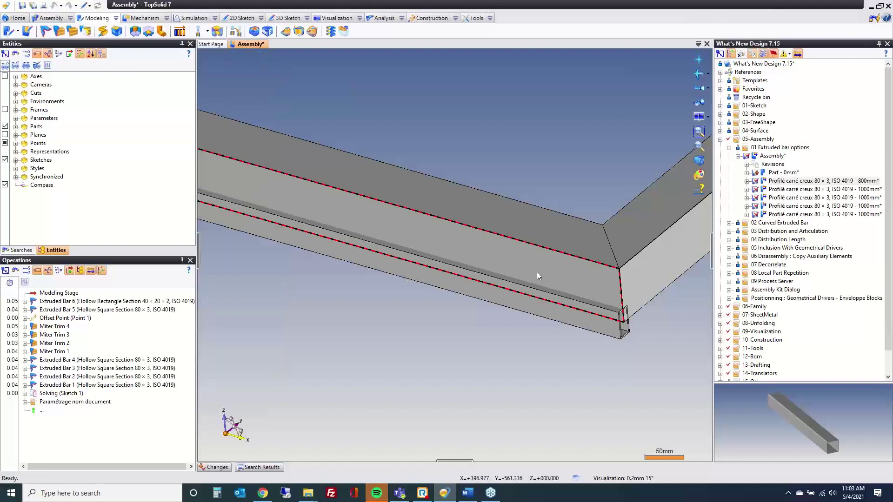
{"action": "right_click", "coordinate": [537, 310]}
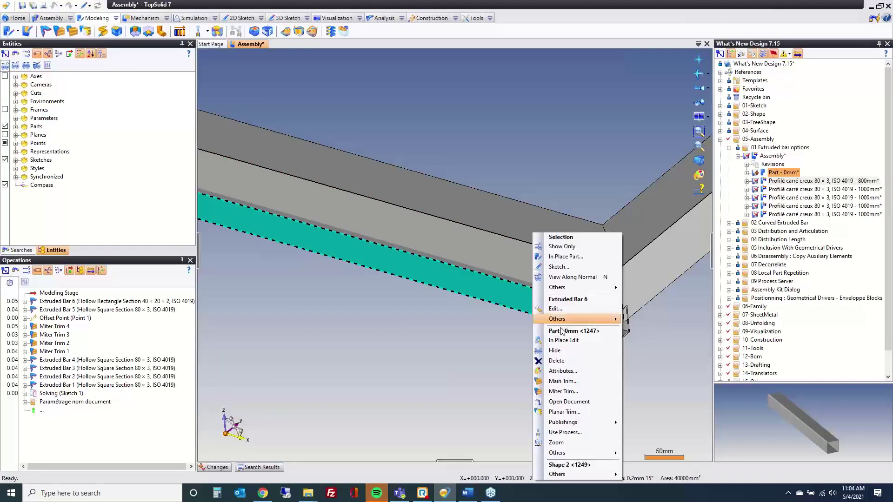
- Delete the new rectangle bar permanently
{"action": "left_click", "coordinate": [556, 361]}
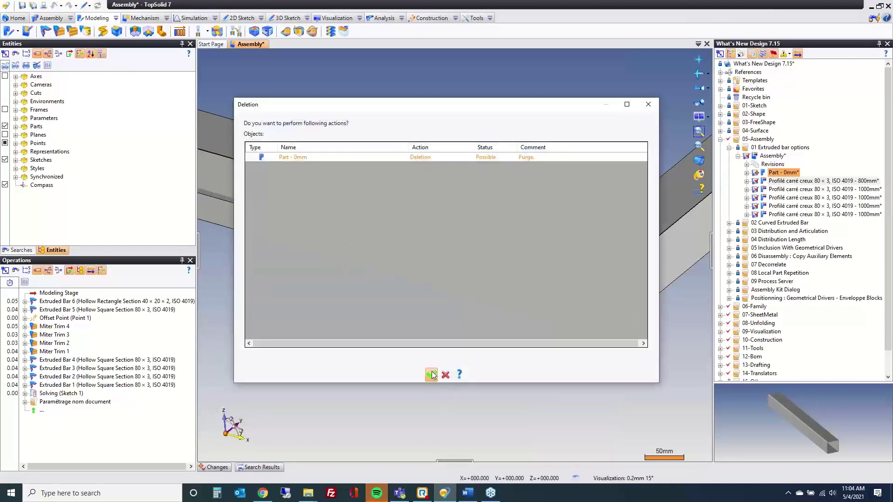
{"action": "left_click", "coordinate": [432, 374]}
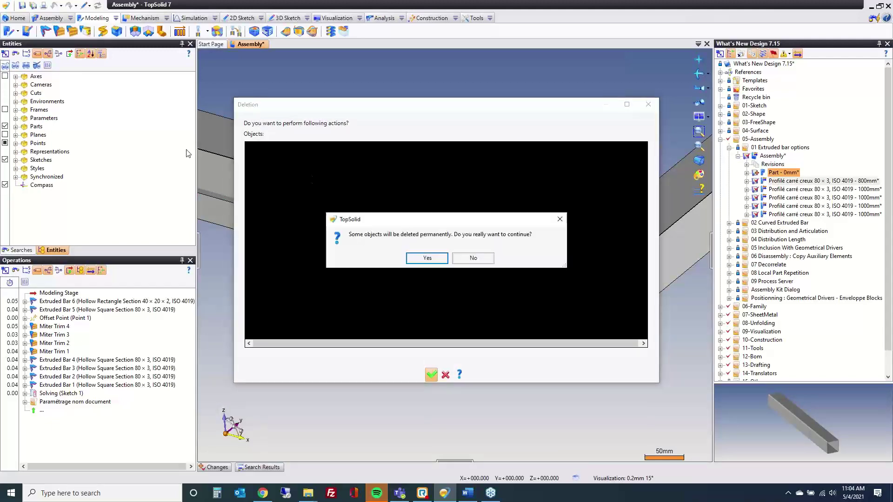
{"action": "left_click", "coordinate": [427, 258]}
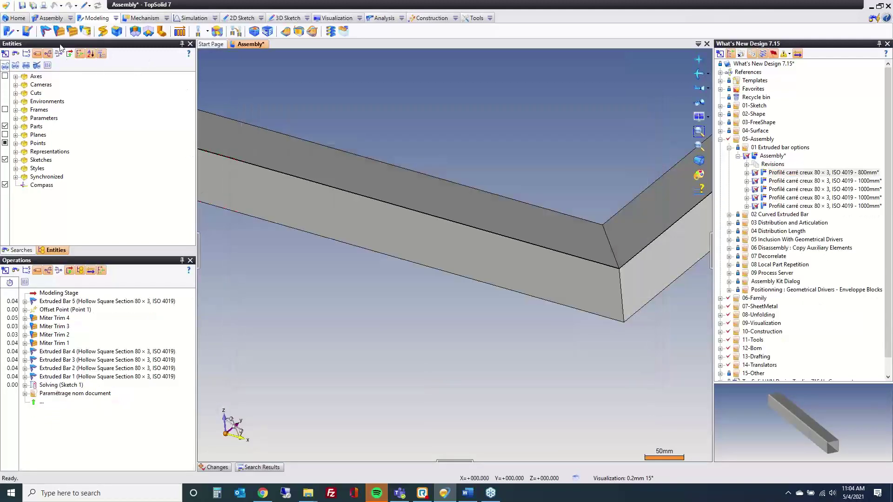
- Start a new bar on the lower edge, aligned at its bottom-left corner and shifted off the path
{"action": "left_click", "coordinate": [523, 295]}
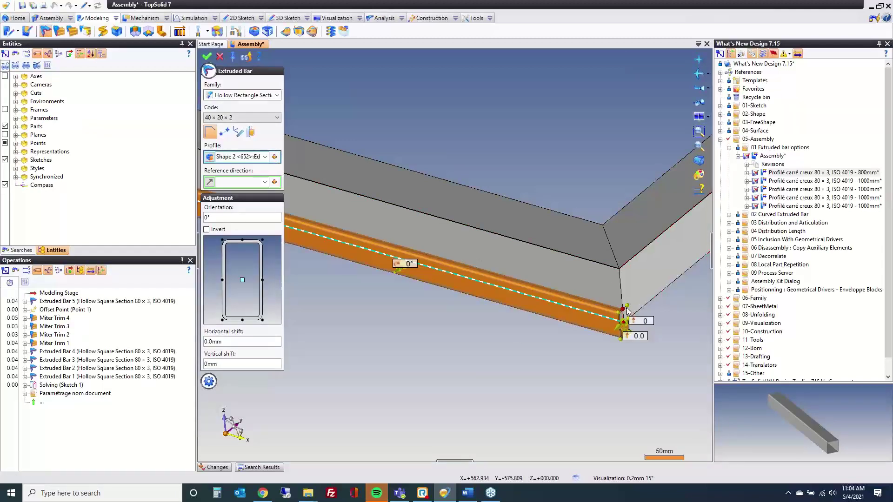
{"action": "scroll", "coordinate": [630, 343], "scroll_direction": "up", "scroll_amount": 5}
{"action": "left_click", "coordinate": [630, 323]}
{"action": "scroll", "coordinate": [563, 353], "scroll_direction": "down", "scroll_amount": 2}
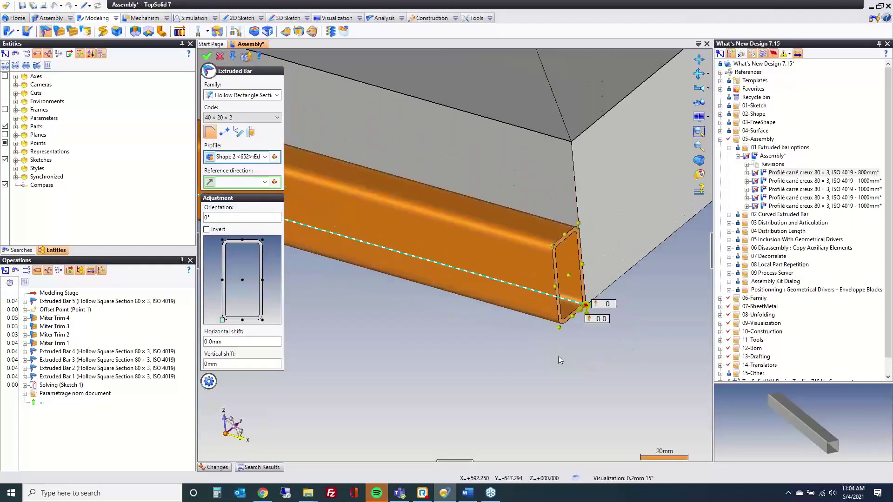
{"action": "left_click_drag", "start_coordinate": [587, 316], "coordinate": [596, 273]}
{"action": "left_click_drag", "start_coordinate": [558, 328], "coordinate": [593, 323]}
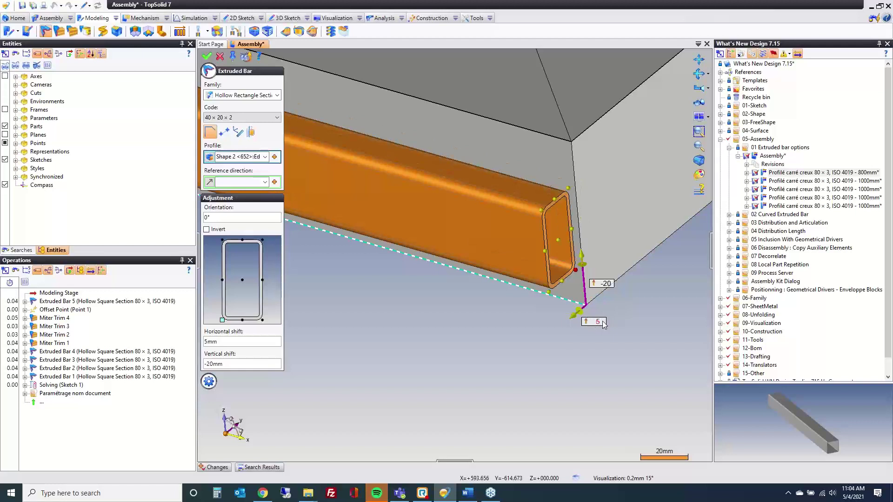
- Set the horizontal shift to 0 mm, create the bar, and pick the next edge for a second bar
{"action": "left_click", "coordinate": [597, 322]}
{"action": "type", "text": "0"}
{"action": "key", "text": "Return"}
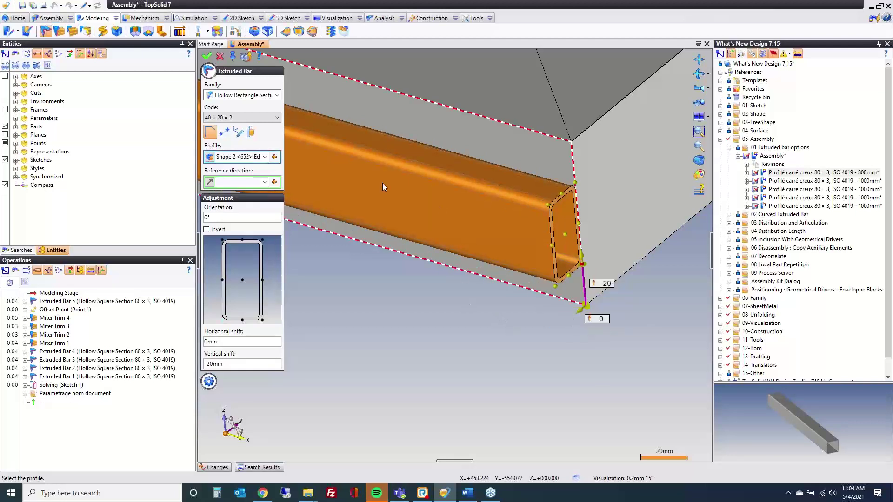
{"action": "left_click", "coordinate": [206, 57]}
{"action": "left_click", "coordinate": [538, 202]}
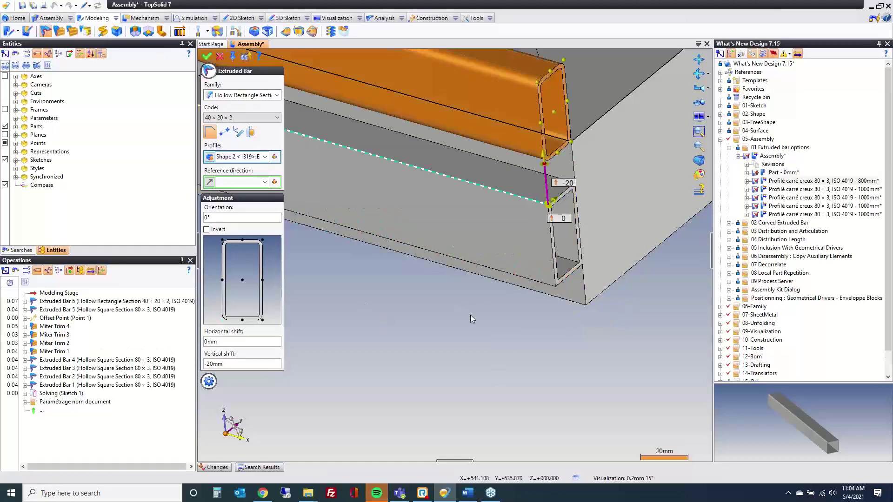
{"action": "middle_click_drag", "start_coordinate": [472, 329], "coordinate": [440, 409]}
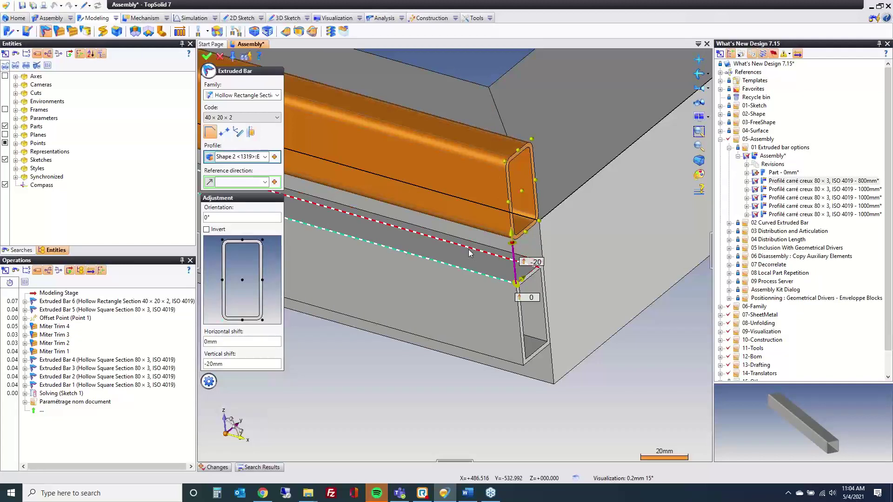
{"action": "left_click", "coordinate": [207, 56]}
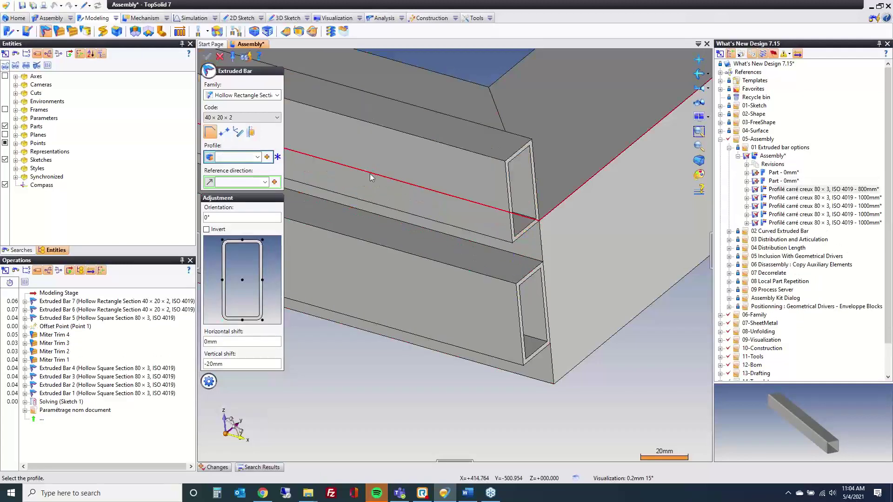
{"action": "left_click", "coordinate": [220, 56]}
{"action": "left_click", "coordinate": [490, 17]}
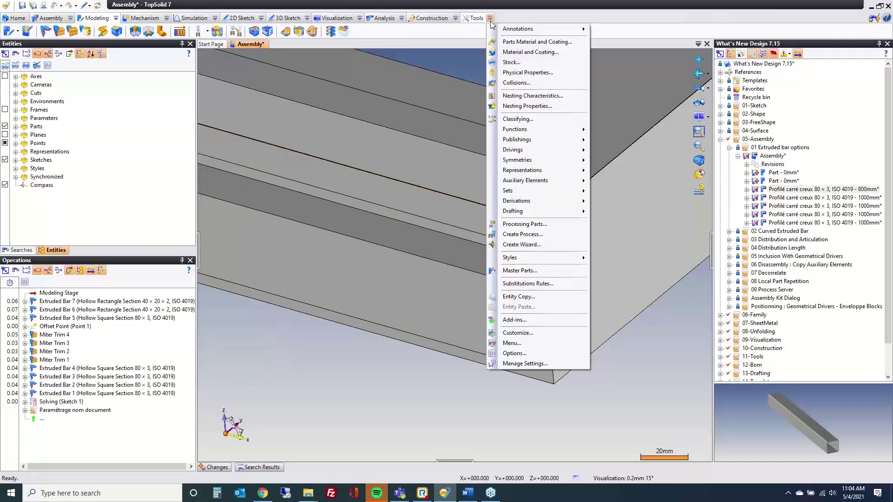
{"action": "left_click", "coordinate": [548, 355]}
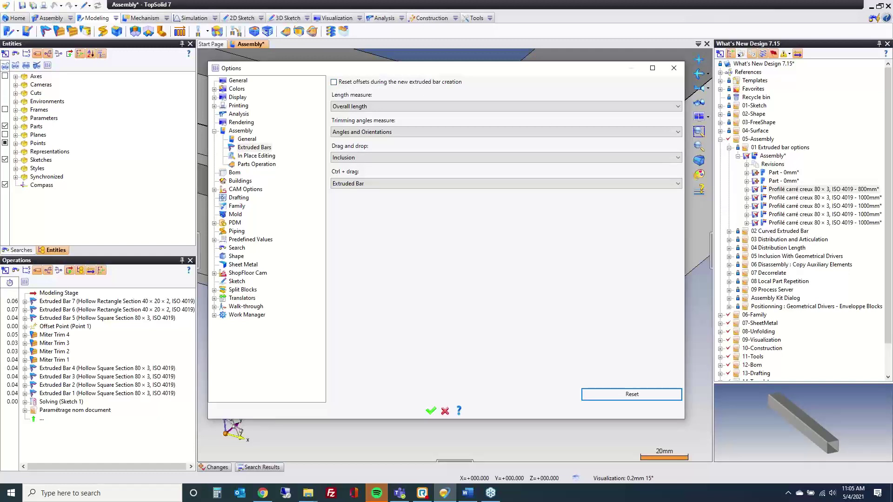
- Open the 715 - Curved Conveyor document from the 02 Curved Extruded Bar folder
{"action": "left_click", "coordinate": [673, 68]}
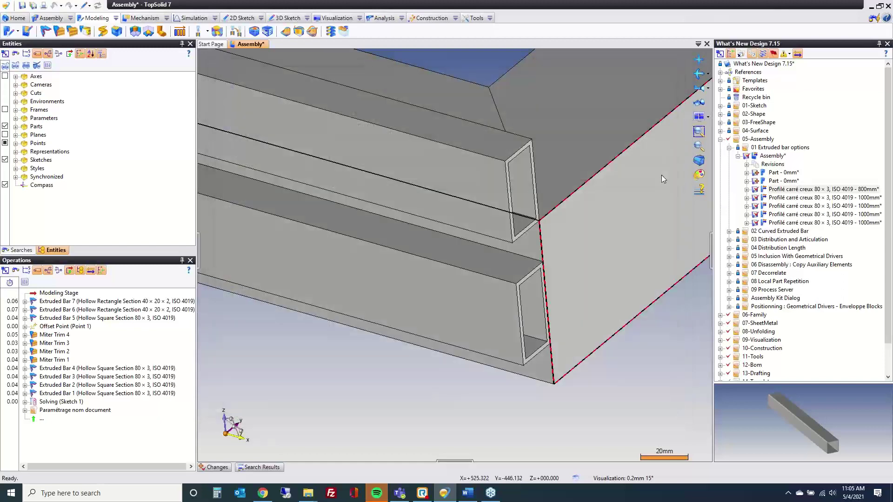
{"action": "left_click", "coordinate": [729, 147]}
{"action": "left_click", "coordinate": [729, 155]}
{"action": "double_click", "coordinate": [774, 173]}
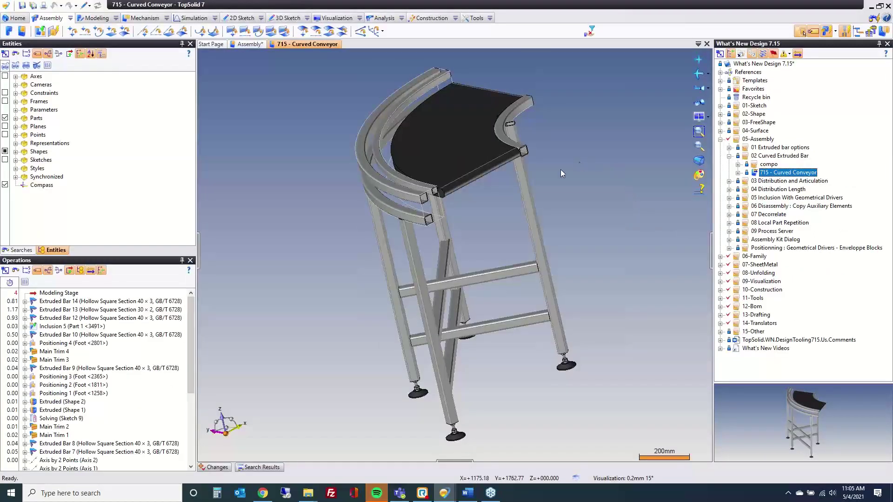
- Delete the conveyor's outer curved top rail and confirm the deletion
{"action": "left_click", "coordinate": [408, 199]}
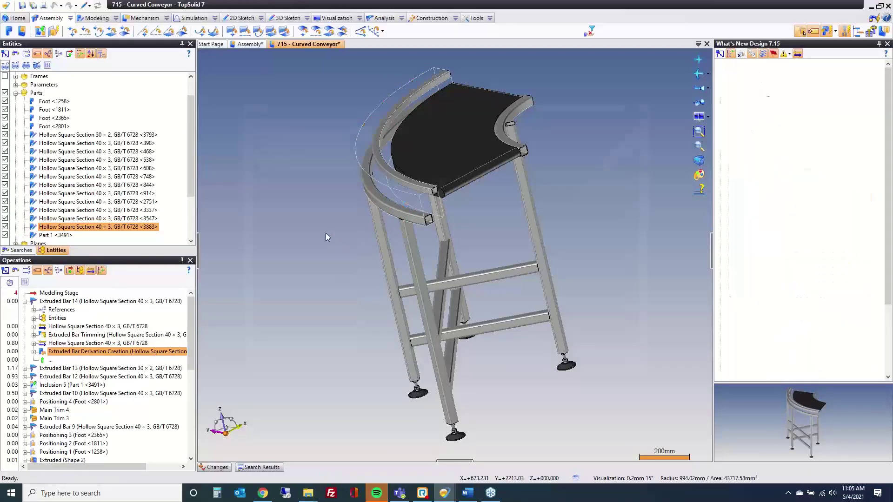
{"action": "key", "text": "Delete"}
{"action": "left_click", "coordinate": [431, 375]}
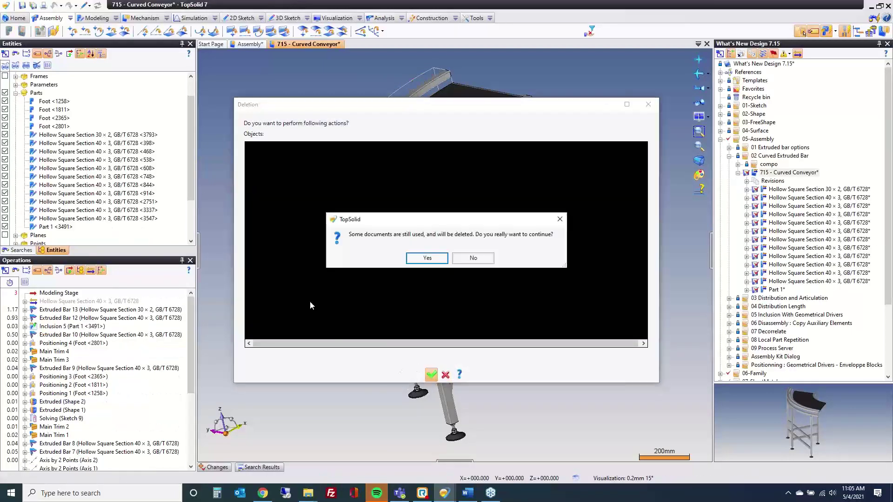
{"action": "left_click", "coordinate": [437, 258]}
{"action": "middle_click_drag", "start_coordinate": [306, 236], "coordinate": [296, 293]}
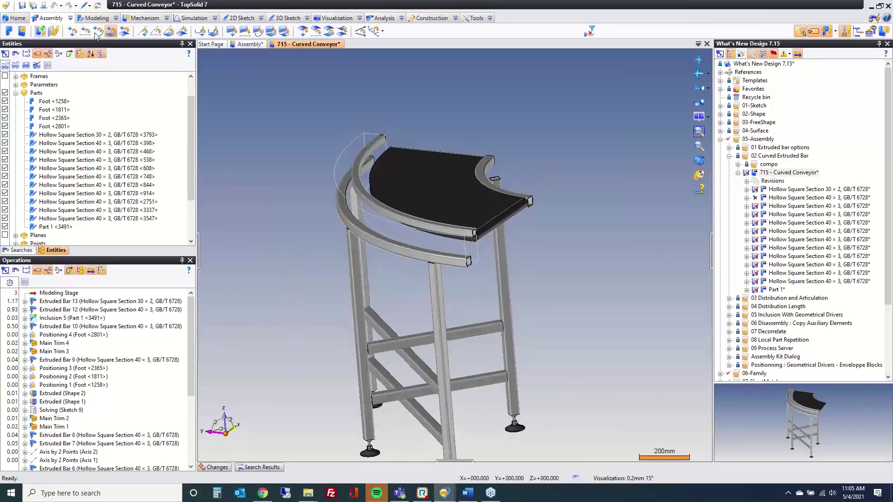
- Create a 40 × 20 × 2 hollow rectangle bar along the conveyor's curved edge, shifted −20 mm
{"action": "left_click", "coordinate": [95, 17]}
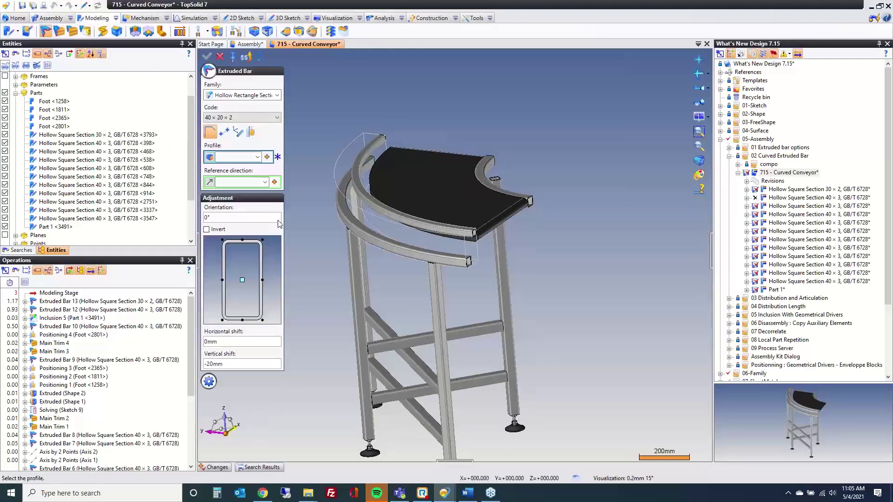
{"action": "left_click", "coordinate": [389, 223]}
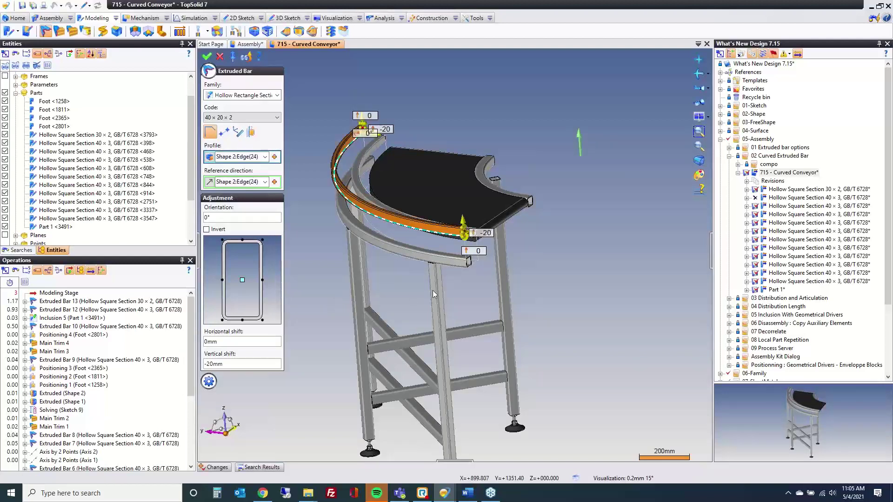
{"action": "scroll", "coordinate": [462, 225], "scroll_direction": "up", "scroll_amount": 4}
{"action": "scroll", "coordinate": [461, 224], "scroll_direction": "up", "scroll_amount": 4}
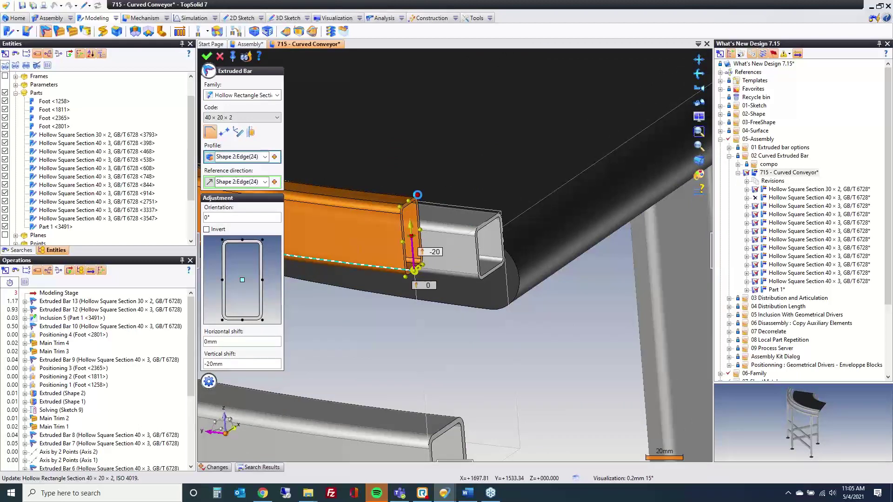
{"action": "scroll", "coordinate": [418, 195], "scroll_direction": "down", "scroll_amount": 5}
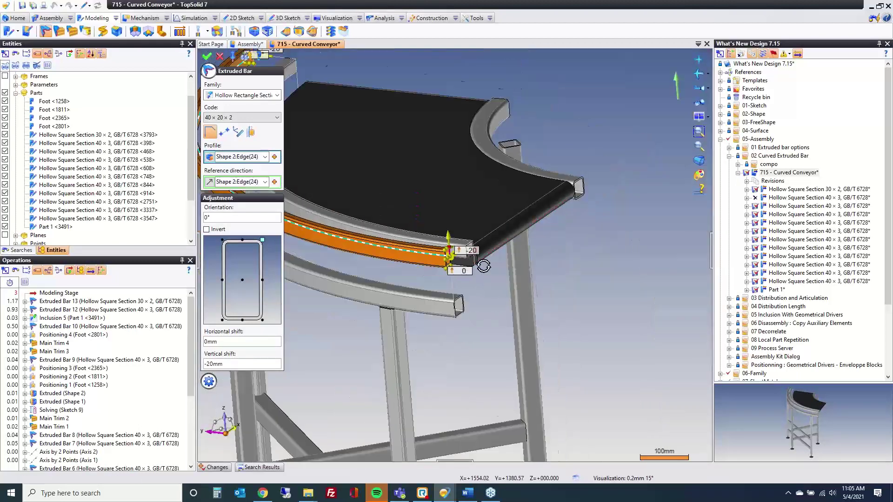
{"action": "middle_click_drag", "start_coordinate": [483, 266], "coordinate": [512, 255]}
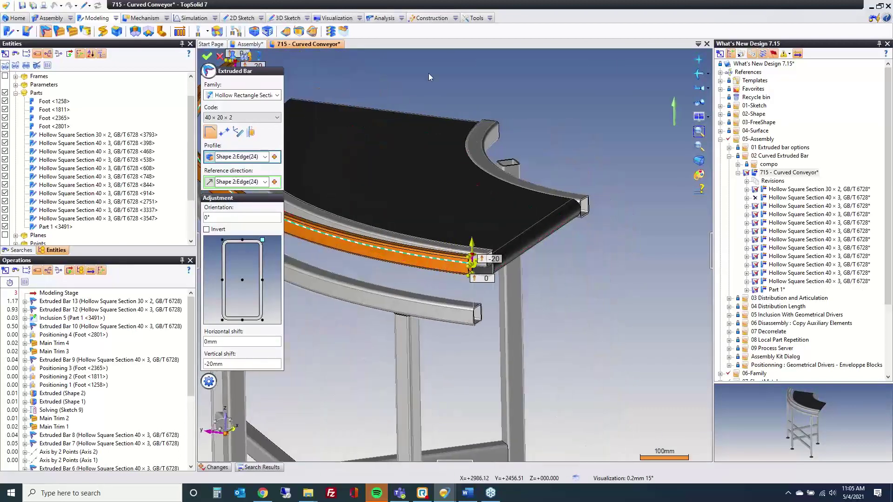
{"action": "key", "text": "Return"}
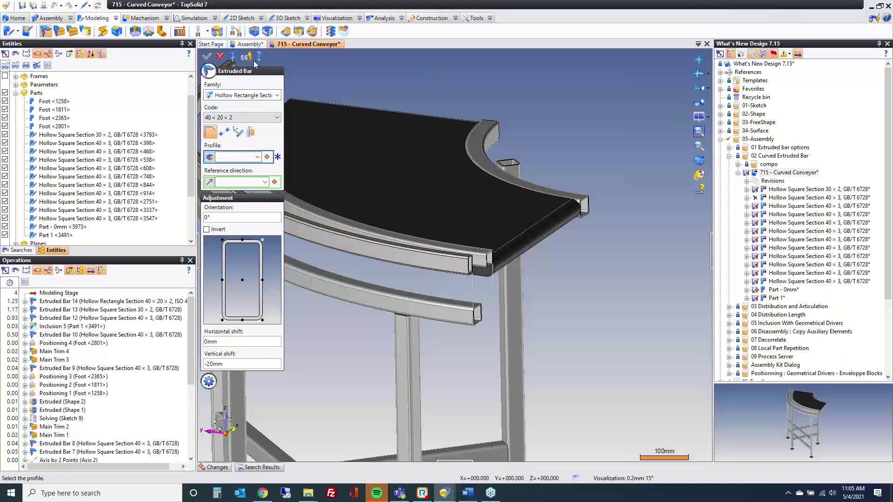
- Cancel the Extruded Bar command and play the 24_Assembly_Curved Extruded Bar demo video
{"action": "left_click", "coordinate": [221, 57]}
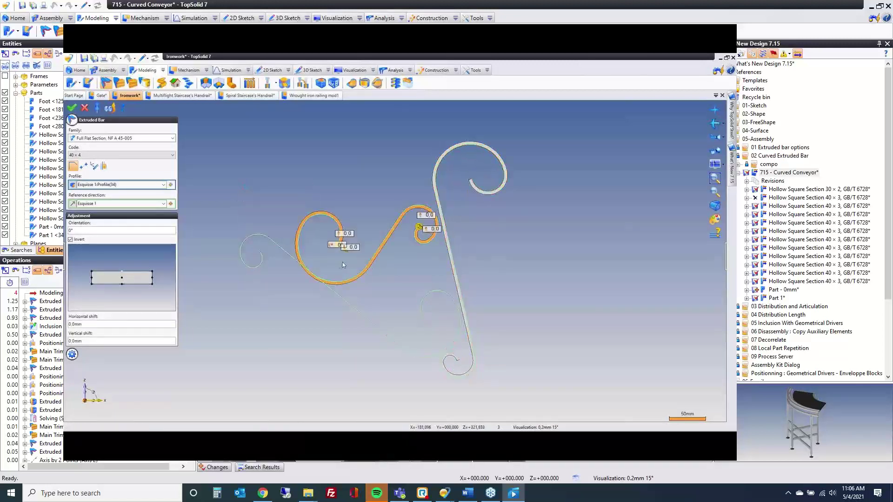
{"action": "key", "text": "Return"}
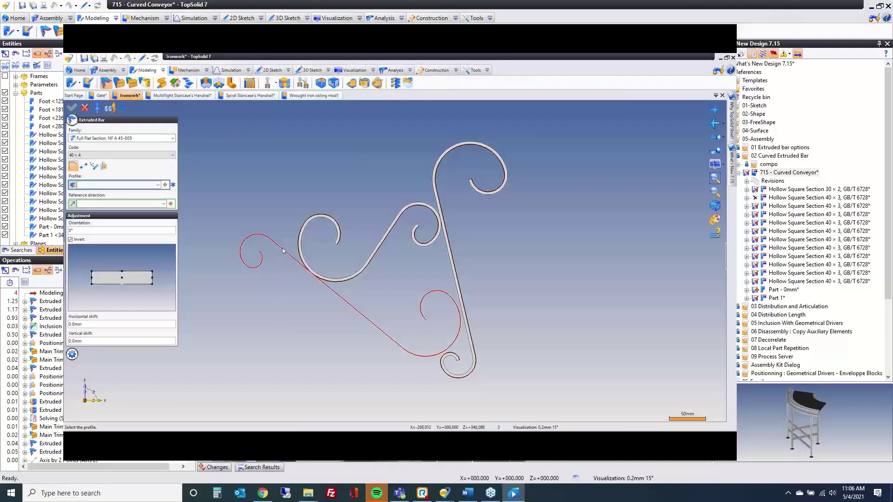
{"action": "left_click", "coordinate": [282, 253]}
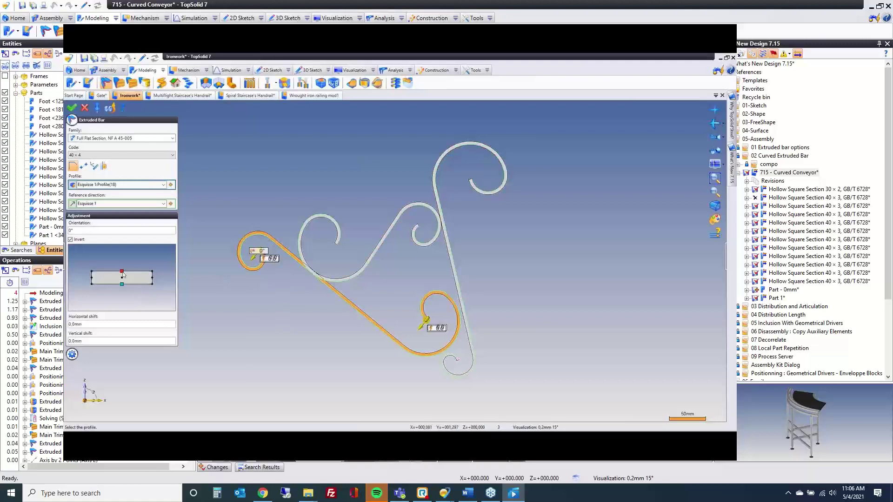
{"action": "right_click", "coordinate": [229, 187]}
{"action": "left_click", "coordinate": [267, 227]}
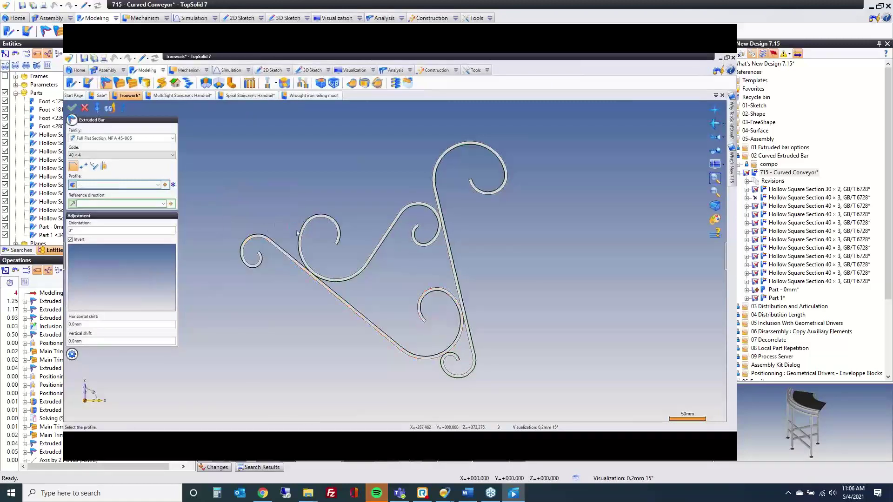
{"action": "key", "text": "Escape"}
{"action": "middle_click_drag", "start_coordinate": [298, 235], "coordinate": [340, 240]}
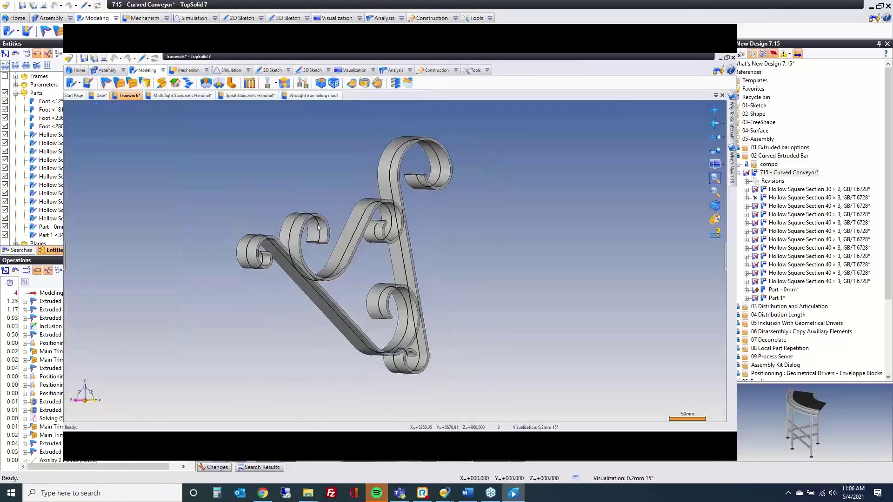
{"action": "left_click", "coordinate": [171, 97]}
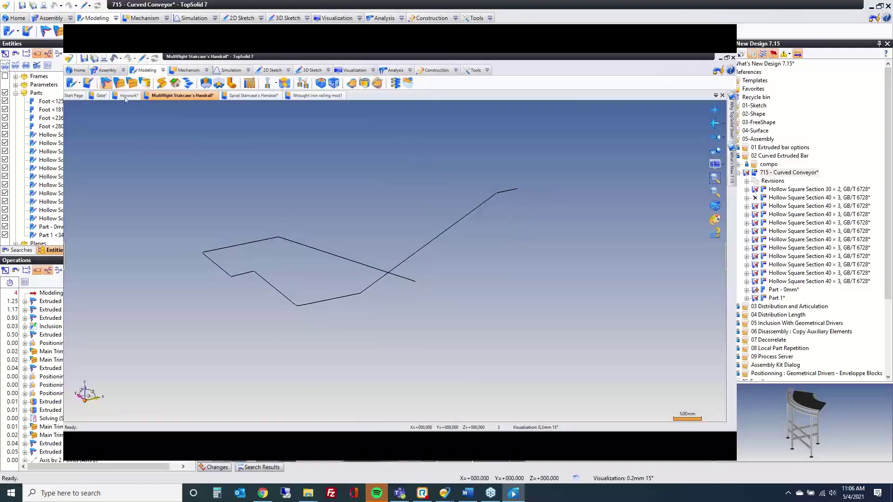
- Continue the demo video through the handrail examples
{"action": "left_click", "coordinate": [422, 248]}
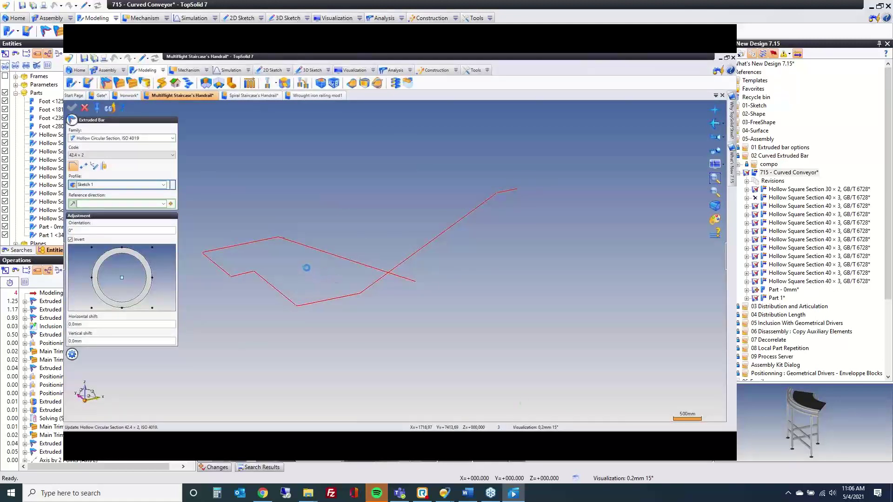
{"action": "mouse_move", "coordinate": [320, 277]}
{"action": "middle_mouse_down"}
{"action": "mouse_move", "coordinate": [385, 274]}
{"action": "mouse_move", "coordinate": [259, 283]}
{"action": "mouse_move", "coordinate": [249, 272]}
{"action": "mouse_move", "coordinate": [331, 293]}
{"action": "mouse_move", "coordinate": [332, 242]}
{"action": "middle_mouse_up"}
{"action": "right_click", "coordinate": [333, 238]}
{"action": "left_click", "coordinate": [333, 238]}
{"action": "scroll", "coordinate": [335, 291], "scroll_direction": "up", "scroll_amount": 5}
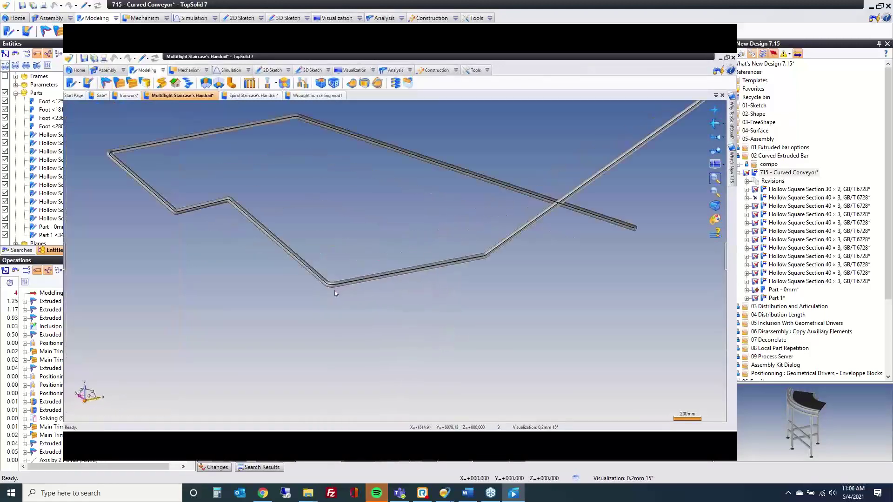
{"action": "scroll", "coordinate": [335, 290], "scroll_direction": "down", "scroll_amount": 1}
{"action": "left_click", "coordinate": [258, 96]}
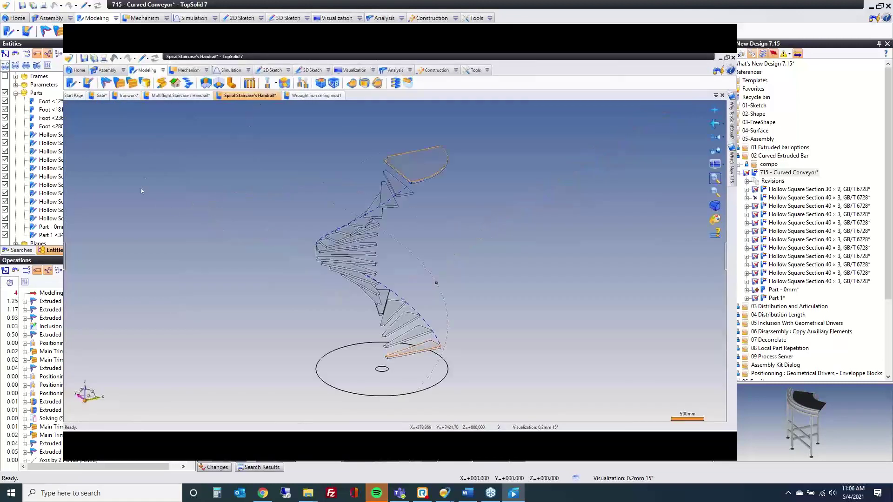
{"action": "key", "text": "Return"}
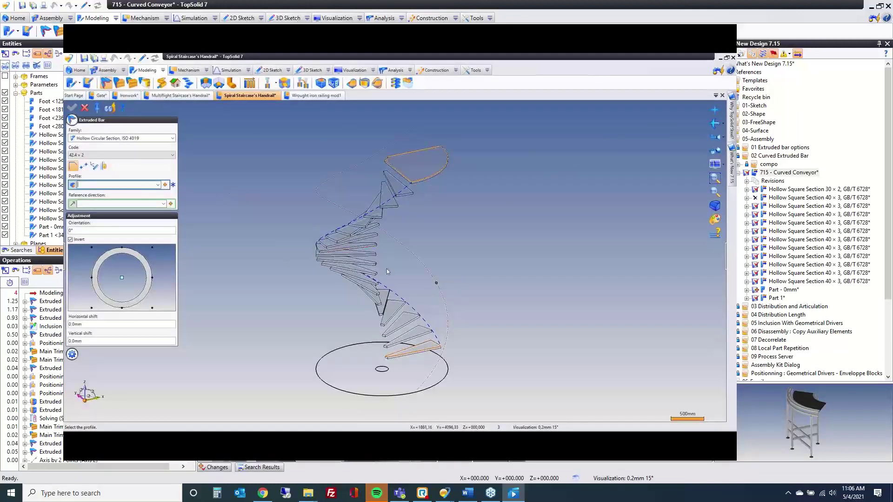
{"action": "left_click", "coordinate": [426, 270]}
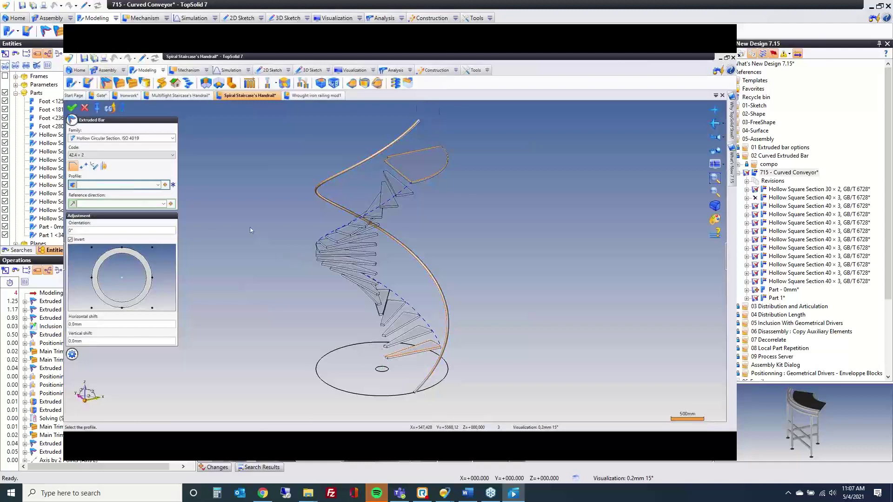
{"action": "key", "text": "Return"}
- Watch the wrought-iron staircase example, then exit full screen and close the player
{"action": "left_click", "coordinate": [312, 95]}
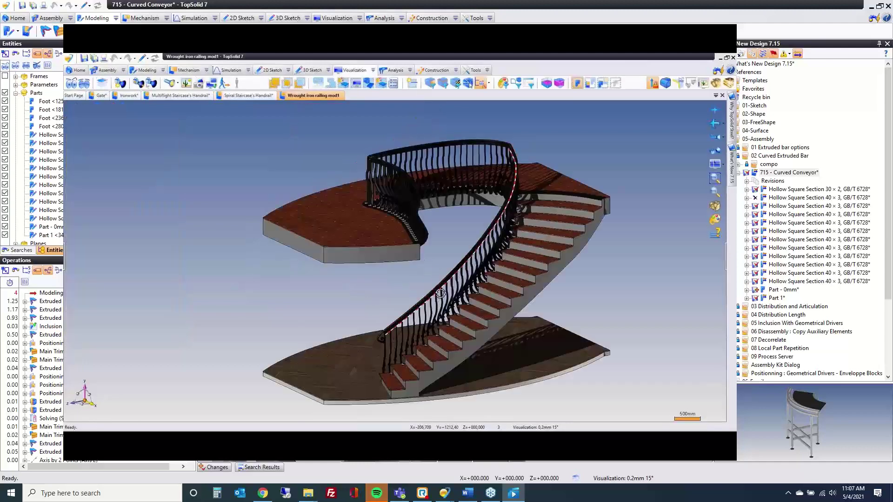
{"action": "middle_click_drag", "start_coordinate": [470, 289], "coordinate": [419, 228]}
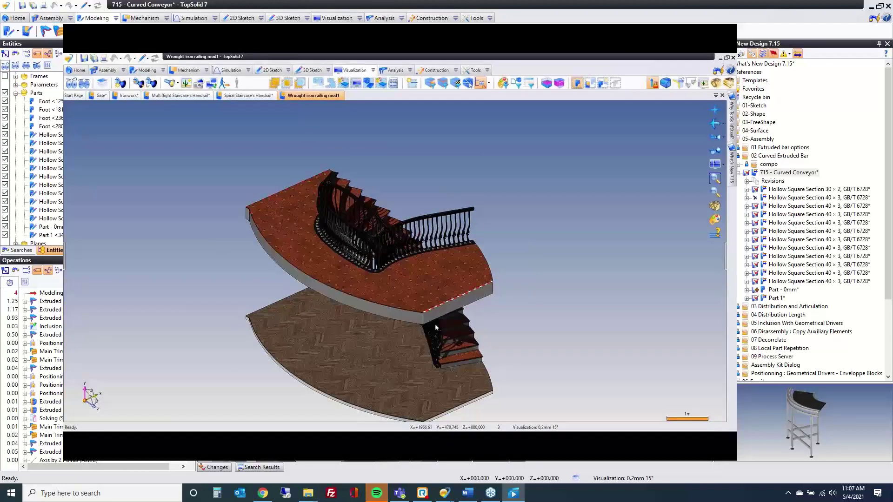
{"action": "middle_click_drag", "start_coordinate": [430, 298], "coordinate": [585, 312]}
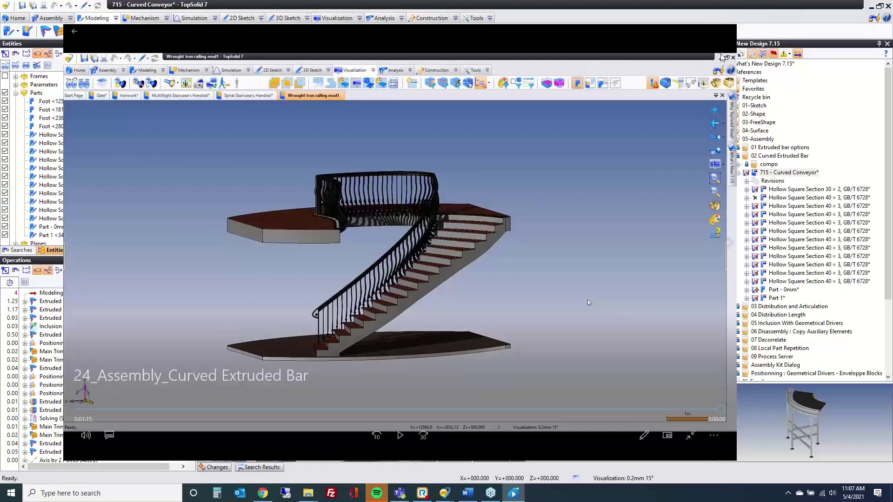
{"action": "left_click", "coordinate": [691, 435]}
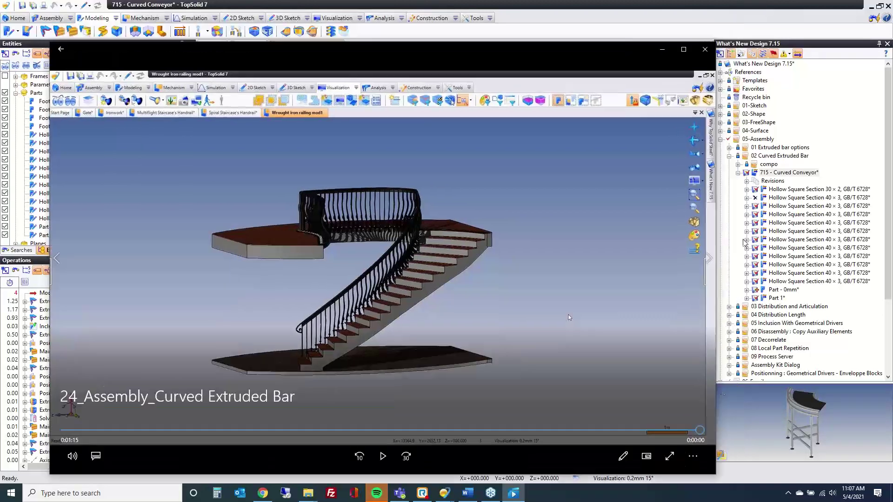
{"action": "left_click", "coordinate": [705, 49]}
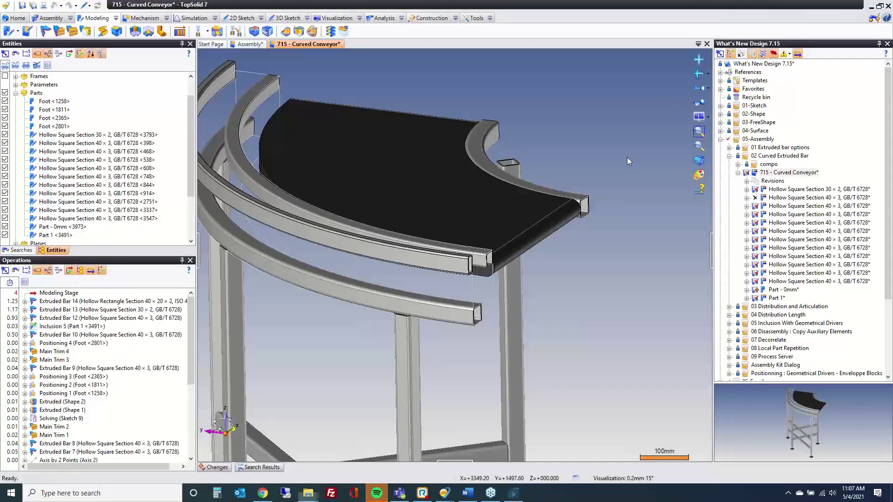
- Close the Curved Conveyor and Assembly documents, discarding changes to both
{"action": "middle_click", "coordinate": [286, 44]}
{"action": "left_click", "coordinate": [458, 317]}
{"action": "left_click", "coordinate": [242, 43]}
{"action": "middle_click", "coordinate": [242, 43]}
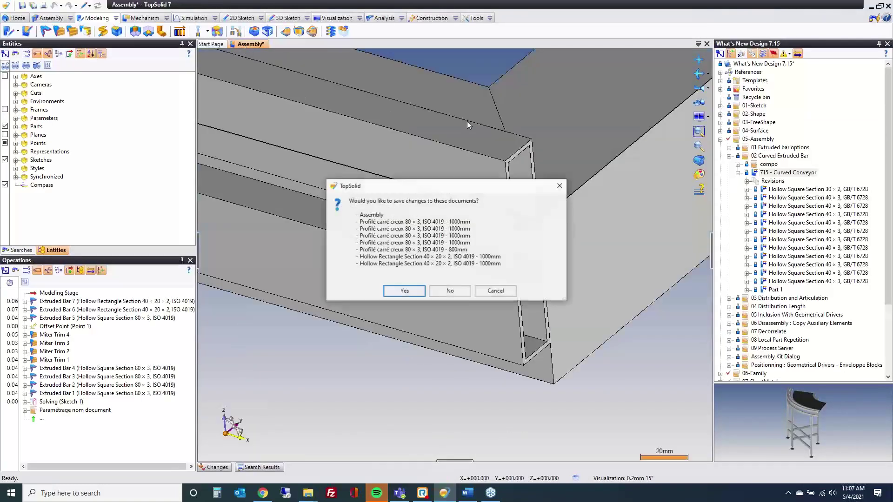
{"action": "left_click", "coordinate": [450, 297]}
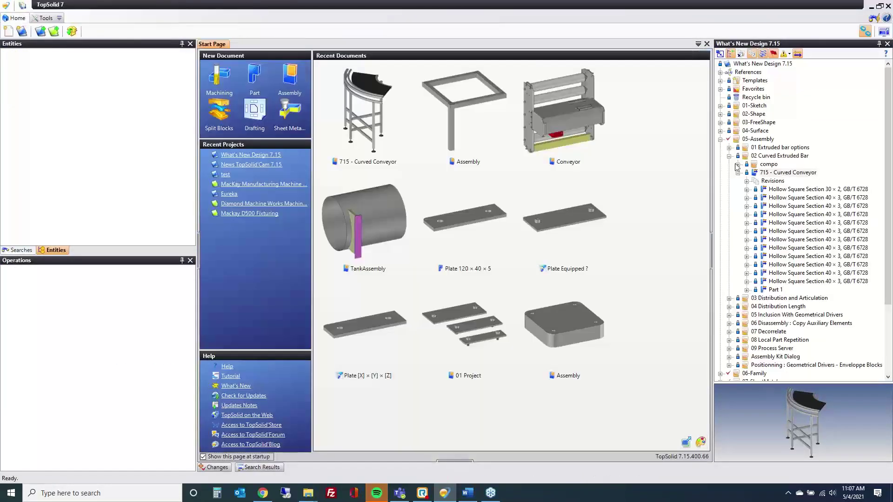
- Open the Assembly under 03 Distribution and Articulation
{"action": "left_click", "coordinate": [729, 157]}
{"action": "left_click", "coordinate": [728, 165]}
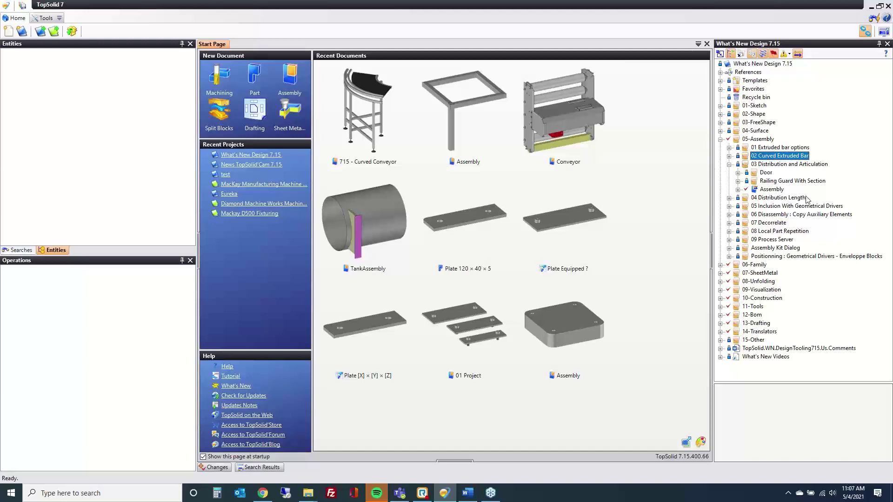
{"action": "double_click", "coordinate": [772, 190]}
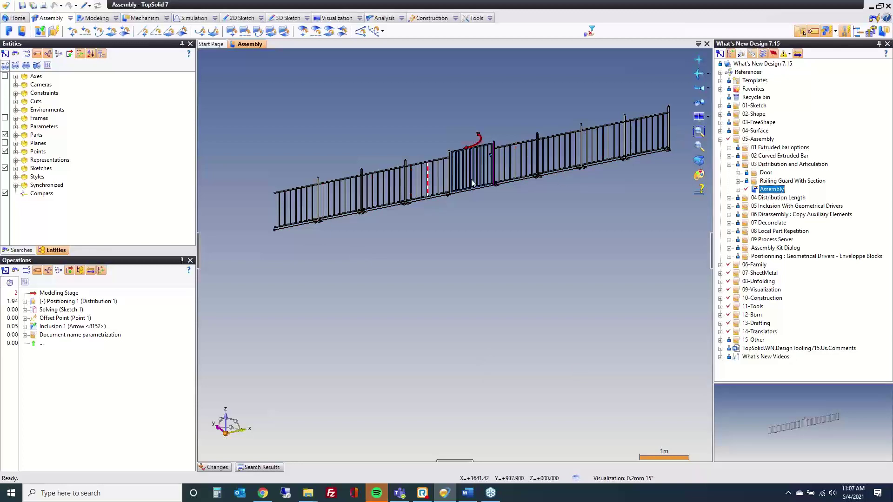
- Swing the railing's gate door open around its hinge
{"action": "left_click_drag", "start_coordinate": [489, 166], "coordinate": [448, 132]}
- Delete the Distribution 1 operation so only the path line and arrow remain
{"action": "double_click", "coordinate": [422, 176]}
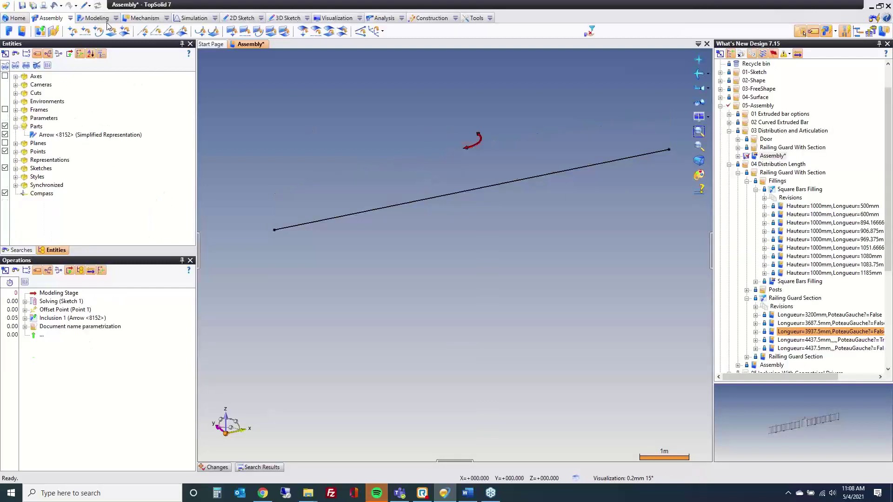
- Start a distribution along the sketch line with Railing Guard Section as the first component
{"action": "left_click", "coordinate": [85, 19]}
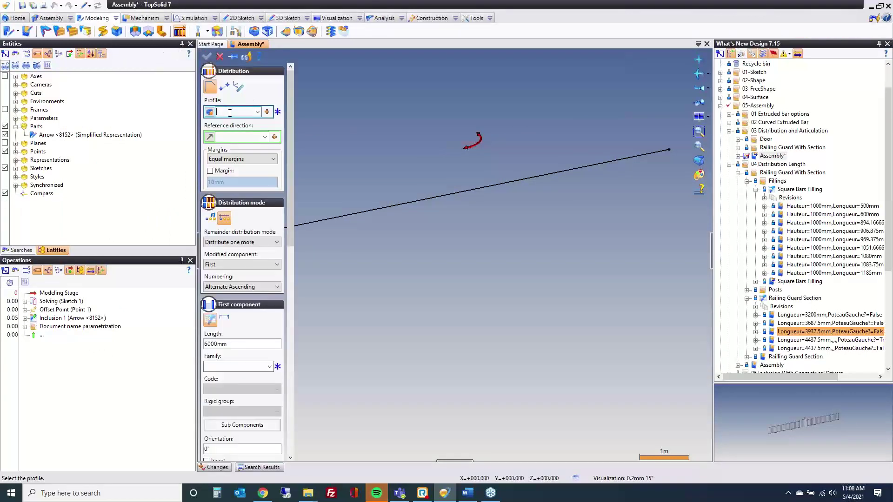
{"action": "left_click", "coordinate": [371, 213]}
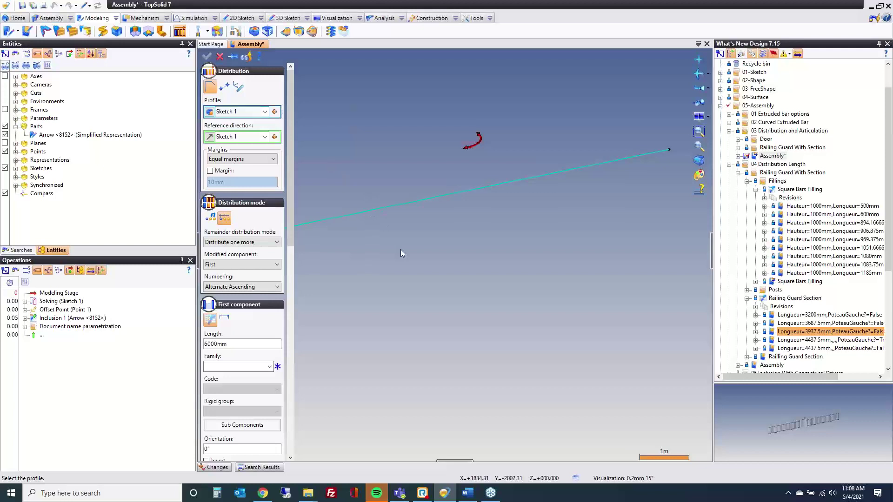
{"action": "left_click_drag", "start_coordinate": [291, 243], "coordinate": [287, 290]}
{"action": "left_click", "coordinate": [270, 261]}
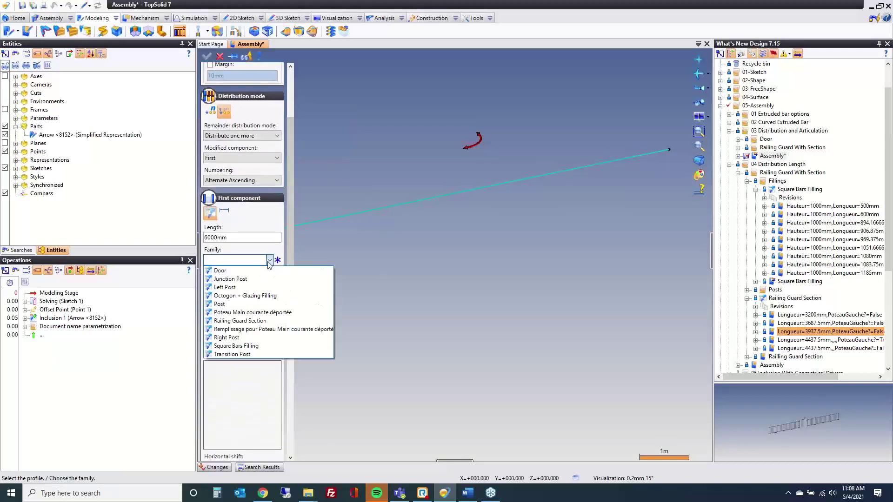
{"action": "left_click", "coordinate": [267, 322]}
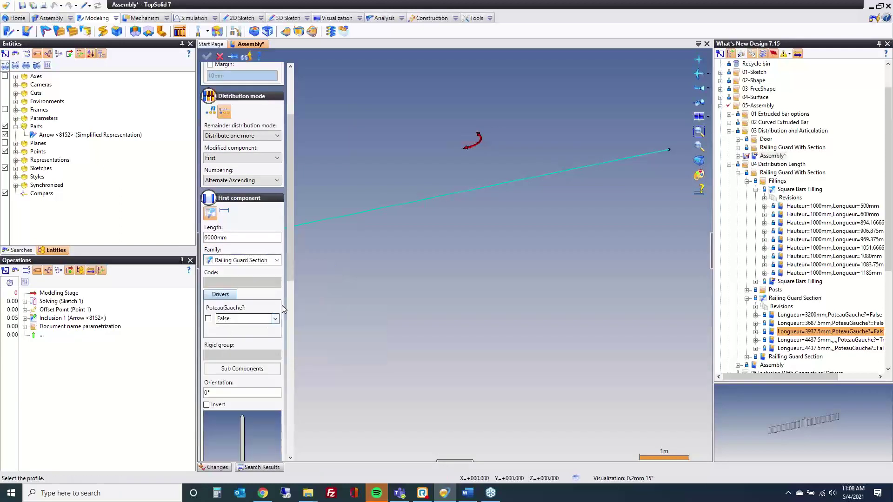
- Add a 1000mm Door as the second component and validate the distribution
{"action": "scroll", "coordinate": [292, 272], "scroll_direction": "down", "scroll_amount": 12}
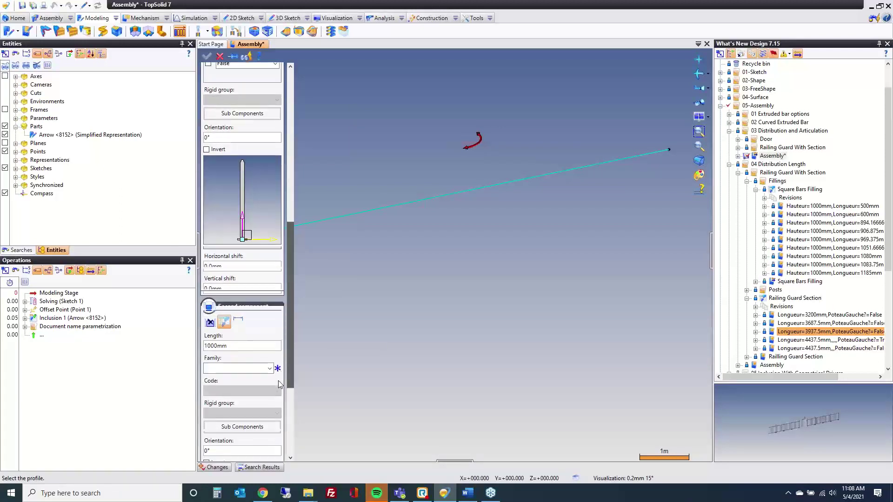
{"action": "scroll", "coordinate": [278, 396], "scroll_direction": "down", "scroll_amount": 1}
{"action": "left_click", "coordinate": [269, 314]}
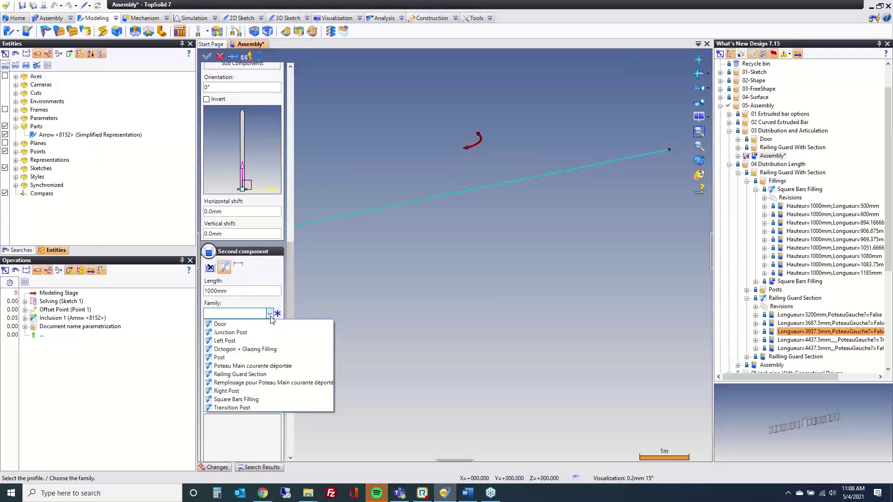
{"action": "left_click", "coordinate": [258, 325]}
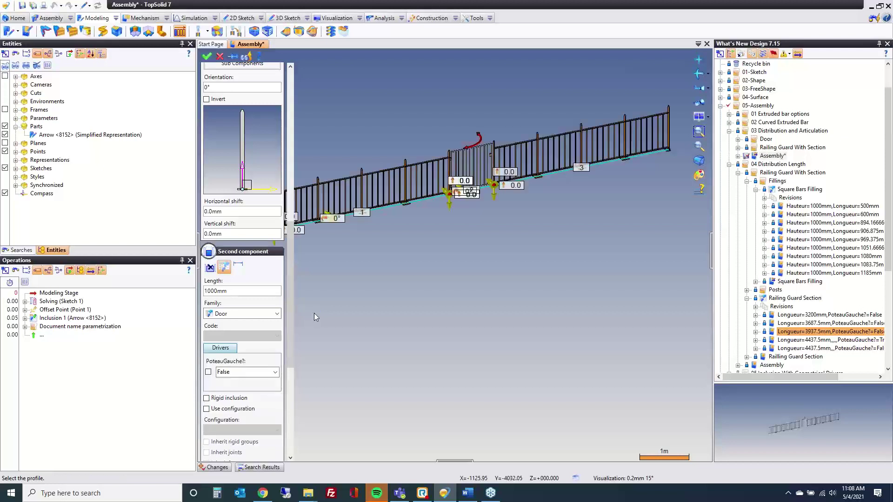
{"action": "middle_click_drag", "start_coordinate": [340, 288], "coordinate": [385, 315]}
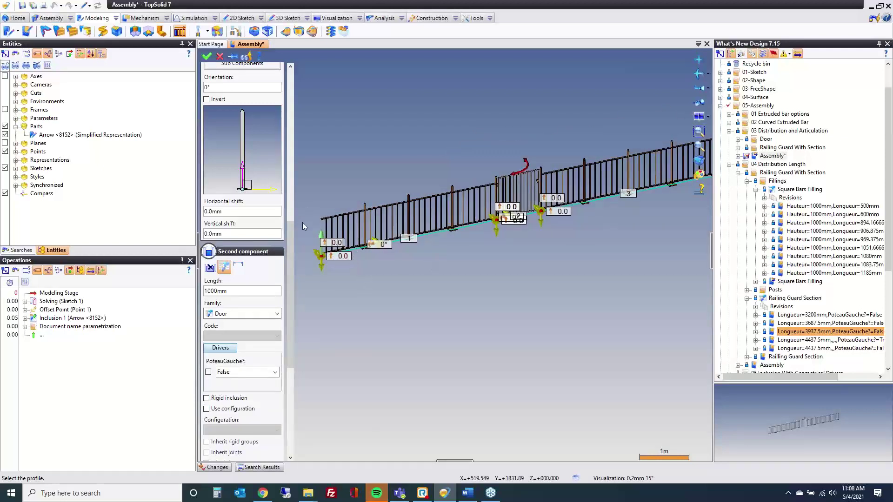
{"action": "left_click_drag", "start_coordinate": [289, 230], "coordinate": [302, 77]}
{"action": "left_click", "coordinate": [207, 56]}
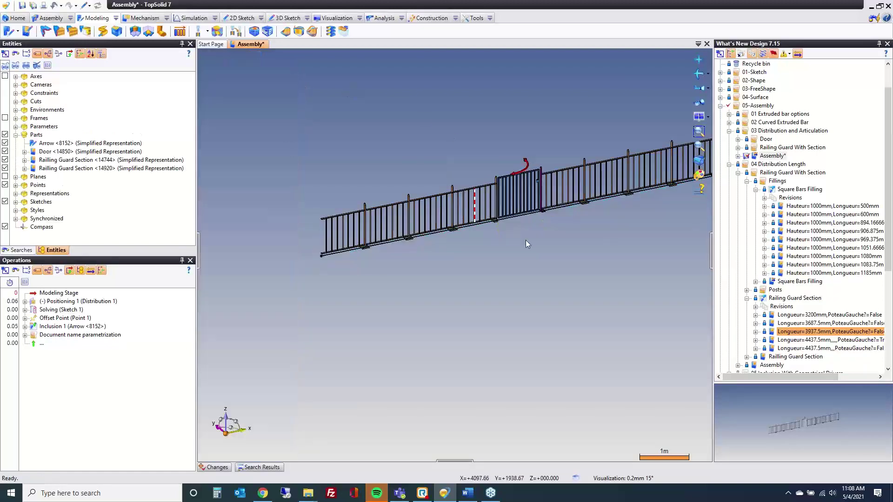
- Test the door hinge, shorten Point 1's offset from 8875 to 7725mm, and close the assembly
{"action": "middle_click_drag", "start_coordinate": [531, 274], "coordinate": [516, 280]}
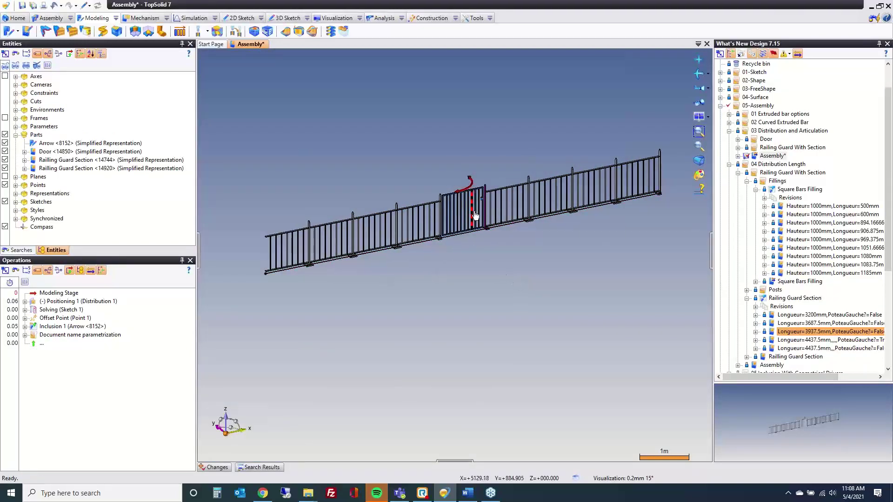
{"action": "mouse_move", "coordinate": [475, 213]}
{"action": "left_mouse_down"}
{"action": "mouse_move", "coordinate": [489, 238]}
{"action": "mouse_move", "coordinate": [469, 244]}
{"action": "mouse_move", "coordinate": [477, 210]}
{"action": "mouse_move", "coordinate": [488, 239]}
{"action": "mouse_move", "coordinate": [476, 212]}
{"action": "mouse_move", "coordinate": [489, 239]}
{"action": "mouse_move", "coordinate": [474, 213]}
{"action": "mouse_move", "coordinate": [453, 253]}
{"action": "mouse_move", "coordinate": [484, 232]}
{"action": "mouse_move", "coordinate": [476, 222]}
{"action": "left_mouse_up"}
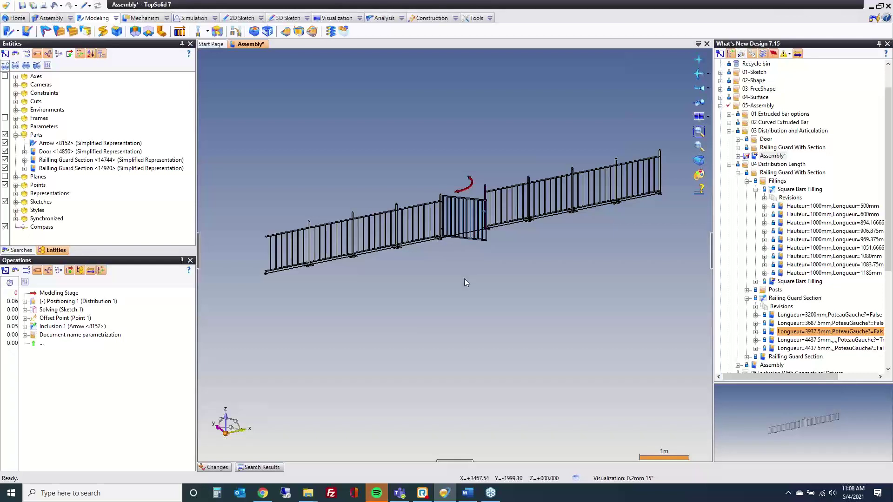
{"action": "double_click", "coordinate": [65, 318]}
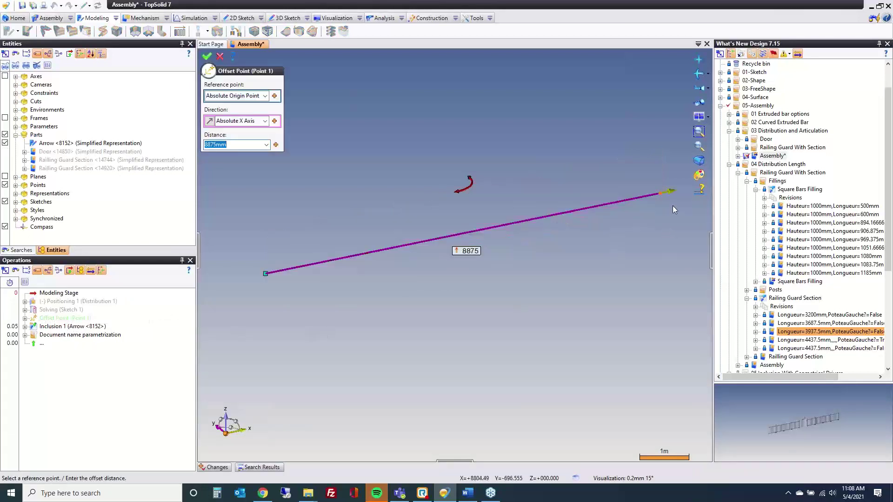
{"action": "left_click_drag", "start_coordinate": [666, 194], "coordinate": [612, 207]}
{"action": "key", "text": "Return"}
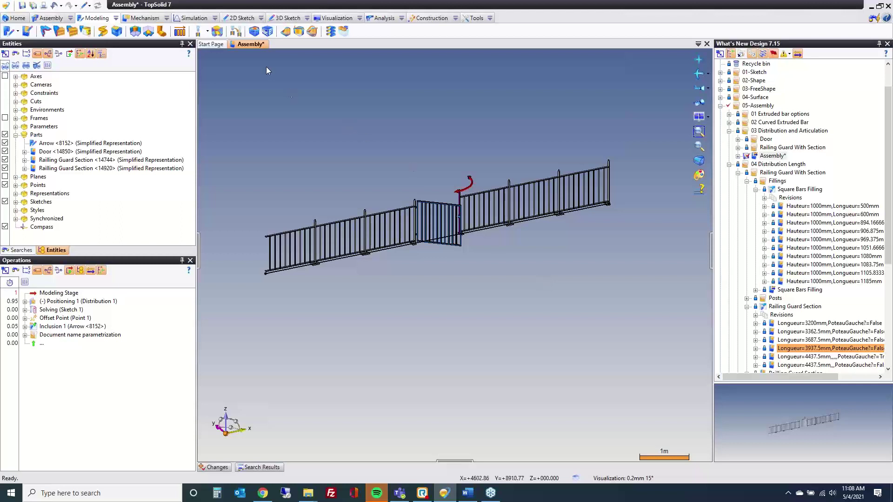
{"action": "right_click", "coordinate": [254, 43]}
{"action": "left_click", "coordinate": [253, 52]}
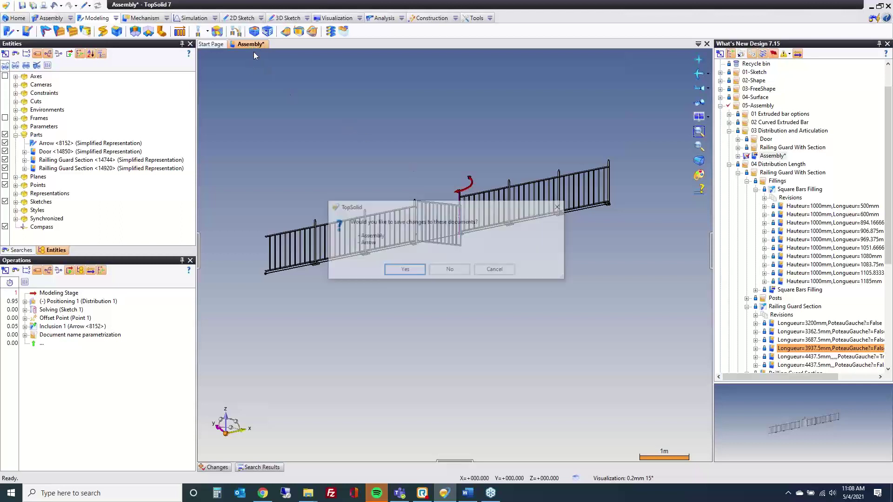
- Discard the changes, collapse 03 Distribution and Railing Guard With Section, and preview 04 Distribution Length's Assembly
{"action": "left_click", "coordinate": [460, 272]}
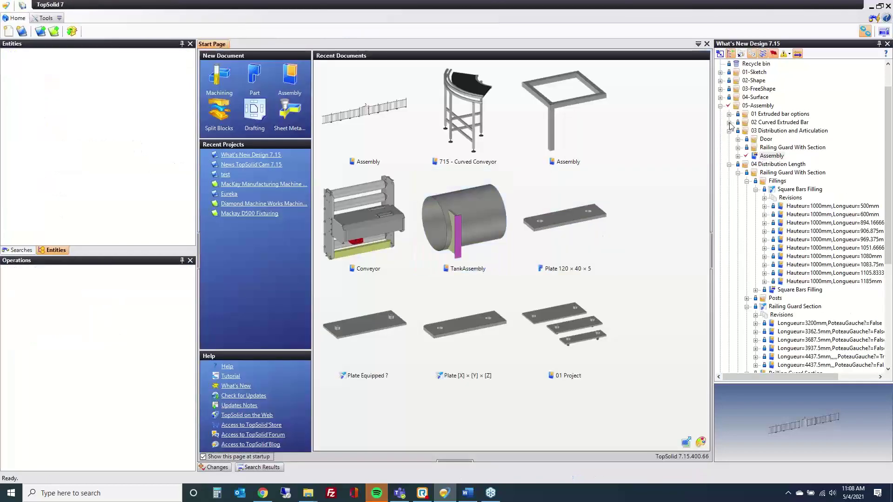
{"action": "left_click", "coordinate": [729, 132]}
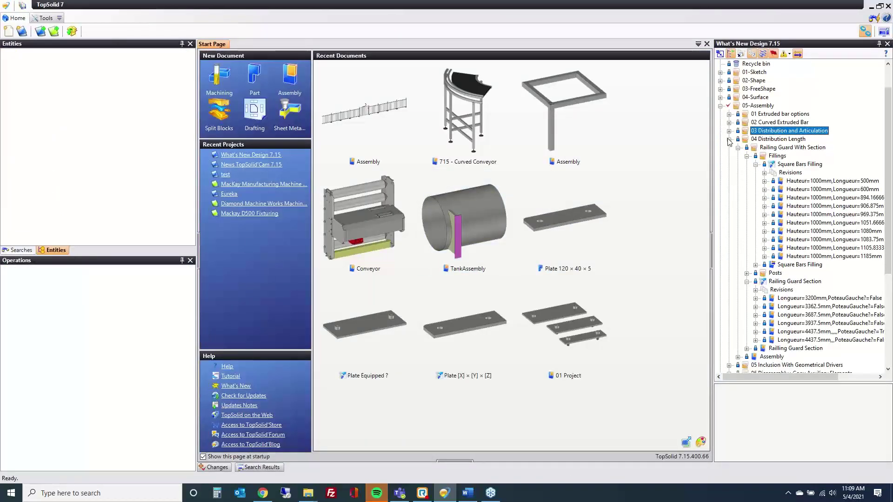
{"action": "left_click", "coordinate": [738, 147]}
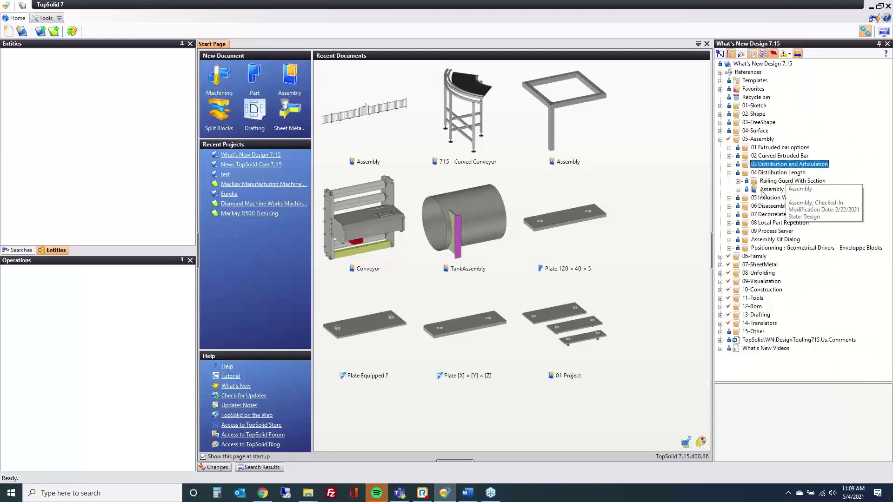
{"action": "left_click", "coordinate": [764, 192]}
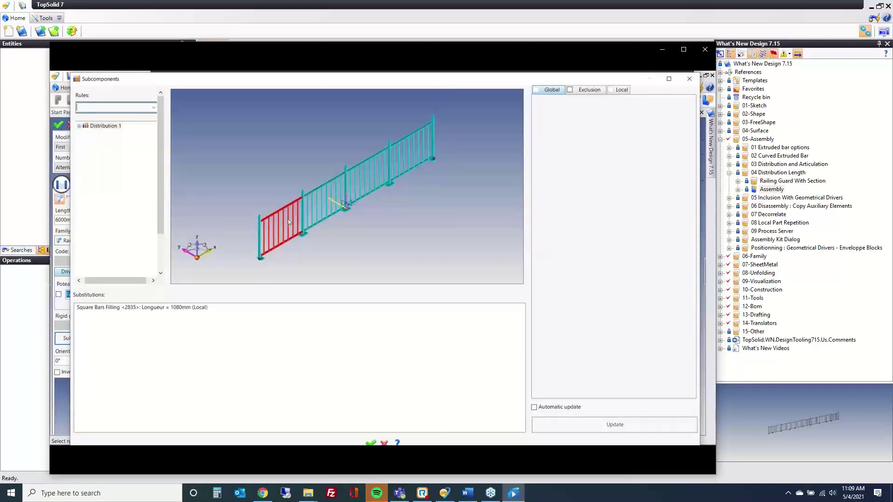
- Watch the single railing filling being set locally to 600mm, then close the Movies & TV player
{"action": "left_click", "coordinate": [382, 178]}
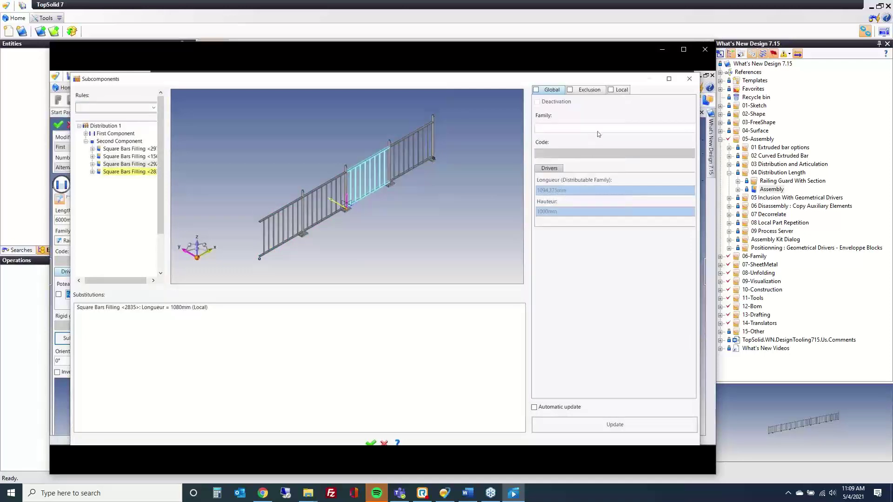
{"action": "left_click", "coordinate": [611, 92]}
{"action": "left_click", "coordinate": [577, 189]}
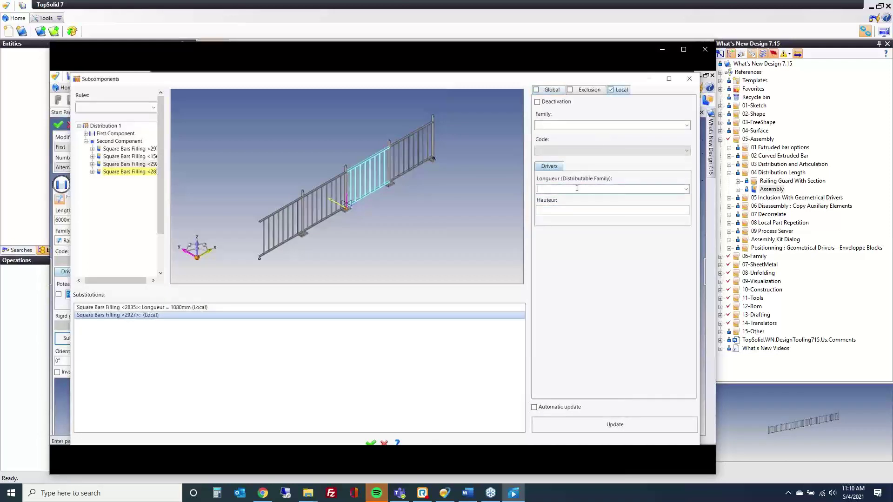
{"action": "type", "text": "600"}
{"action": "key", "text": "Tab"}
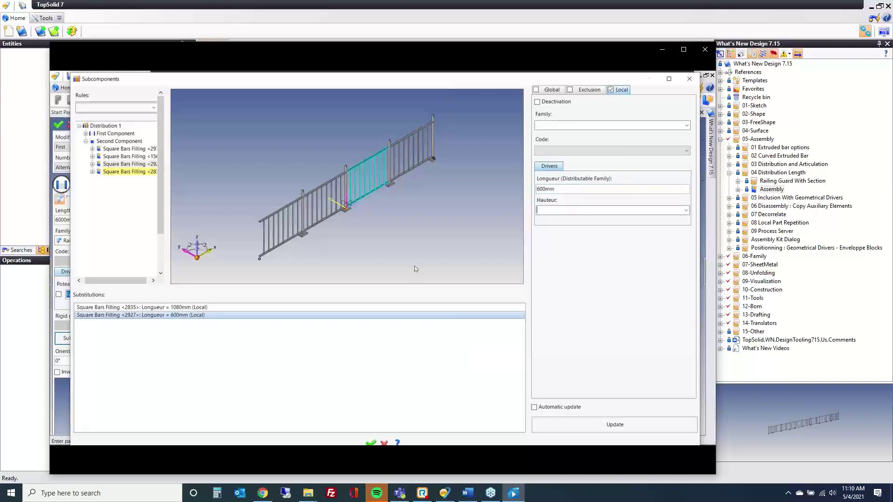
{"action": "left_click", "coordinate": [371, 442]}
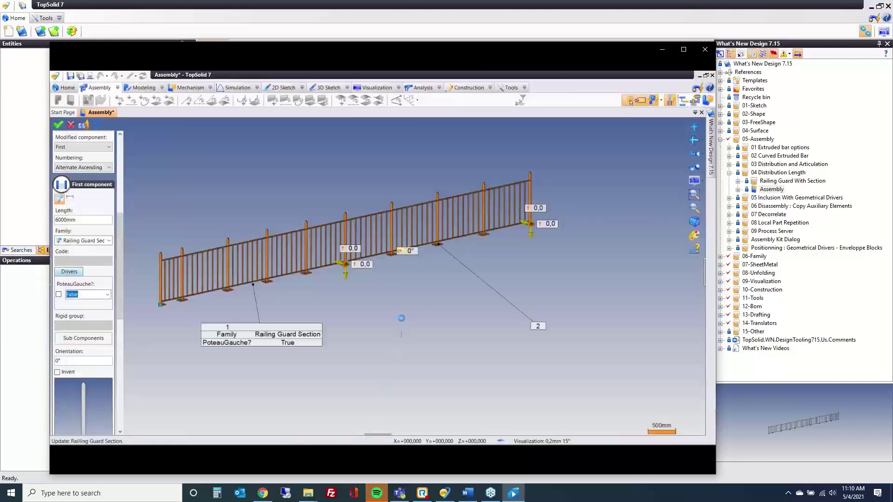
{"action": "middle_click_drag", "start_coordinate": [377, 310], "coordinate": [395, 311]}
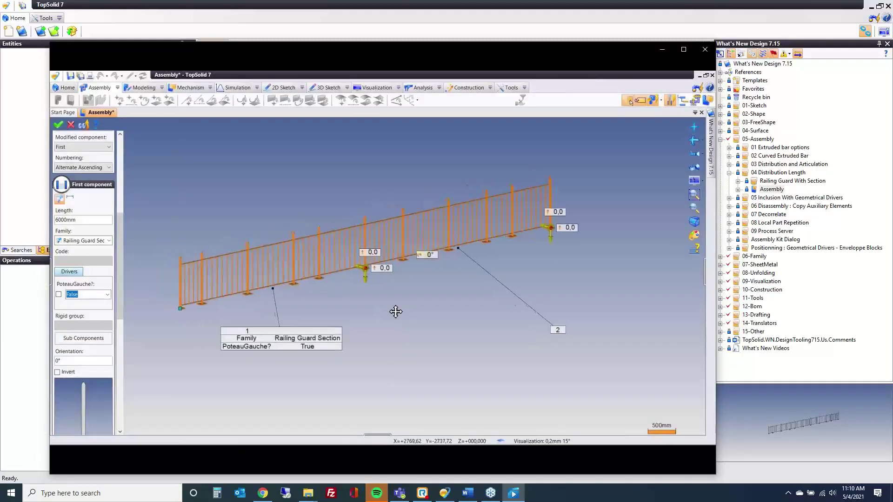
{"action": "right_click", "coordinate": [337, 207]}
{"action": "key", "text": "Escape"}
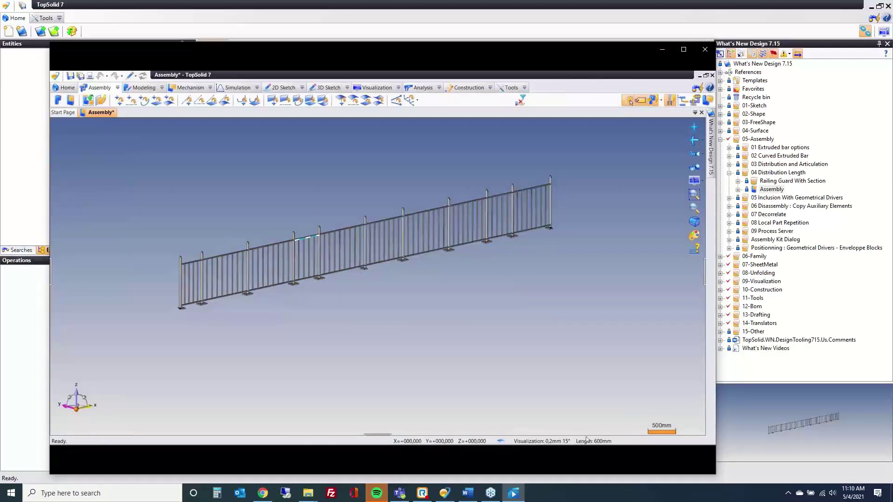
{"action": "left_click", "coordinate": [705, 51]}
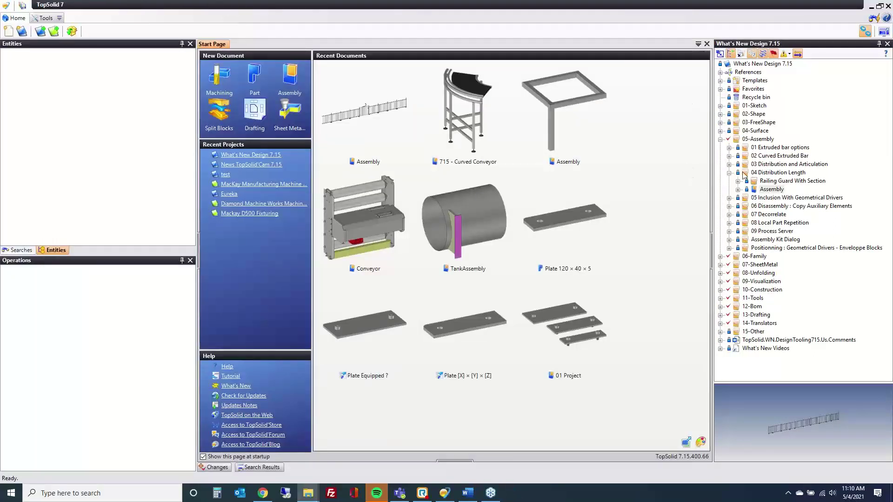
- Collapse 04 Distribution Length and open Asbly 01 from 05 Inclusion With Geometrical Drivers
{"action": "left_click", "coordinate": [729, 173]}
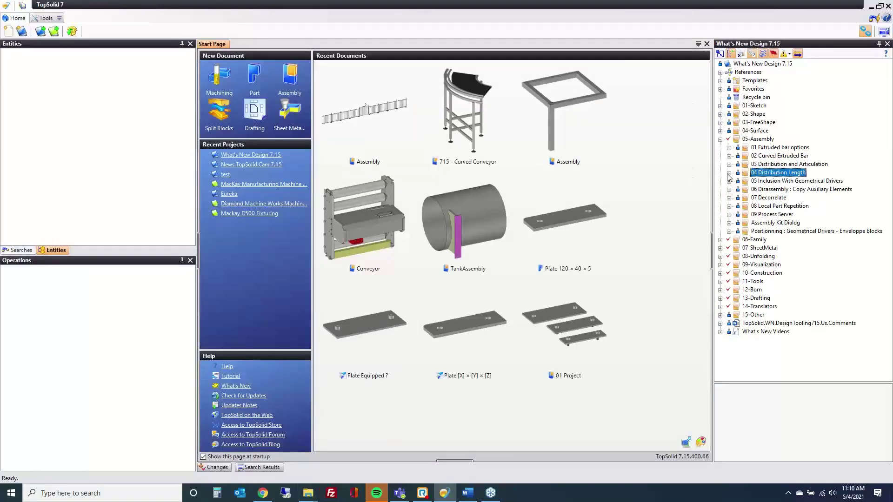
{"action": "left_click", "coordinate": [771, 182]}
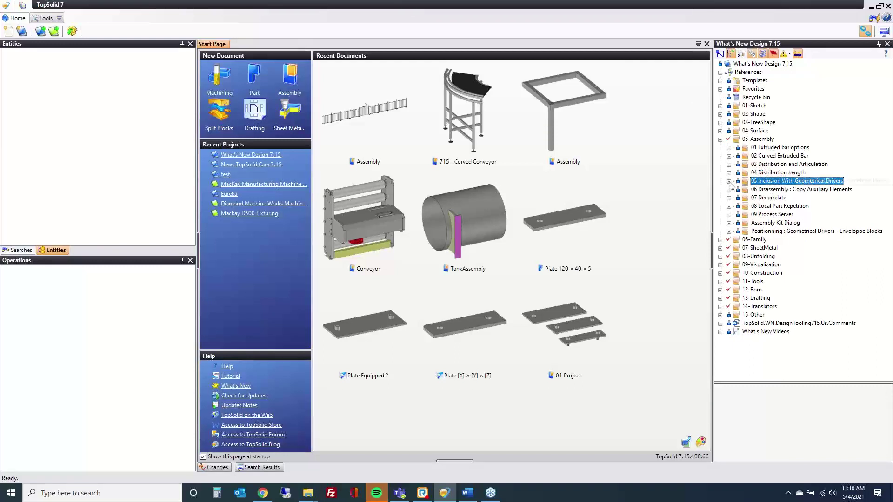
{"action": "left_click", "coordinate": [728, 181]}
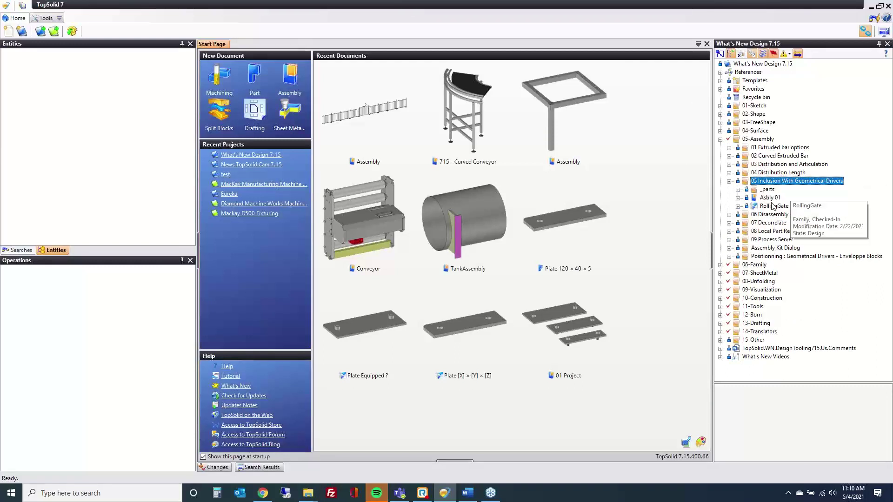
{"action": "double_click", "coordinate": [770, 198]}
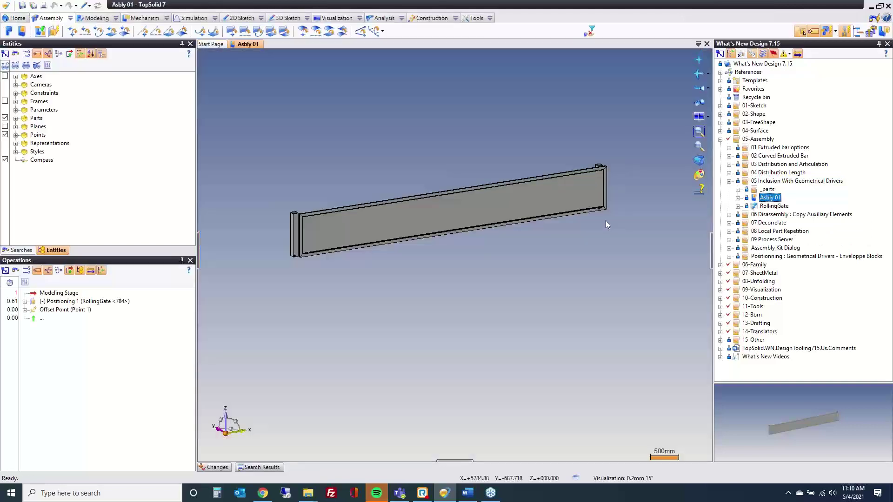
- Delete the RollingGate from the assembly, accepting the warning that the document is still used
{"action": "left_click", "coordinate": [456, 223]}
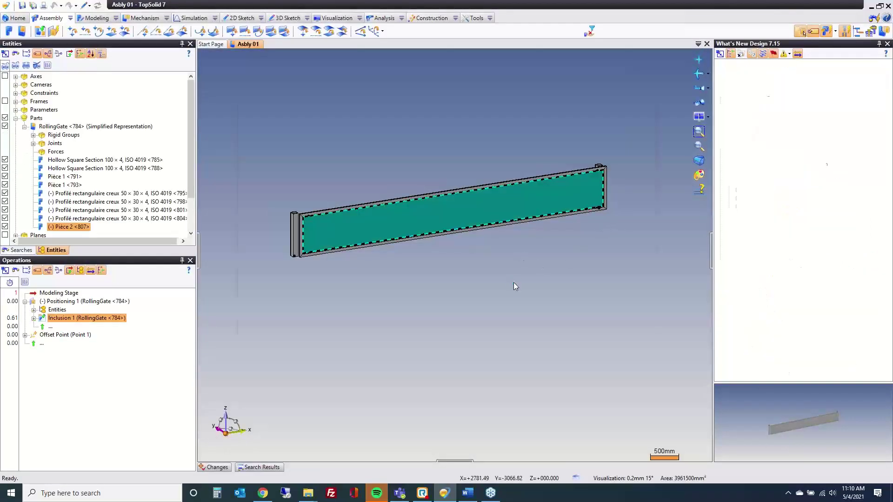
{"action": "key", "text": "Delete"}
{"action": "left_click", "coordinate": [431, 376]}
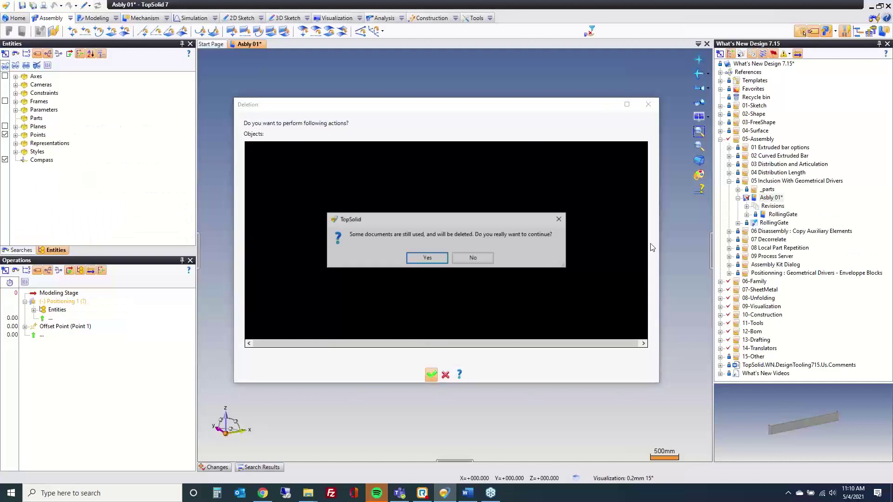
{"action": "left_click", "coordinate": [422, 258]}
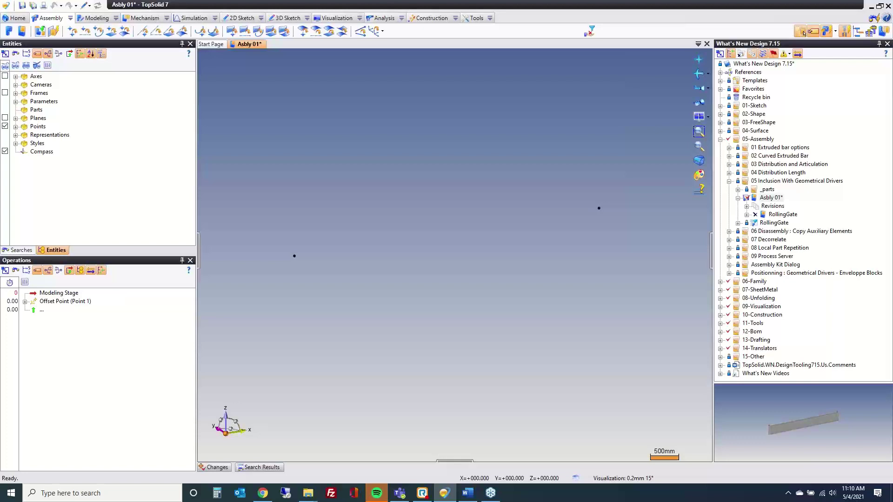
- Include RollingGate driven by Absolute Origin Point, Point 1, Absolute Z Axis and 800mm height
{"action": "left_click", "coordinate": [774, 222]}
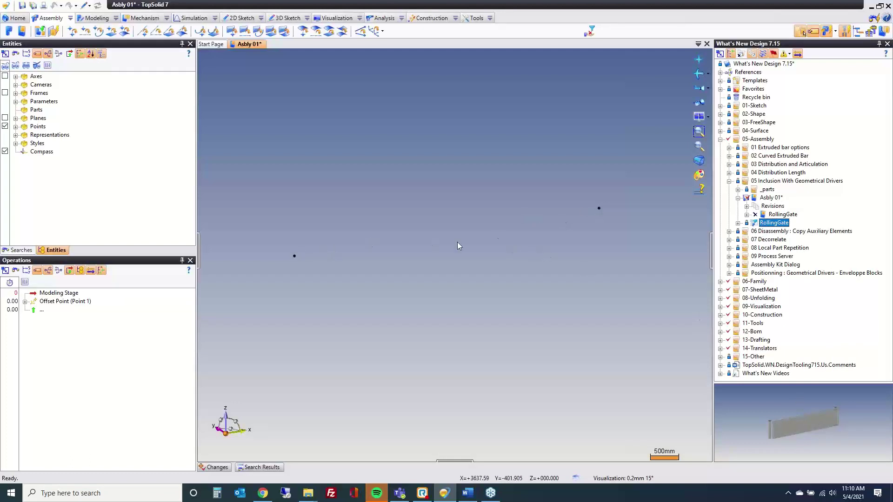
{"action": "left_click_drag", "start_coordinate": [778, 226], "coordinate": [509, 275]}
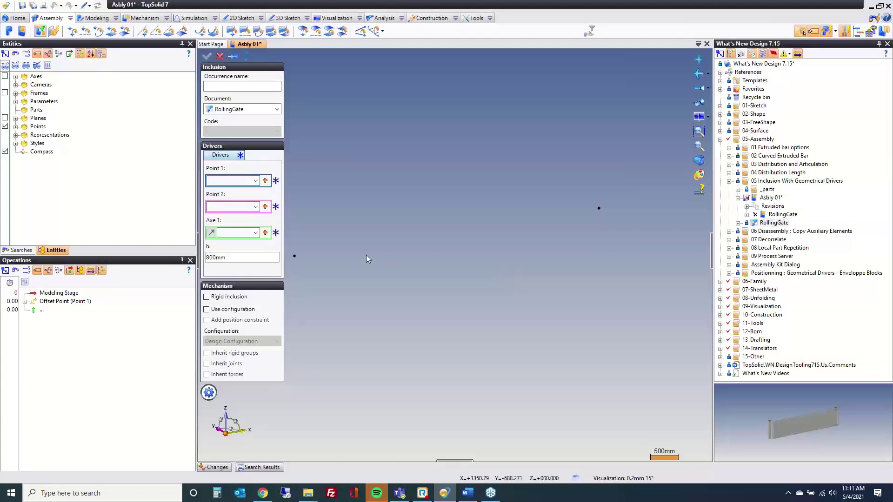
{"action": "left_click", "coordinate": [295, 256]}
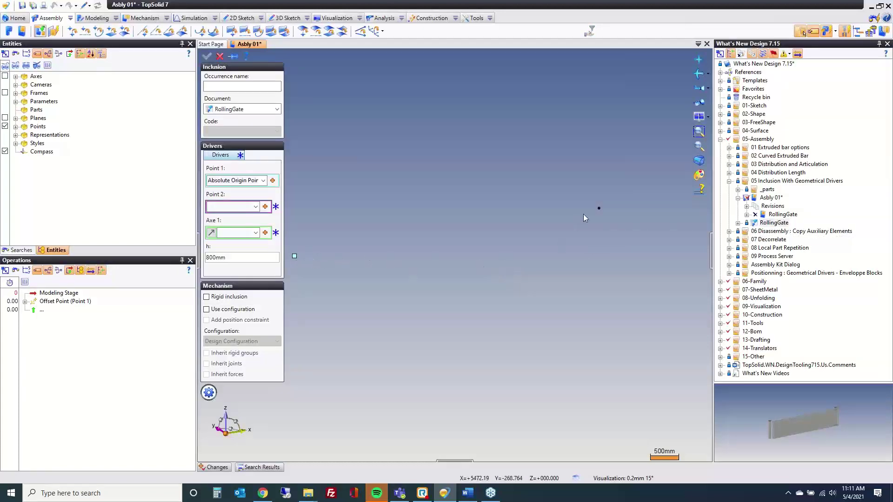
{"action": "left_click", "coordinate": [600, 208]}
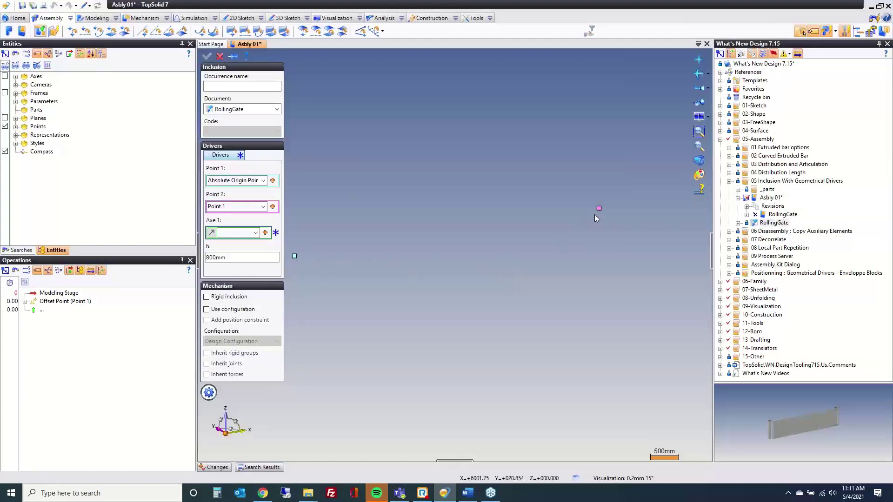
{"action": "left_click", "coordinate": [255, 232]}
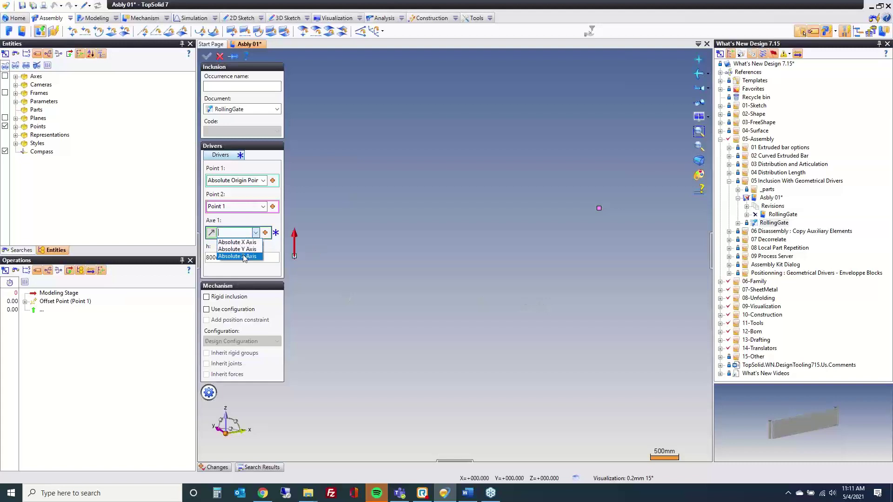
{"action": "left_click", "coordinate": [238, 256]}
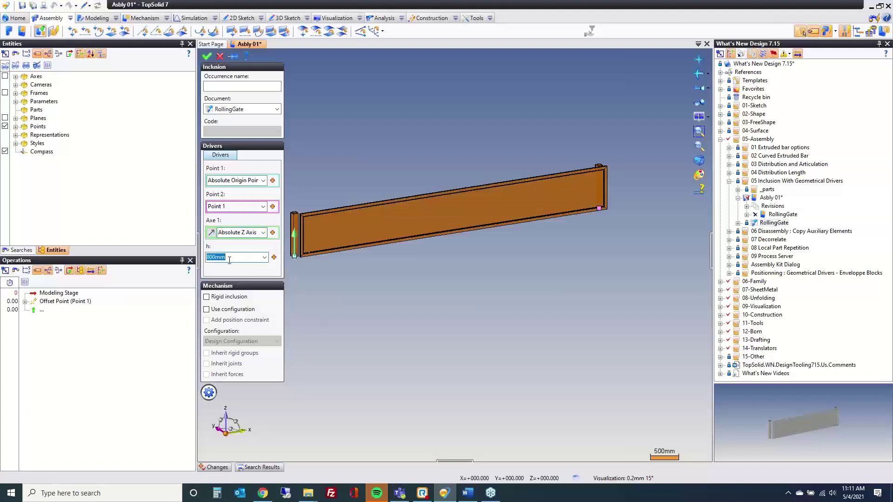
{"action": "middle_click_drag", "start_coordinate": [357, 302], "coordinate": [371, 306]}
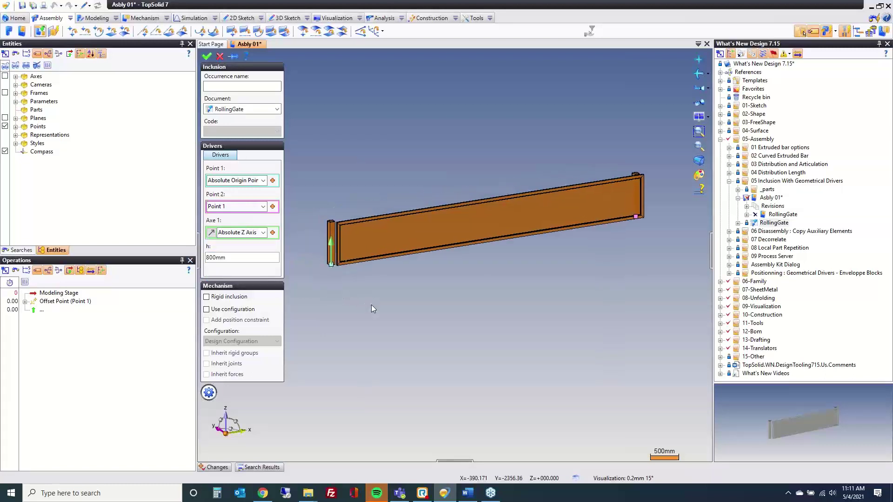
{"action": "left_click", "coordinate": [207, 56]}
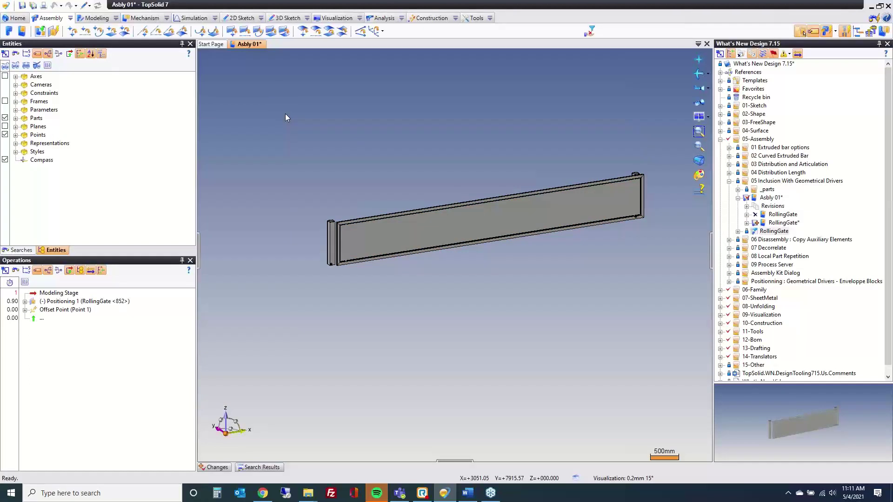
- Slide the included gate panel away from the post to test its driven motion
{"action": "left_click_drag", "start_coordinate": [378, 240], "coordinate": [381, 223]}
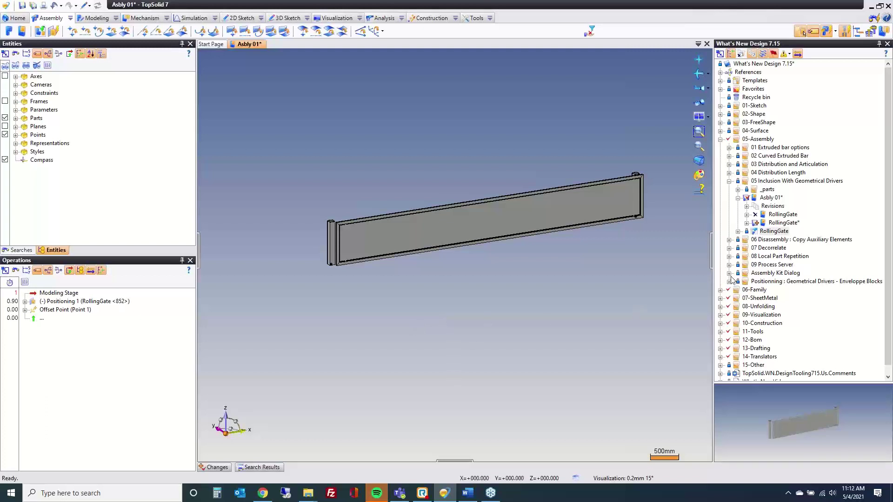
- Close the Asbly 01 document
{"action": "middle_click", "coordinate": [249, 44]}
- Discard Asbly 01 changes and open Horizontal Tank Sheetmetal Foot from 06 Disassembly
{"action": "left_click", "coordinate": [450, 298]}
{"action": "left_click", "coordinate": [729, 181]}
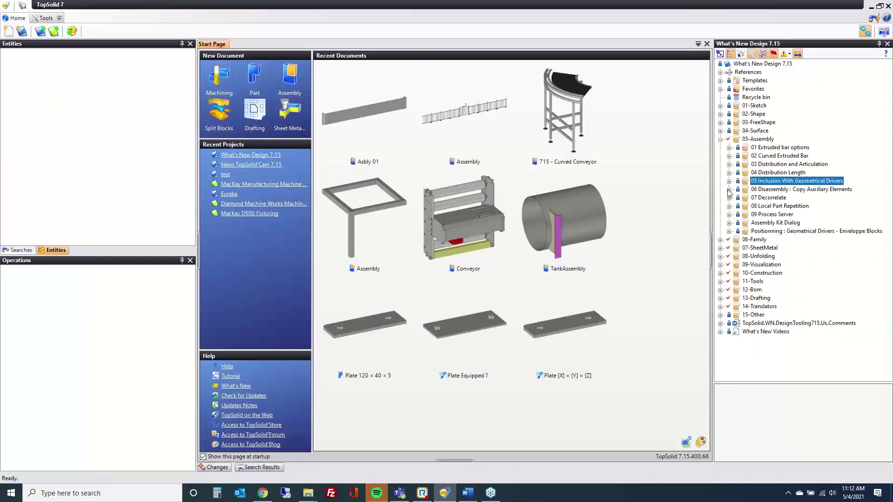
{"action": "left_click", "coordinate": [729, 190]}
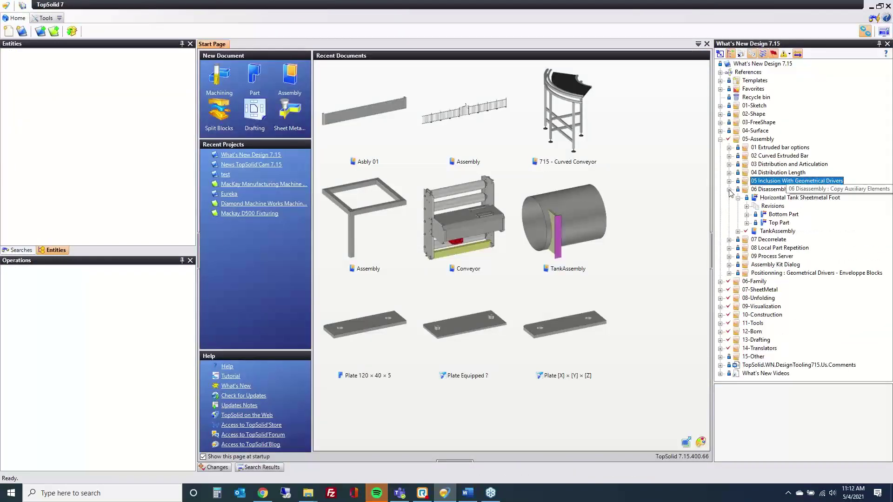
{"action": "left_click", "coordinate": [781, 198]}
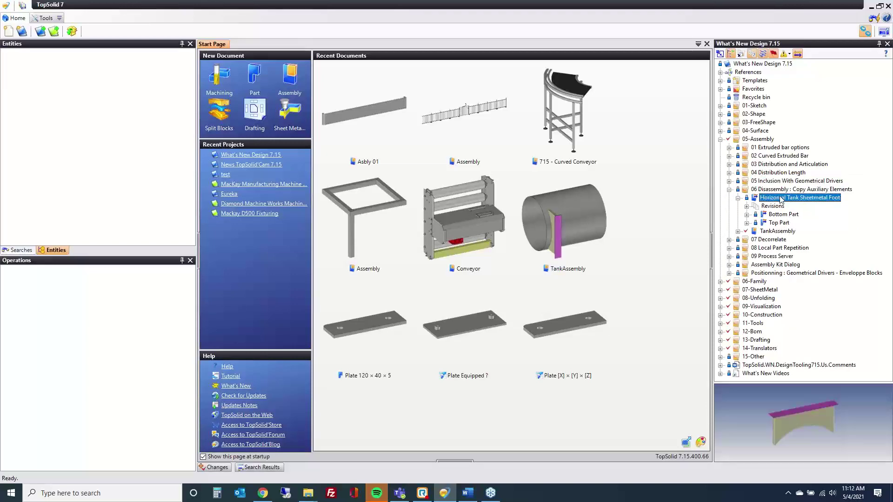
{"action": "double_click", "coordinate": [781, 198]}
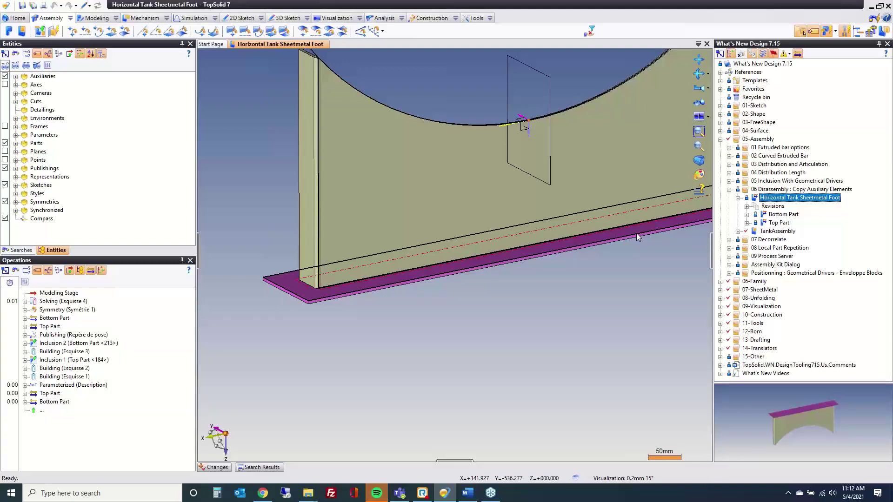
- Orbit the sheetmetal foot and inspect the base plate's options without changing anything
{"action": "scroll", "coordinate": [325, 358], "scroll_direction": "down", "scroll_amount": 2}
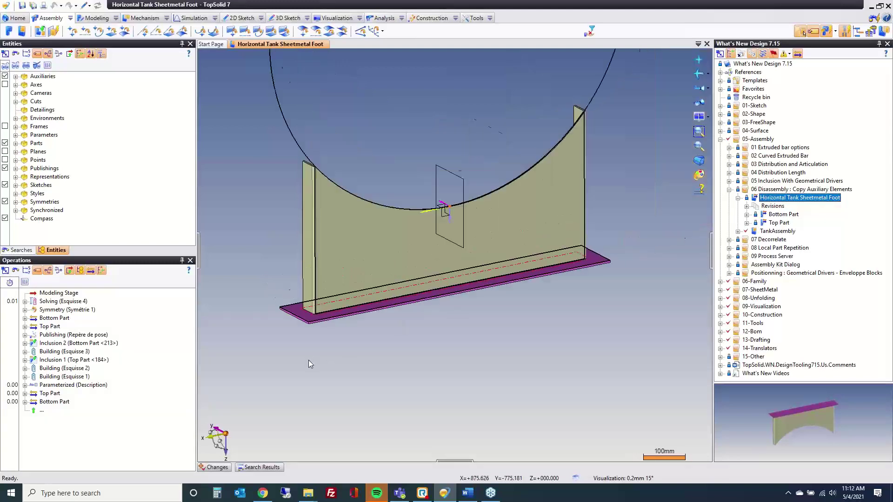
{"action": "middle_click_drag", "start_coordinate": [345, 376], "coordinate": [373, 384]}
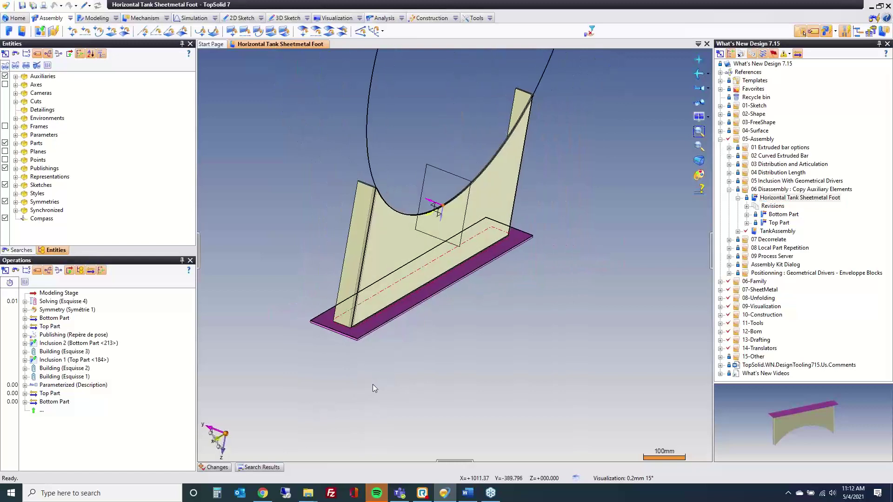
{"action": "right_click", "coordinate": [358, 333]}
{"action": "mouse_move", "coordinate": [396, 455]}
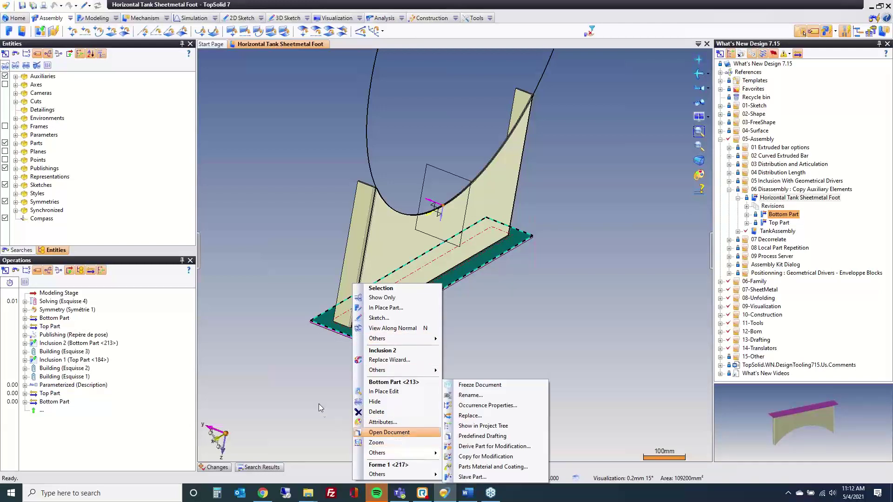
{"action": "left_click", "coordinate": [319, 292]}
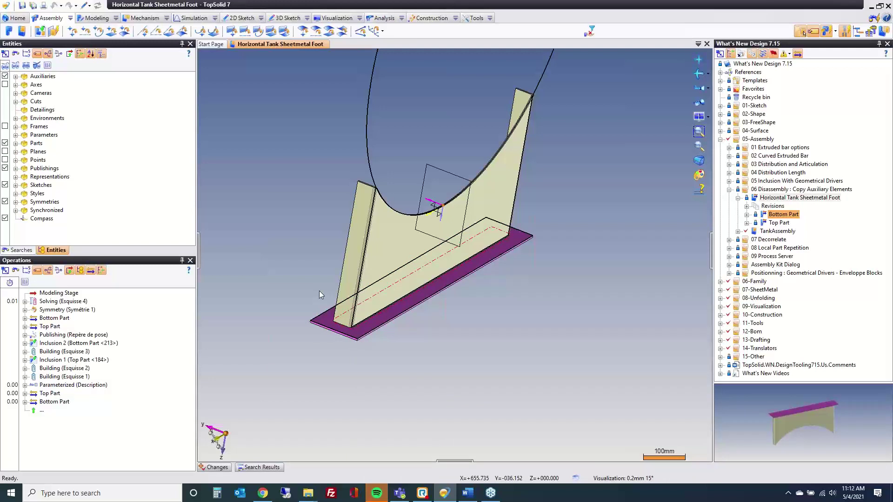
- Start and cancel the Disassembly function, then close the foot document
{"action": "left_click", "coordinate": [116, 18]}
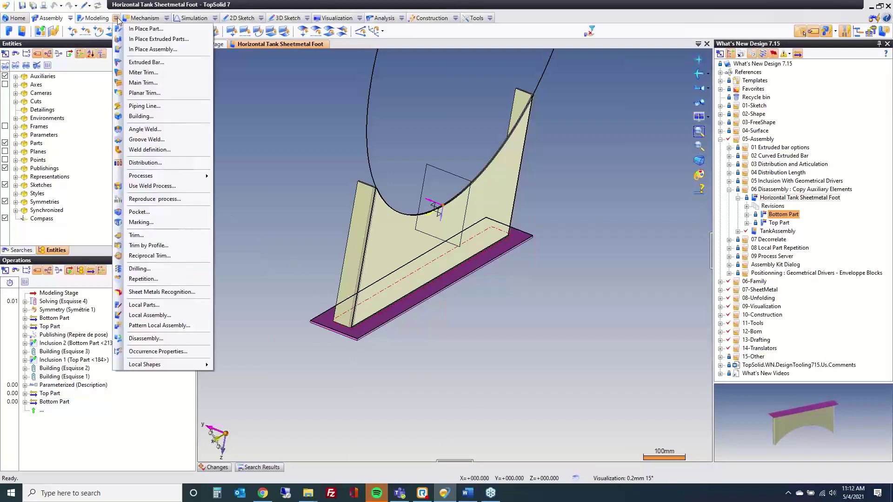
{"action": "left_click", "coordinate": [167, 343]}
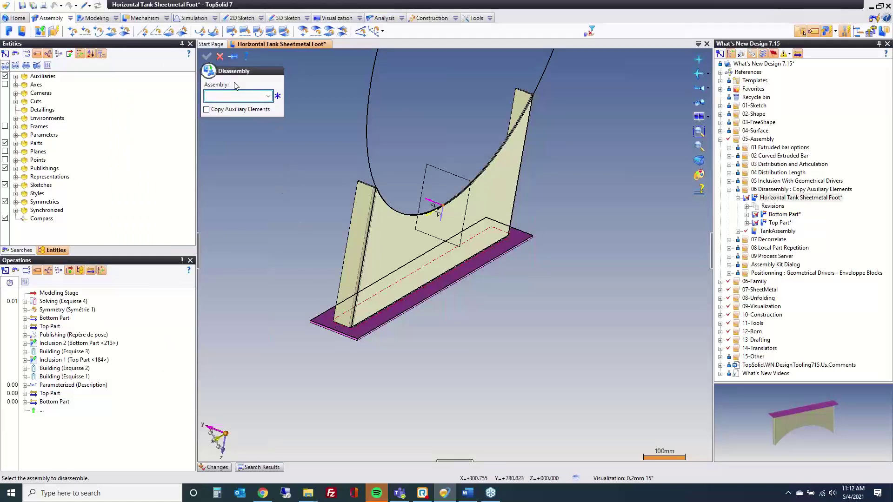
{"action": "left_click", "coordinate": [220, 56]}
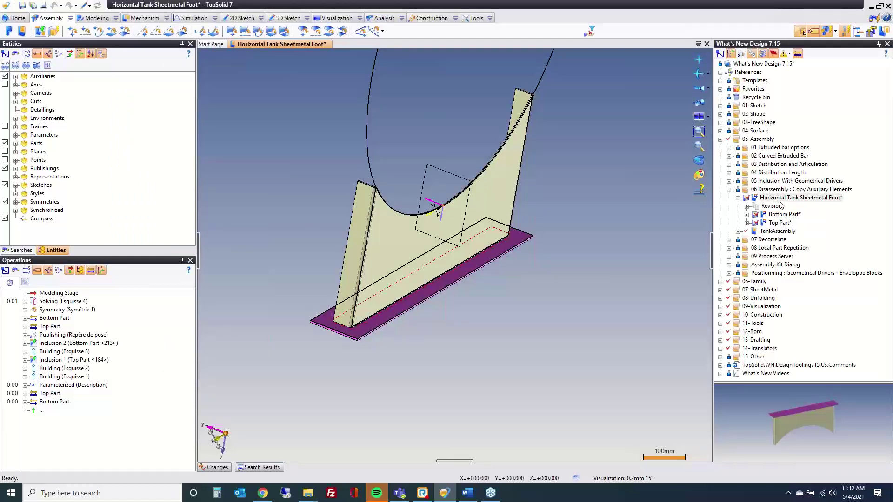
{"action": "middle_click", "coordinate": [258, 44]}
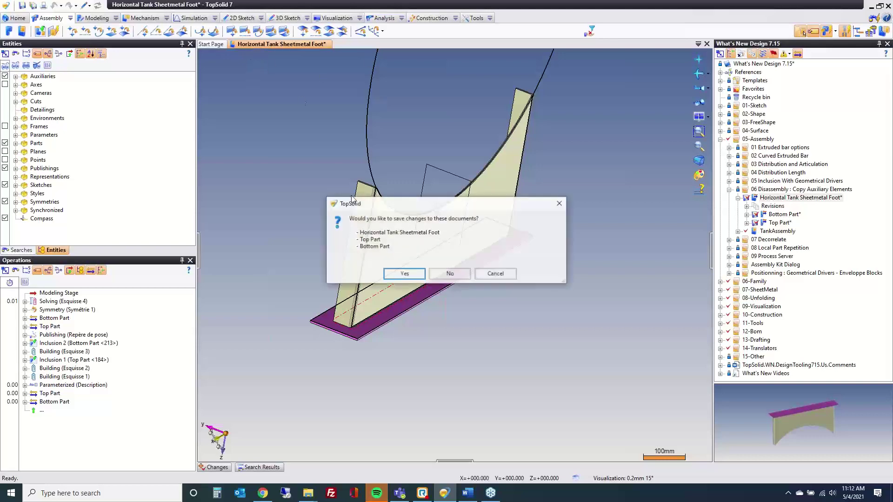
- Discard the foot's changes, open TankAssembly, and hide the sheetmetal foot's auxiliary elements
{"action": "left_click", "coordinate": [448, 273]}
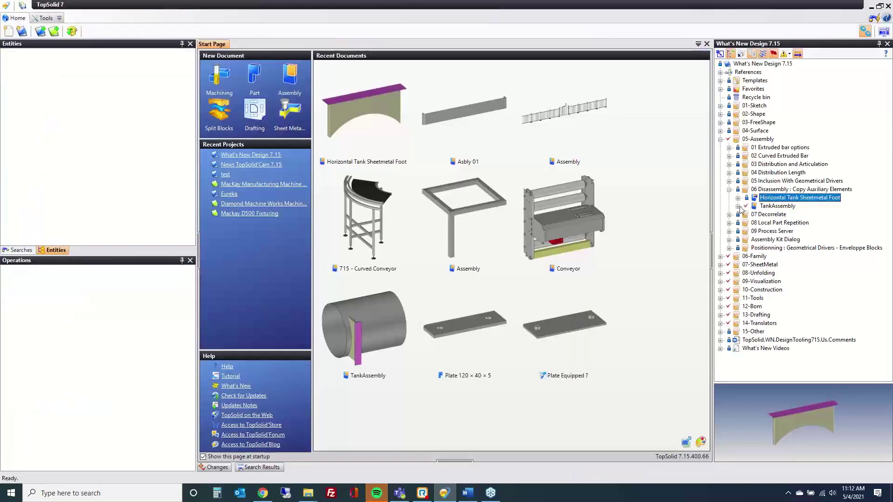
{"action": "double_click", "coordinate": [772, 208]}
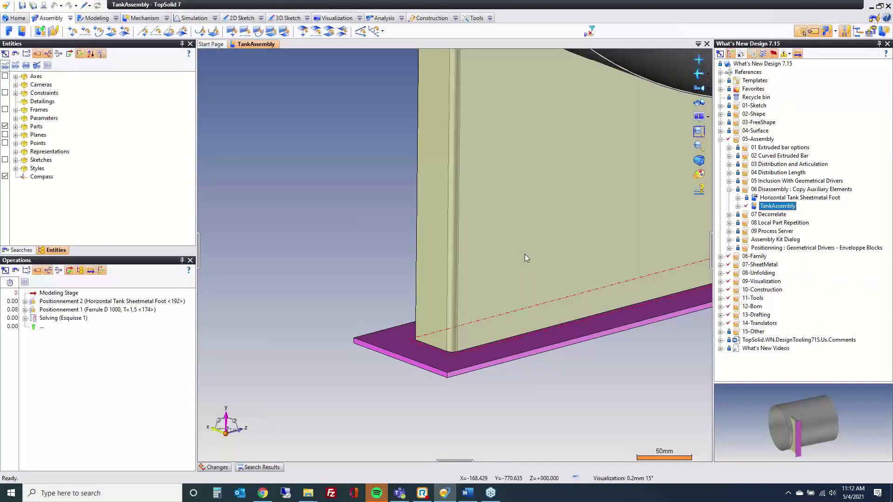
{"action": "right_click", "coordinate": [395, 321]}
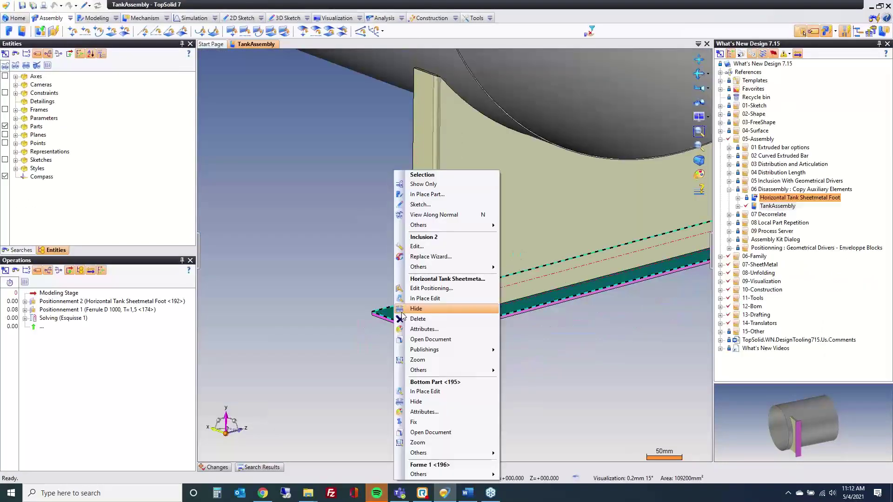
{"action": "mouse_move", "coordinate": [413, 374]}
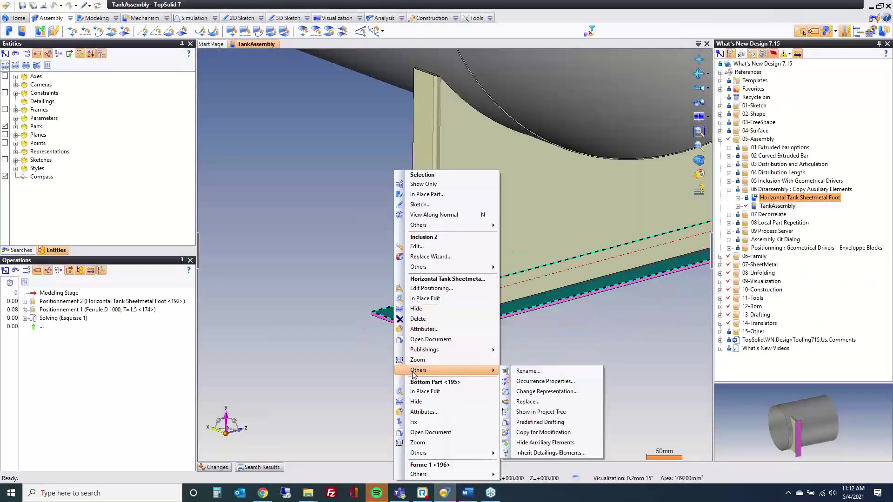
{"action": "left_click", "coordinate": [534, 447]}
- Show the foot's auxiliary elements again, then hide them once more
{"action": "right_click", "coordinate": [394, 317]}
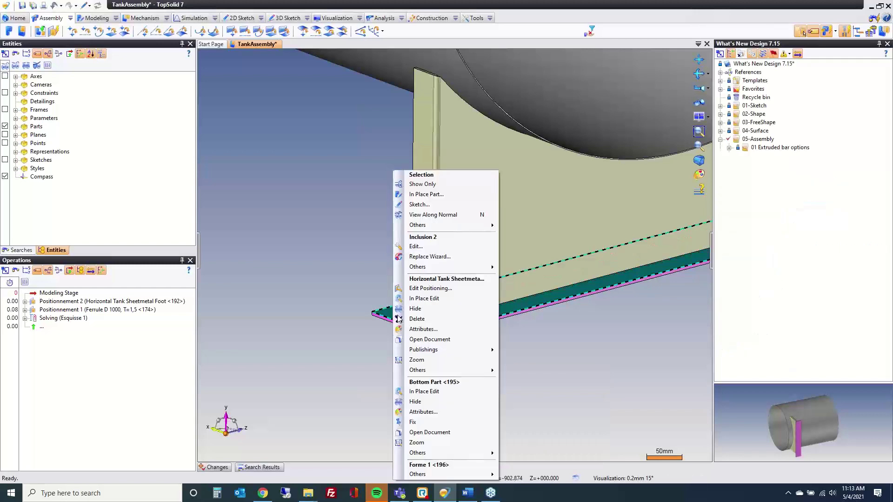
{"action": "mouse_move", "coordinate": [440, 370]}
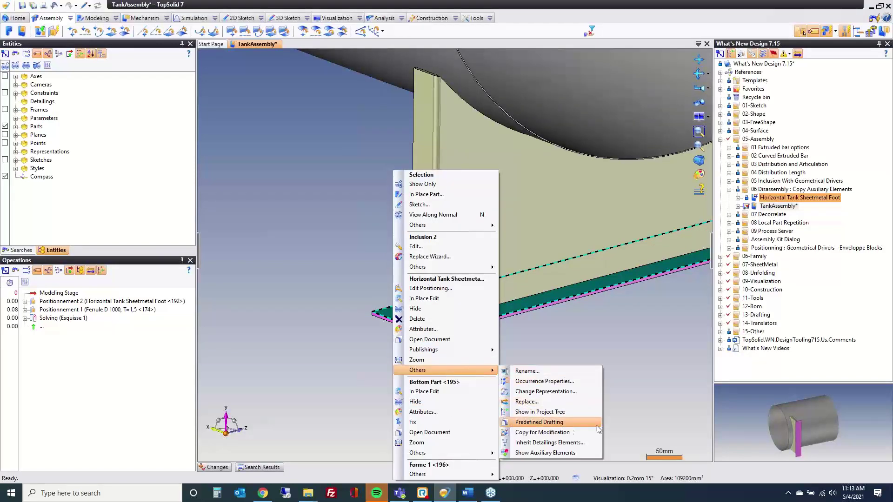
{"action": "left_click", "coordinate": [581, 454]}
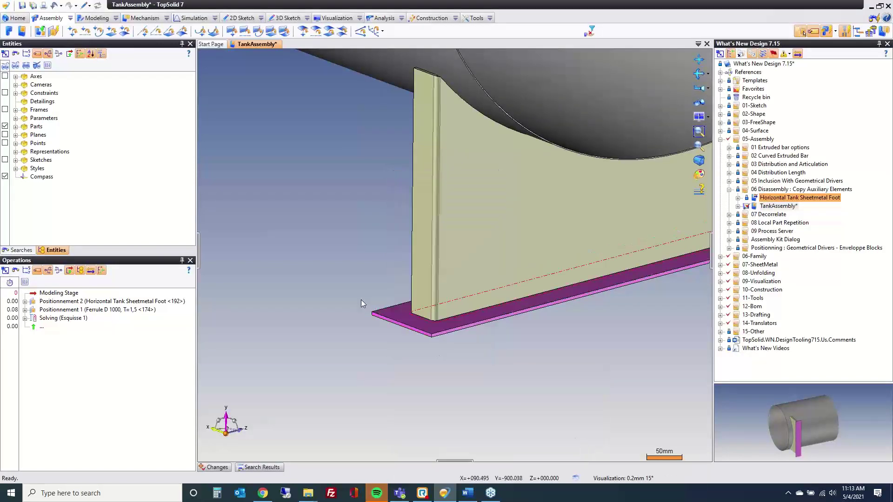
{"action": "right_click", "coordinate": [390, 313]}
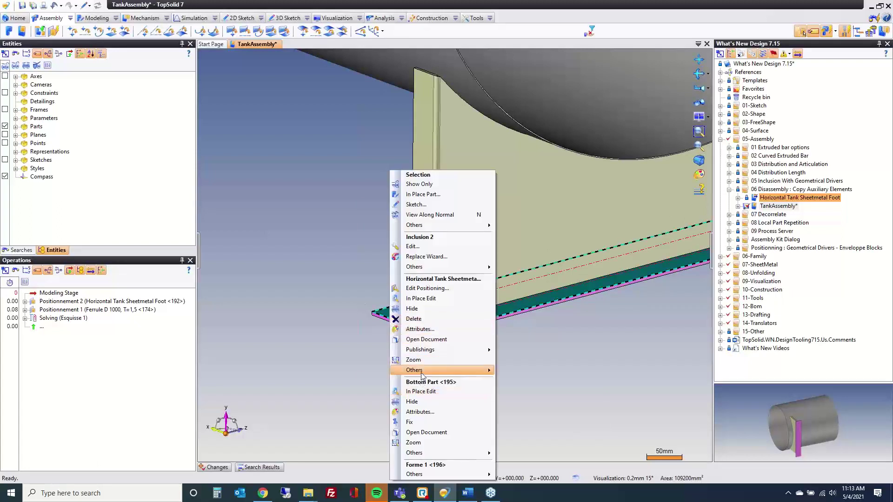
{"action": "mouse_move", "coordinate": [422, 372]}
{"action": "left_click", "coordinate": [565, 435]}
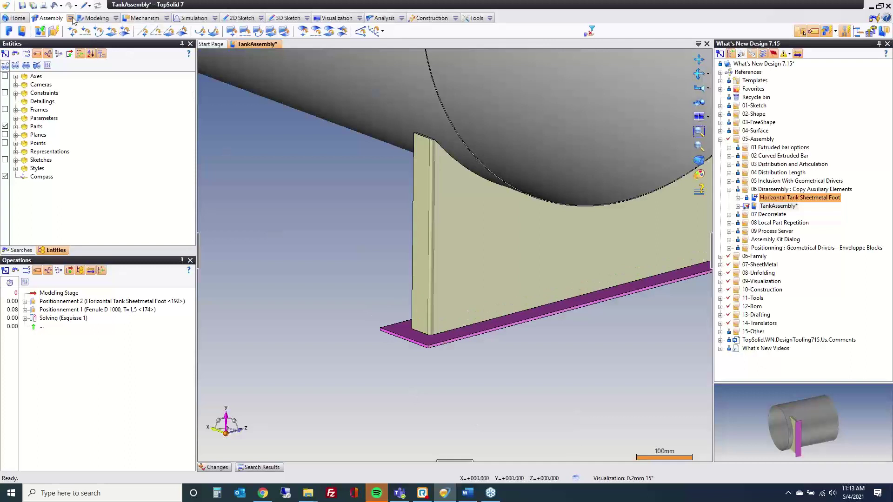
- Disassemble the Horizontal Tank Sheetmetal Foot with auxiliary elements copied, and check the Auxiliaries entities
{"action": "left_click", "coordinate": [115, 17]}
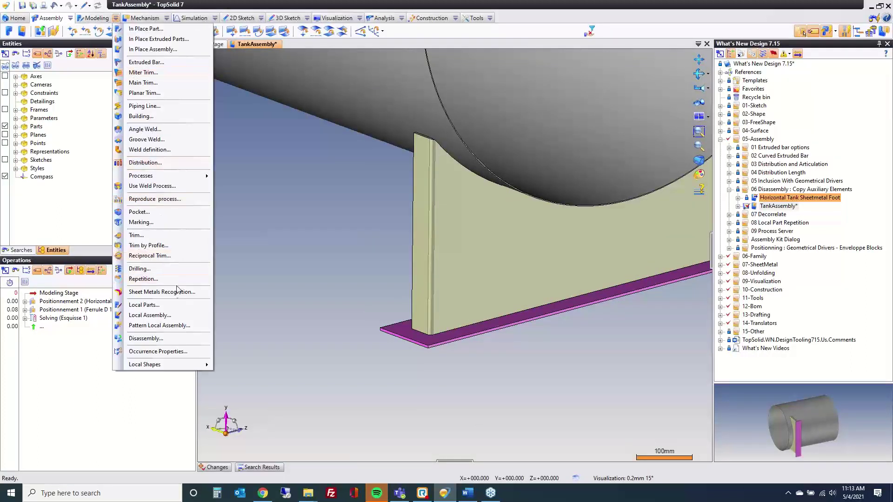
{"action": "left_click", "coordinate": [145, 338]}
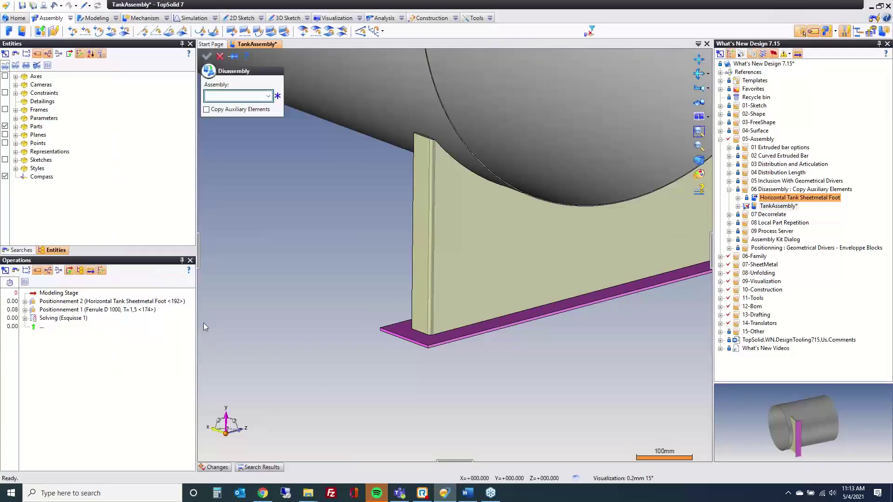
{"action": "left_click", "coordinate": [431, 323]}
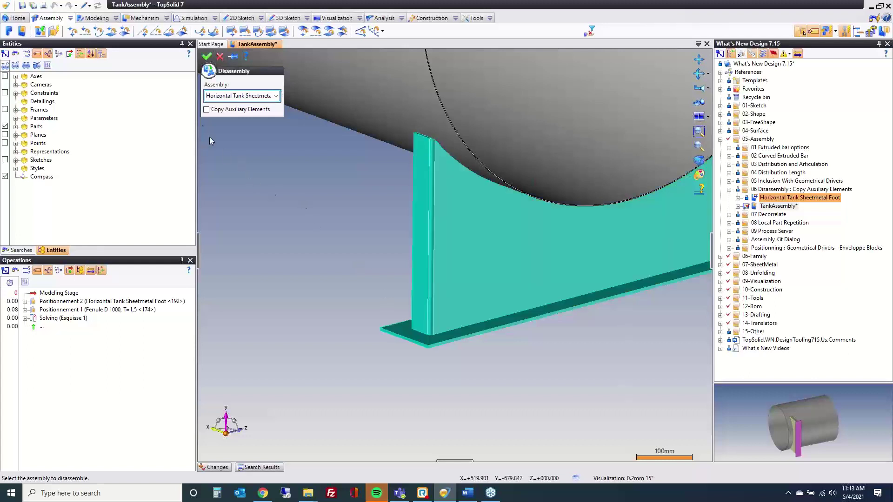
{"action": "left_click", "coordinate": [229, 111]}
{"action": "key", "text": "Return"}
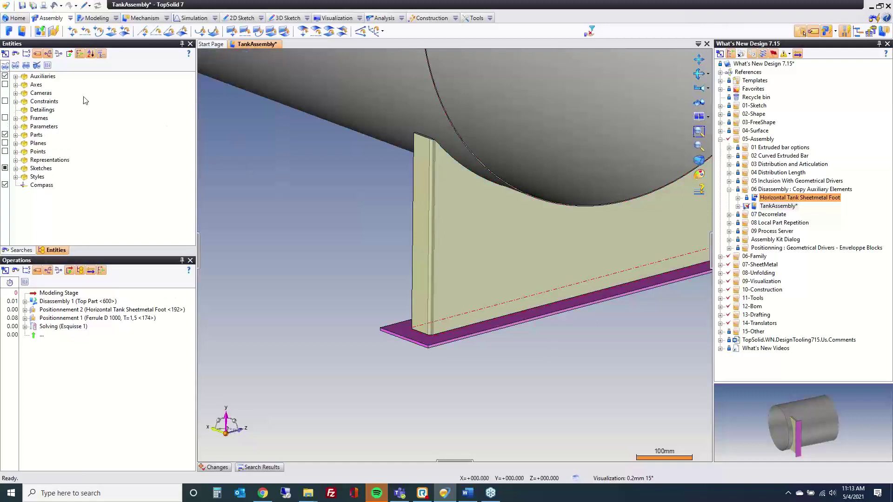
{"action": "double_click", "coordinate": [43, 76]}
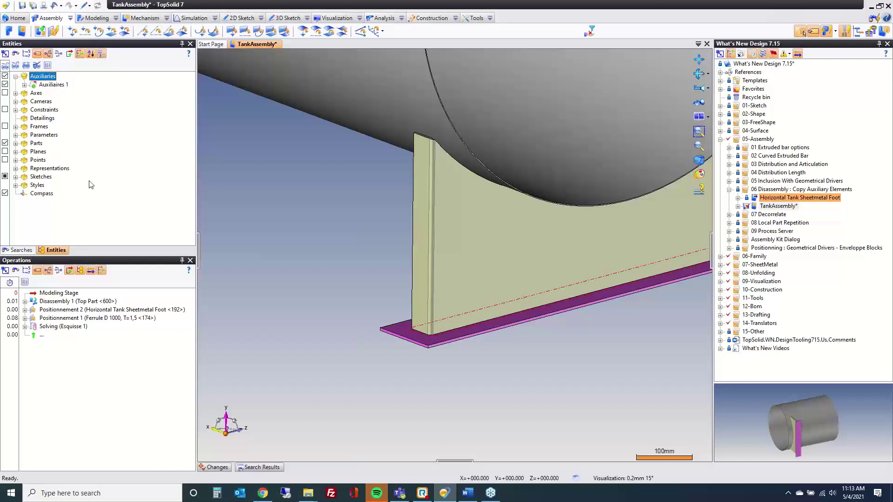
- Reopen Disassembly 1 for editing and toggle Copy Auxiliary Elements
{"action": "left_click", "coordinate": [59, 303]}
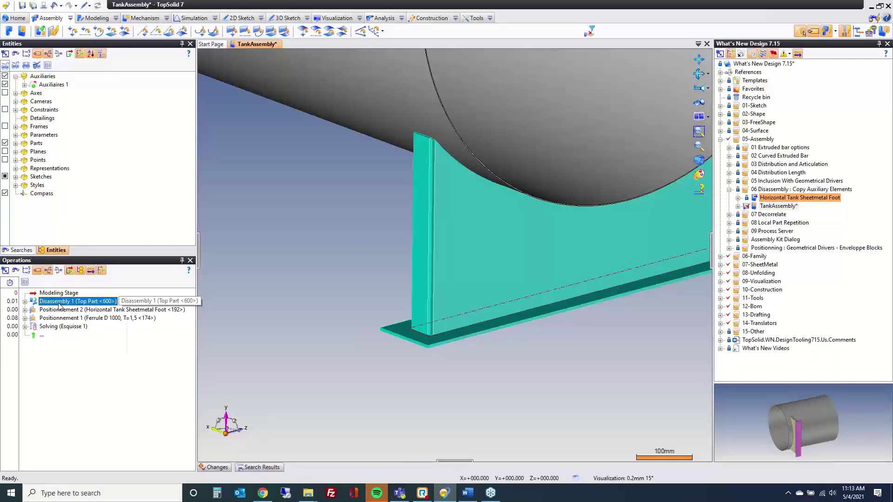
{"action": "right_click", "coordinate": [59, 306]}
{"action": "left_click", "coordinate": [82, 323]}
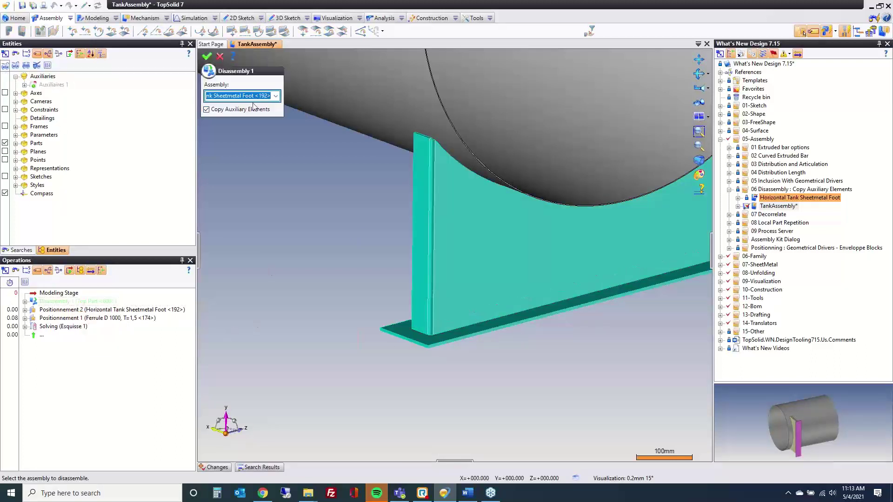
{"action": "left_click", "coordinate": [221, 110]}
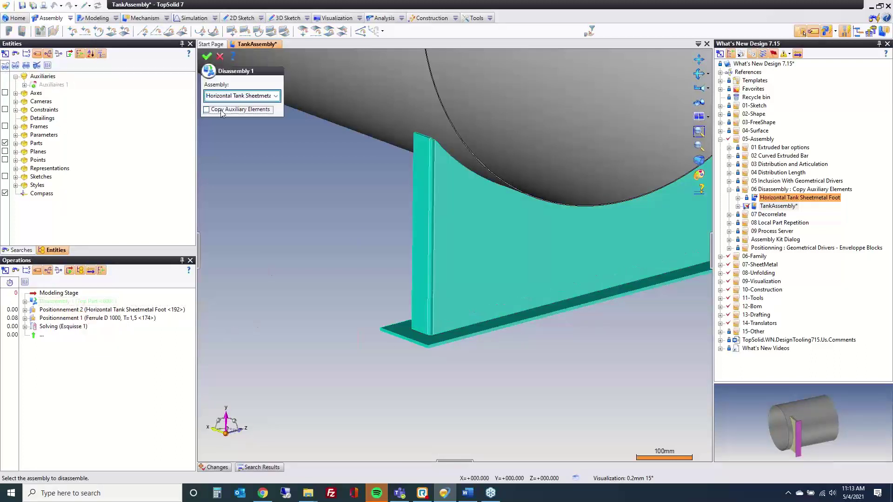
- Validate Disassembly 1 of the foot and close the TankAssembly document
{"action": "left_click", "coordinate": [208, 56]}
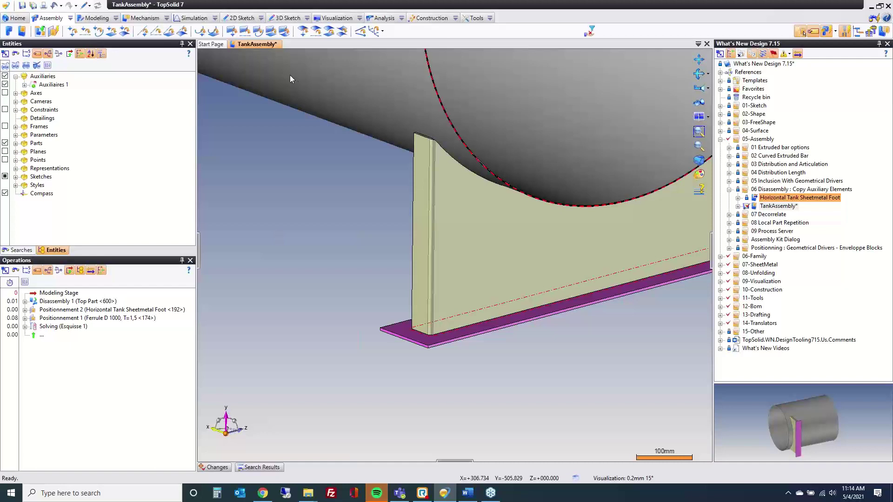
{"action": "middle_click", "coordinate": [263, 44]}
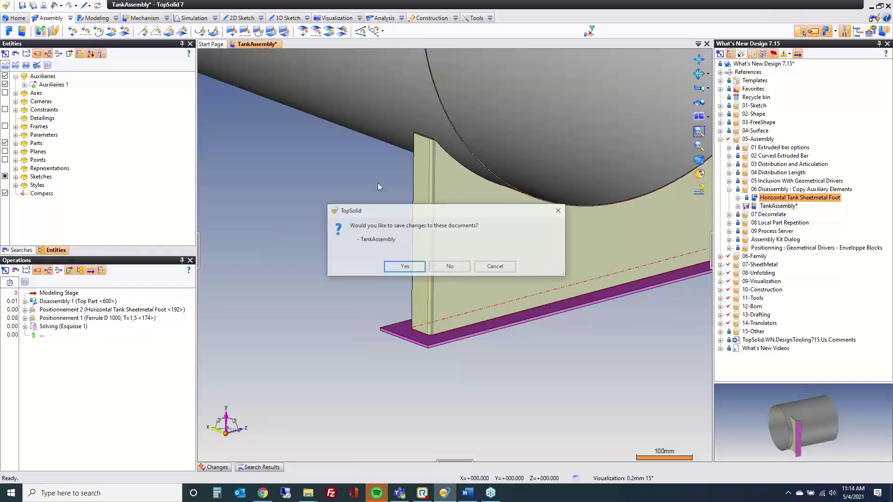
- Close the tank assembly, then open Conveyor from 07 Decorrelate, centred and zoomed on the yellow bar
{"action": "left_click", "coordinate": [450, 266]}
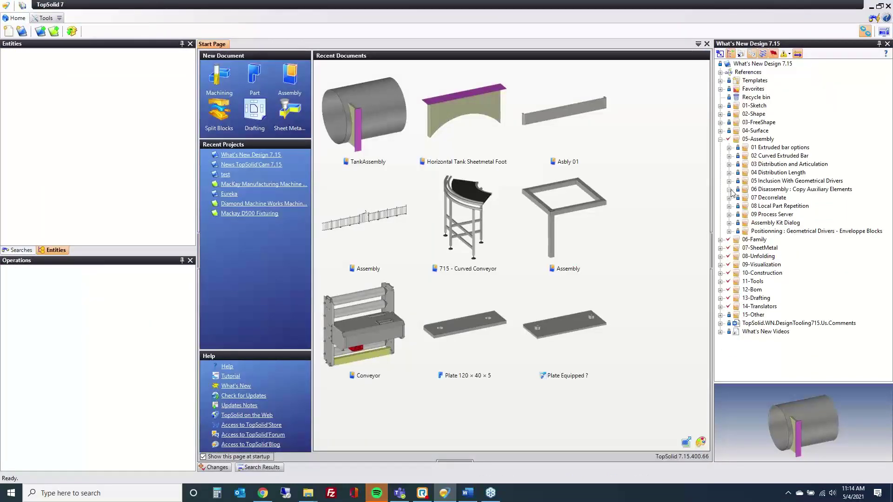
{"action": "left_click", "coordinate": [729, 189]}
{"action": "left_click", "coordinate": [728, 197]}
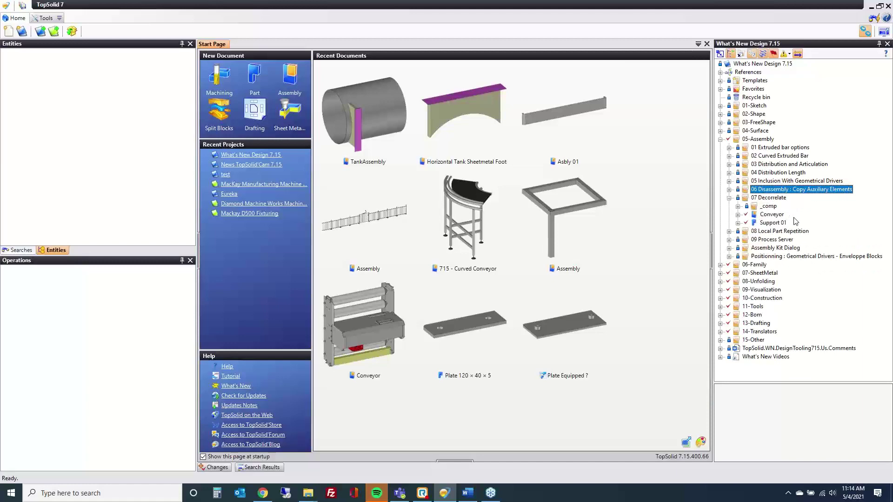
{"action": "double_click", "coordinate": [771, 215]}
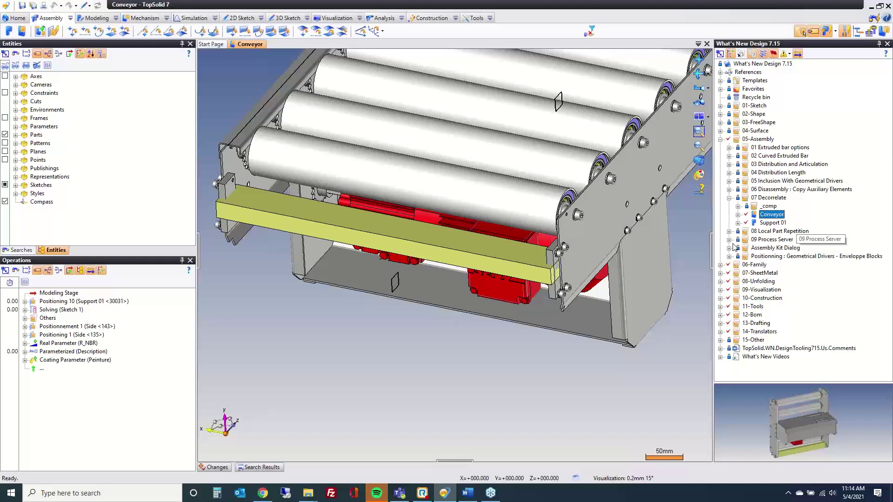
{"action": "middle_click_drag", "start_coordinate": [248, 285], "coordinate": [273, 308]}
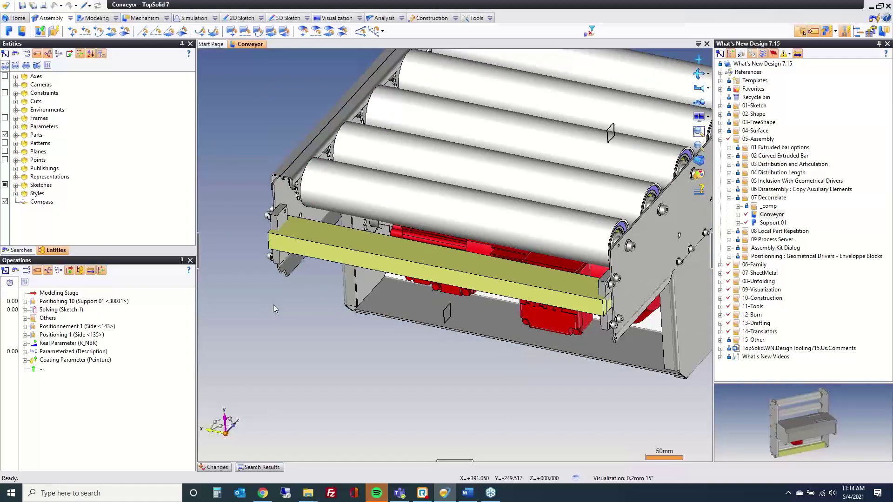
{"action": "scroll", "coordinate": [278, 241], "scroll_direction": "up", "scroll_amount": 5}
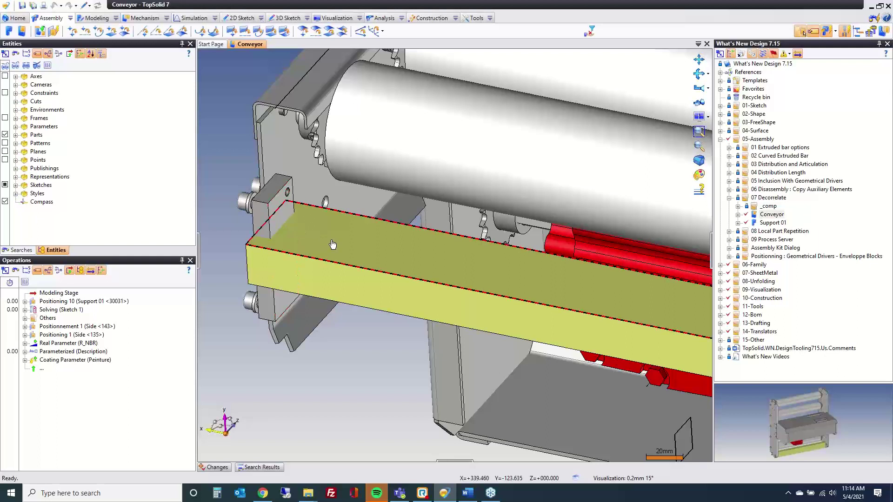
- Create an Assembly Neighborhood for Support 01 with both Junction Plates, accepting its synchronization with Conveyor
{"action": "left_click", "coordinate": [69, 18]}
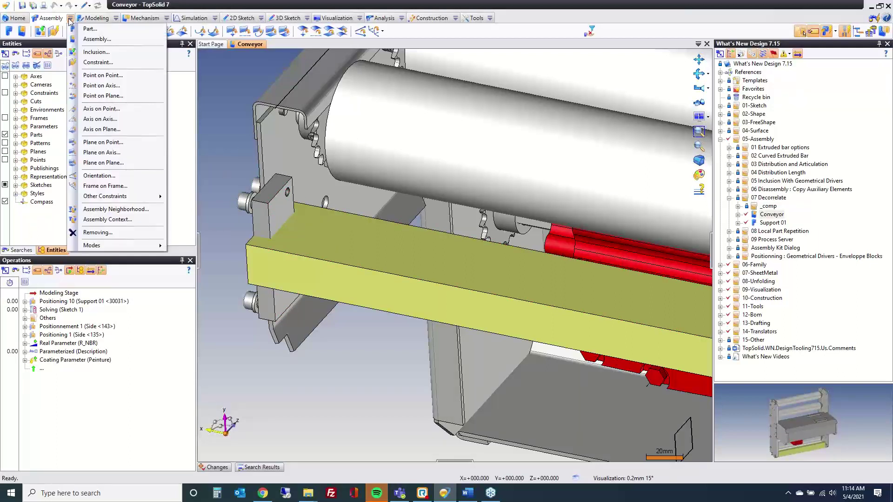
{"action": "left_click", "coordinate": [115, 209]}
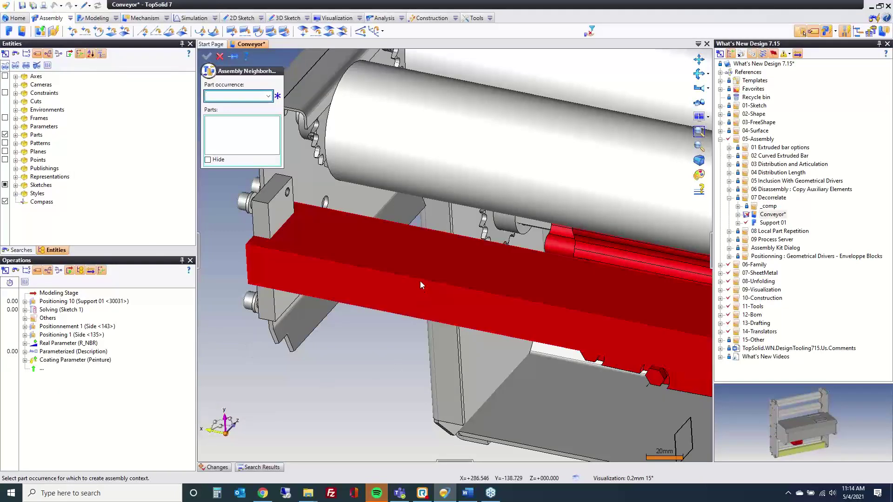
{"action": "left_click", "coordinate": [420, 281]}
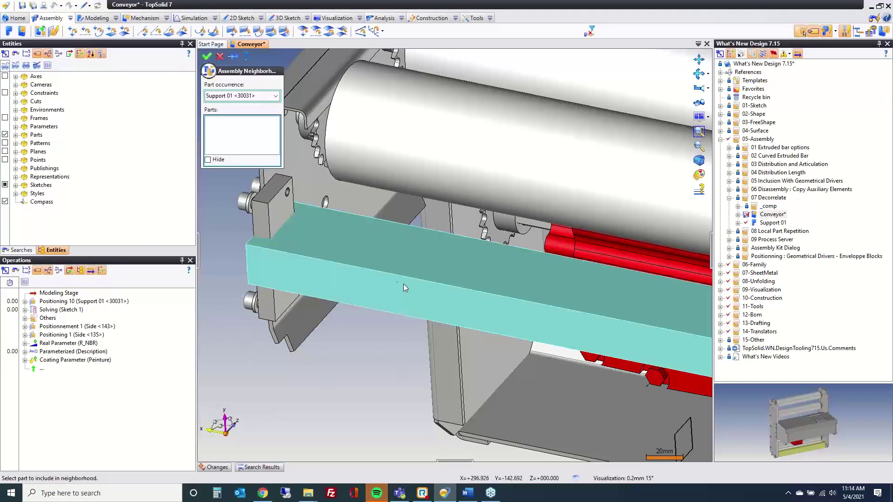
{"action": "left_click", "coordinate": [261, 207]}
{"action": "scroll", "coordinate": [224, 245], "scroll_direction": "down", "scroll_amount": 4}
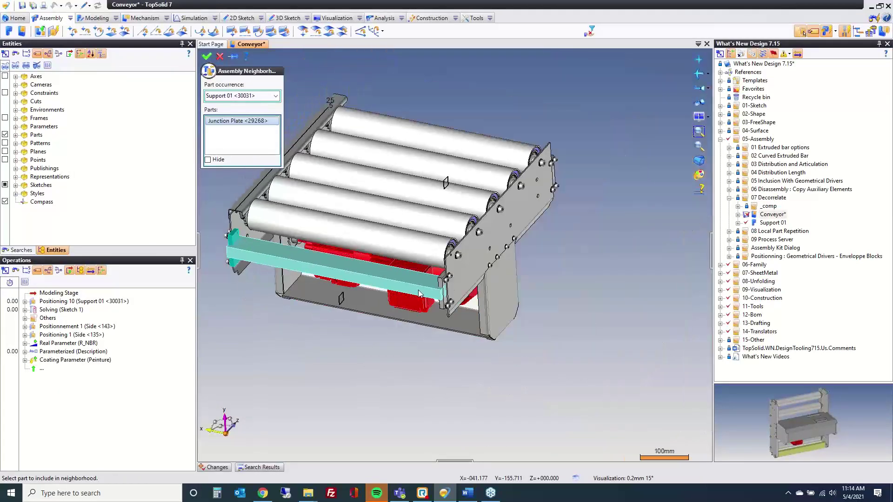
{"action": "scroll", "coordinate": [514, 295], "scroll_direction": "up", "scroll_amount": 3}
{"action": "left_click", "coordinate": [466, 288]}
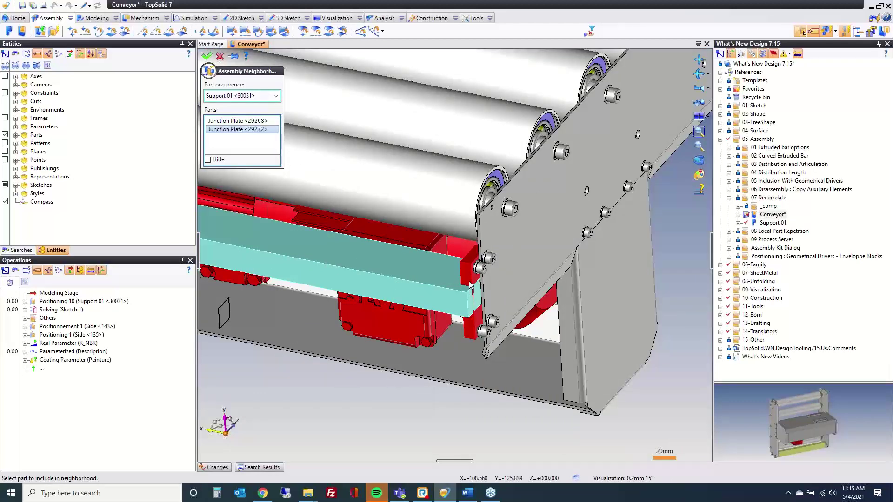
{"action": "left_click", "coordinate": [206, 55]}
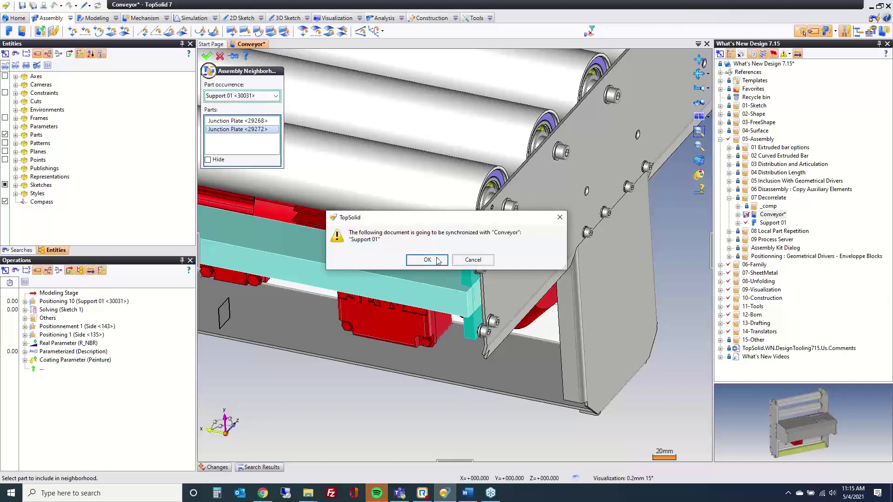
{"action": "left_click", "coordinate": [417, 260]}
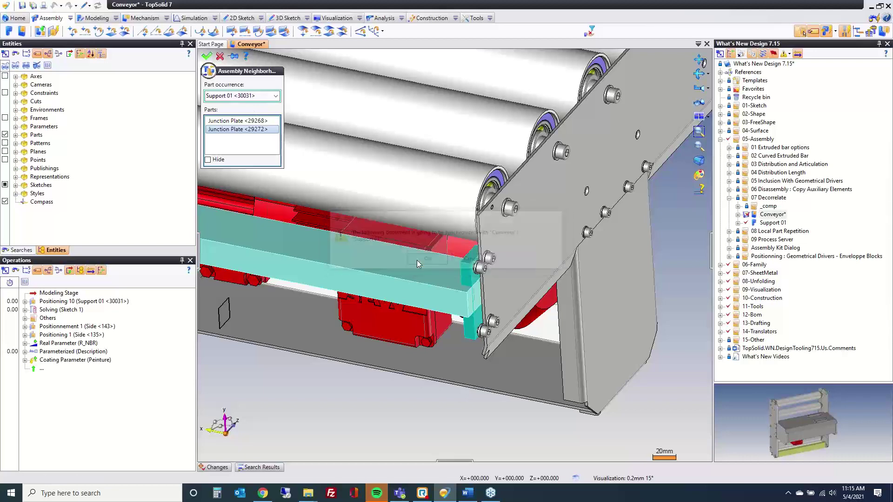
{"action": "middle_click_drag", "start_coordinate": [353, 258], "coordinate": [414, 310]}
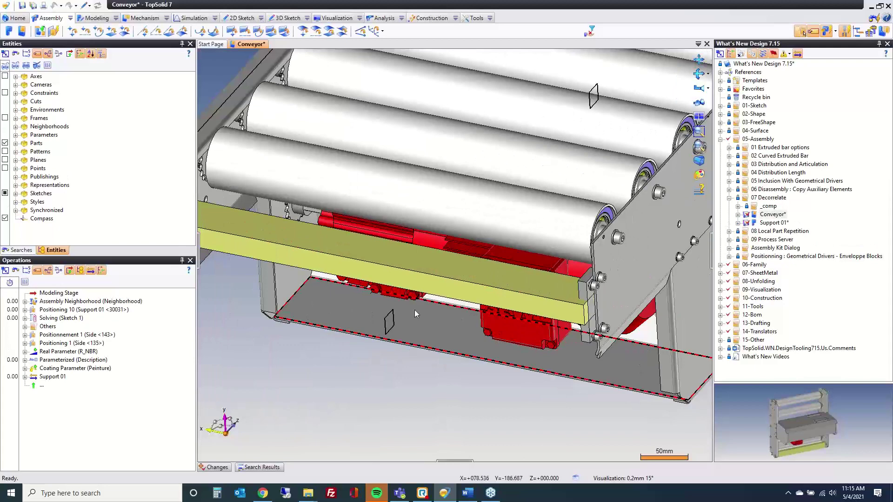
- Open Support 01 in its own document and inspect its neighborhood plate blocks
{"action": "right_click", "coordinate": [372, 273]}
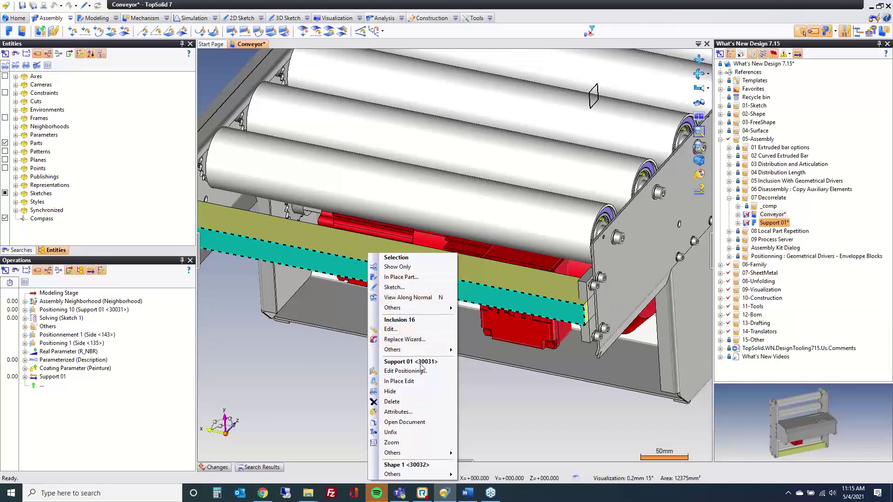
{"action": "left_click", "coordinate": [417, 423]}
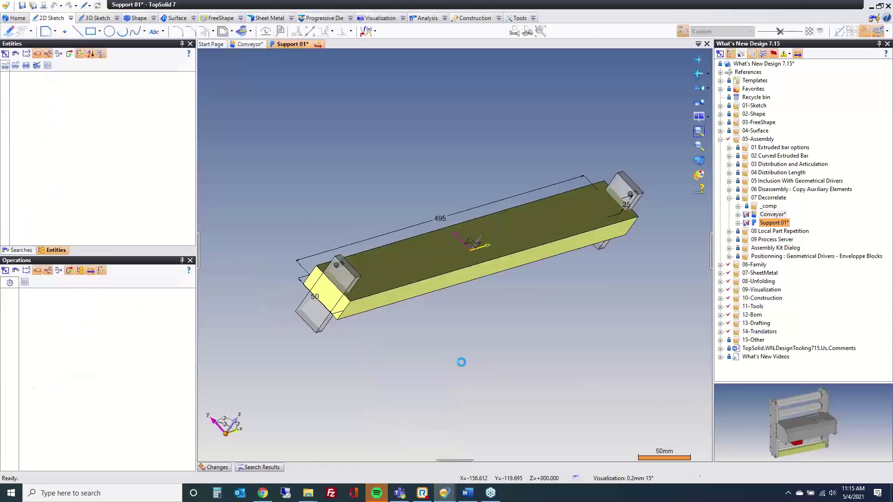
{"action": "middle_click_drag", "start_coordinate": [442, 361], "coordinate": [437, 325]}
{"action": "left_click", "coordinate": [42, 101]}
{"action": "left_click", "coordinate": [5, 102]}
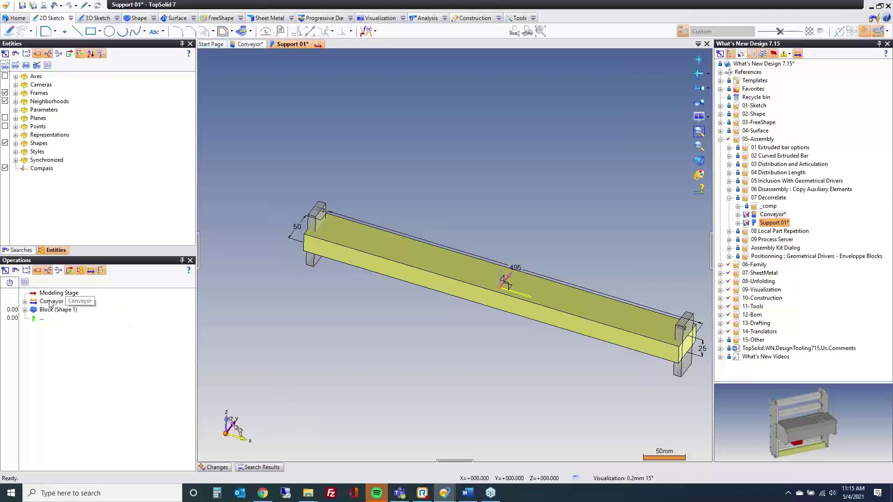
- Trim the Support 01 bar against the left end block (Trim 1)
{"action": "left_click", "coordinate": [138, 18]}
{"action": "left_click", "coordinate": [148, 31]}
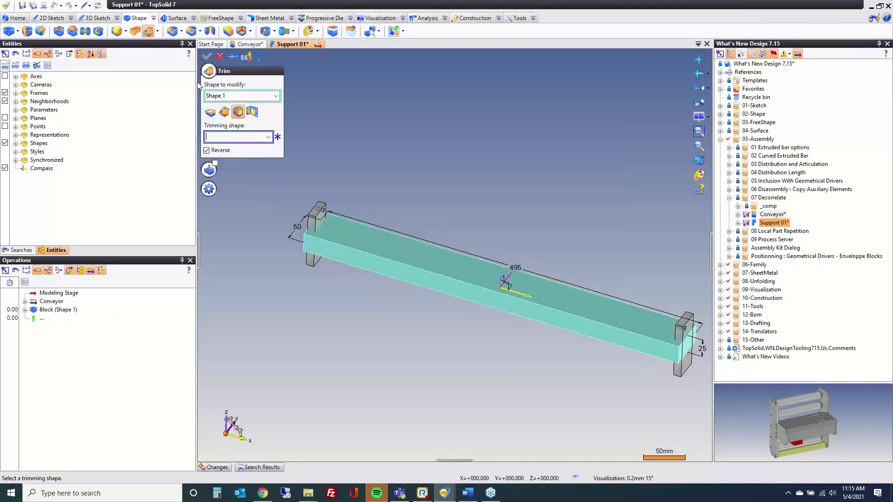
{"action": "left_click", "coordinate": [318, 223]}
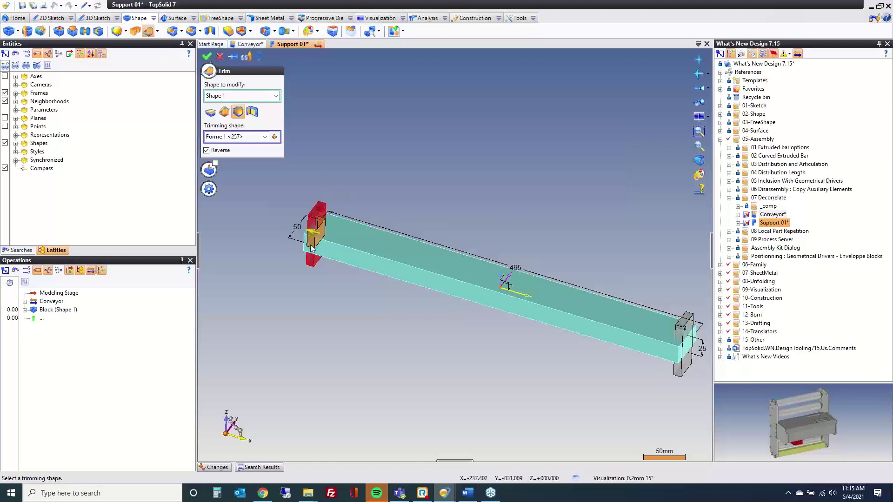
{"action": "right_click", "coordinate": [393, 140]}
{"action": "key", "text": "Escape"}
{"action": "right_click", "coordinate": [416, 120]}
{"action": "left_click", "coordinate": [417, 120]}
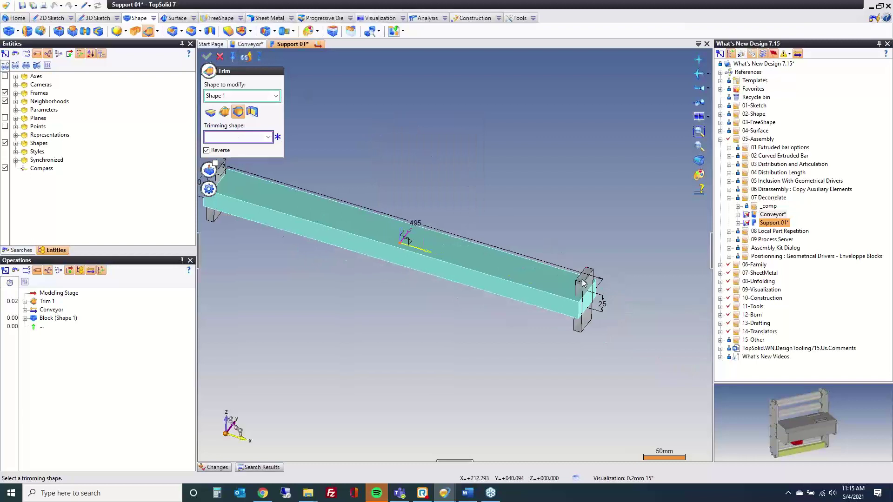
- Trim the bar against the right end block (Trim 2), then save the part and conveyor
{"action": "left_click", "coordinate": [583, 298]}
{"action": "right_click", "coordinate": [542, 202]}
{"action": "left_click", "coordinate": [556, 207]}
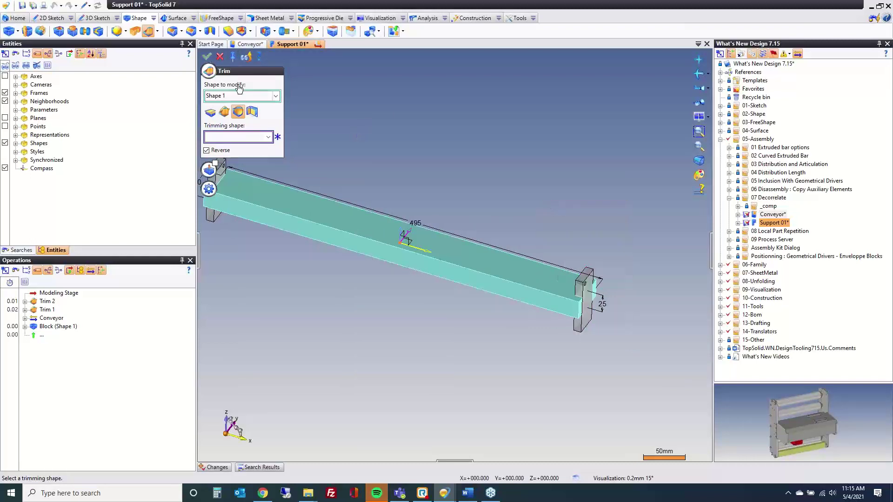
{"action": "left_click", "coordinate": [220, 56]}
{"action": "key", "text": "ctrl+s"}
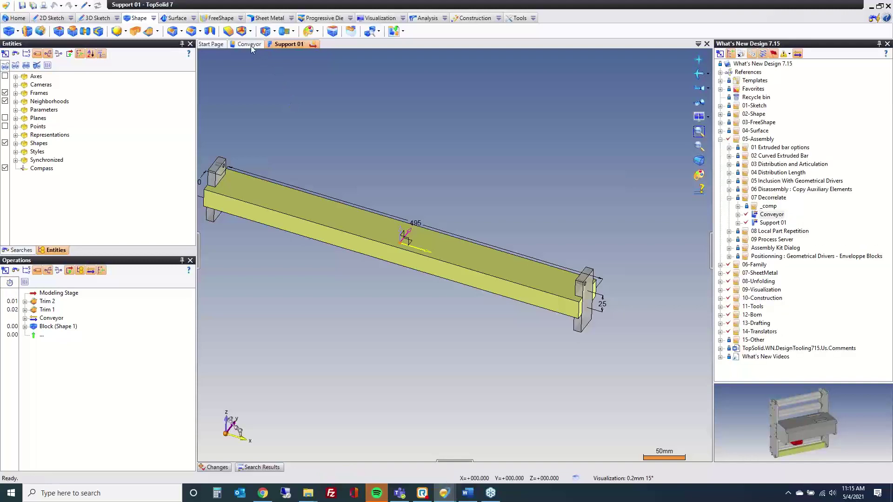
- In the Conveyor, locate the synchronized Support 01 entry and bring up its actions
{"action": "left_click", "coordinate": [250, 46]}
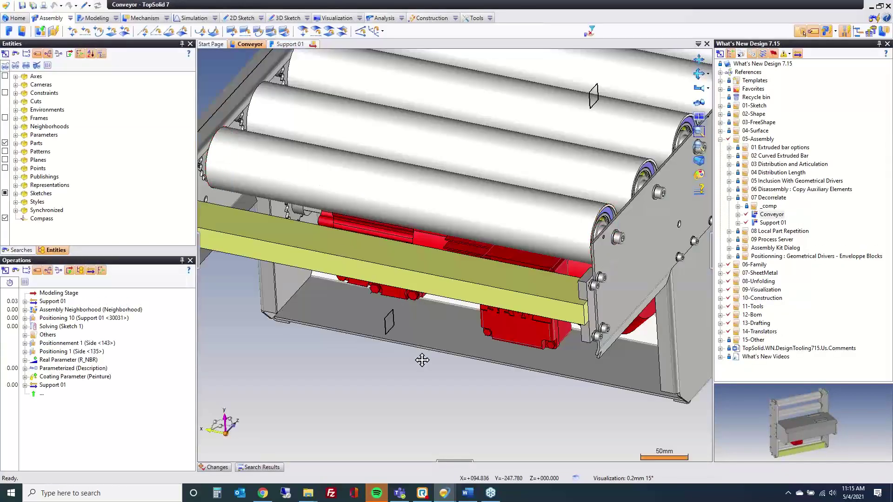
{"action": "scroll", "coordinate": [552, 371], "scroll_direction": "up", "scroll_amount": 10}
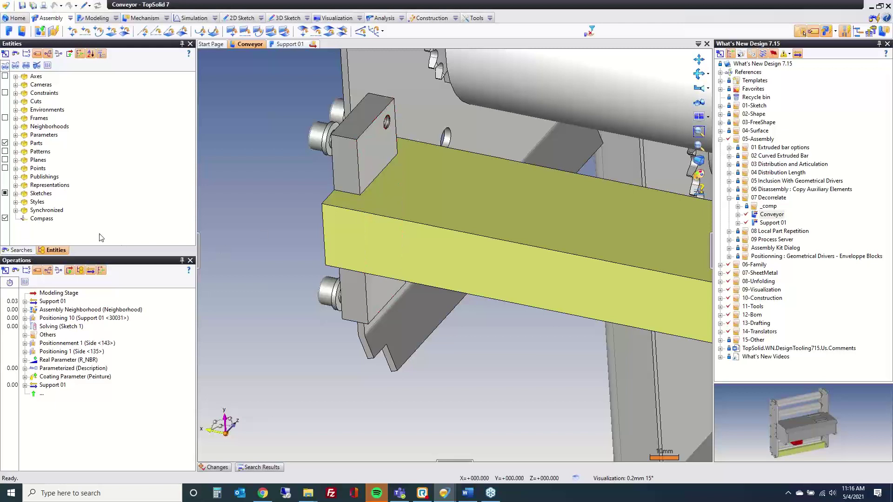
{"action": "left_click", "coordinate": [16, 211]}
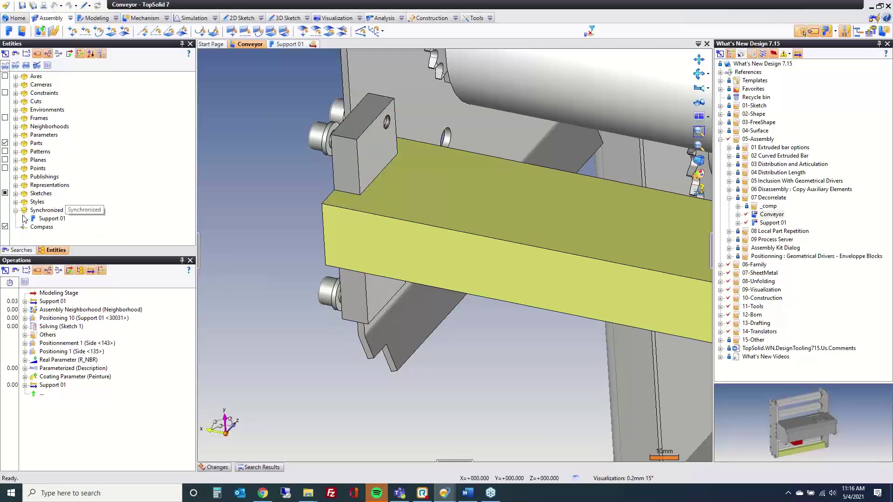
{"action": "left_click", "coordinate": [50, 219]}
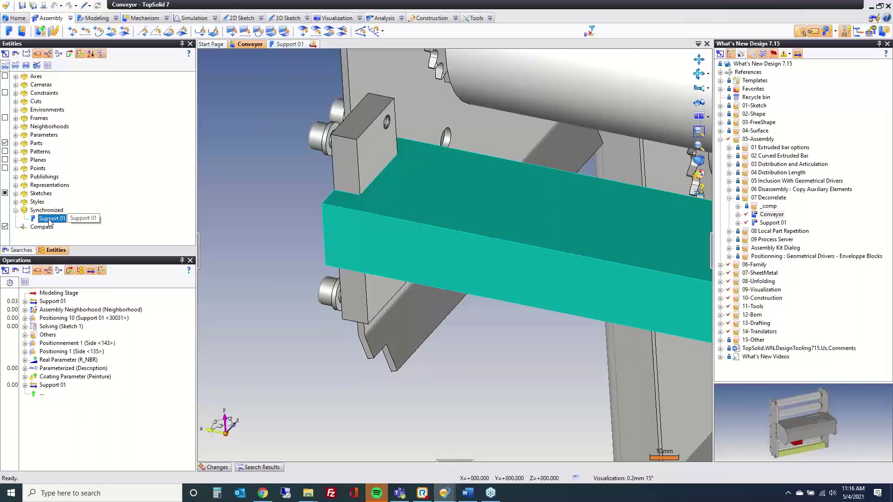
{"action": "right_click", "coordinate": [51, 221]}
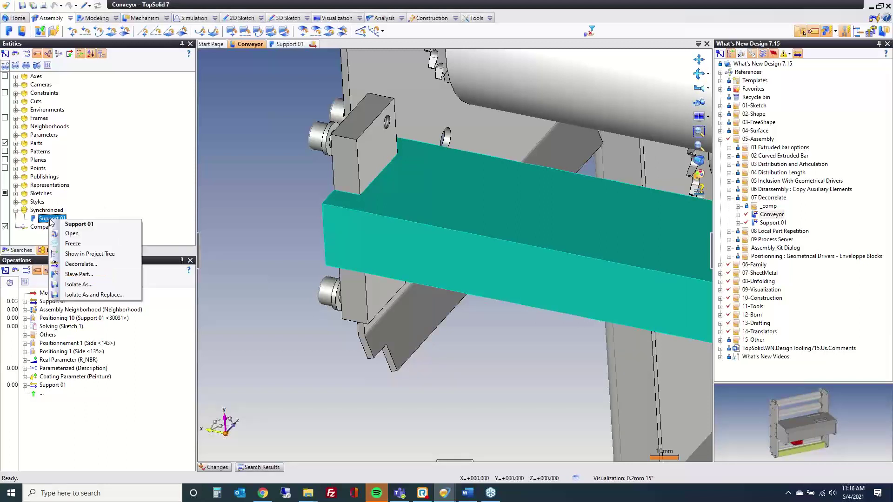
{"action": "left_click", "coordinate": [108, 264]}
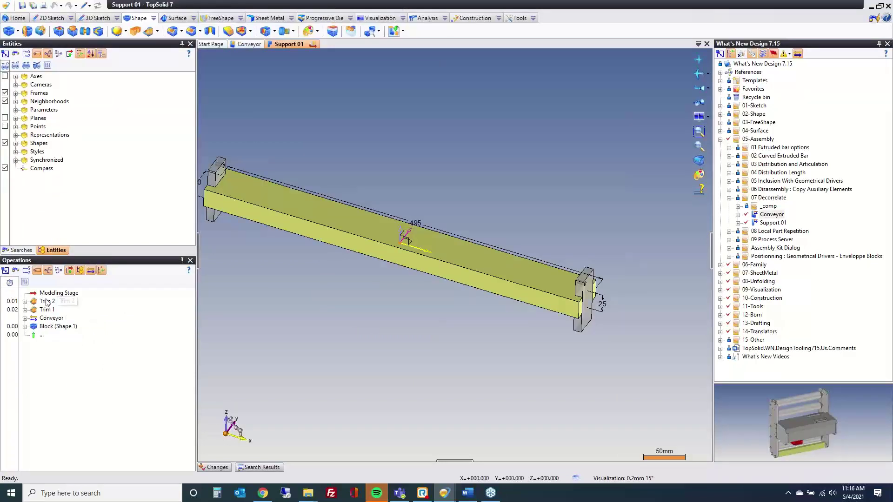
{"action": "left_click", "coordinate": [247, 45]}
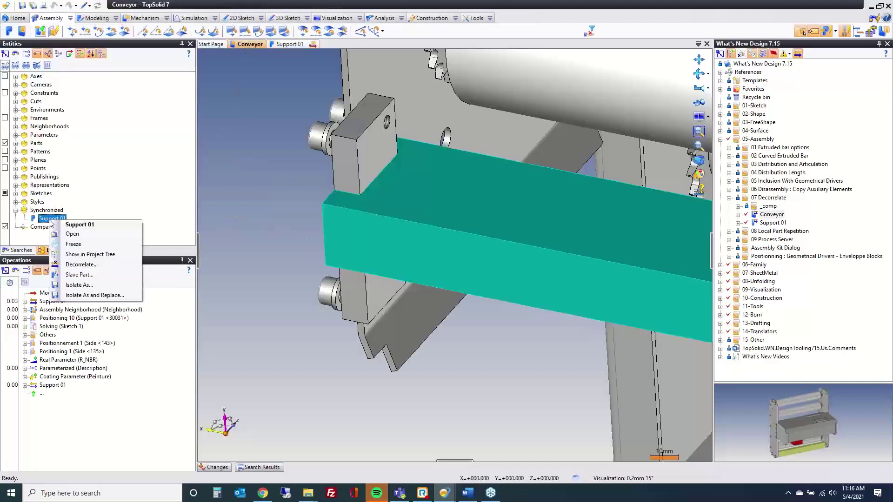
- Decorrelate Support 01 from the Conveyor assembly
{"action": "left_click", "coordinate": [77, 264]}
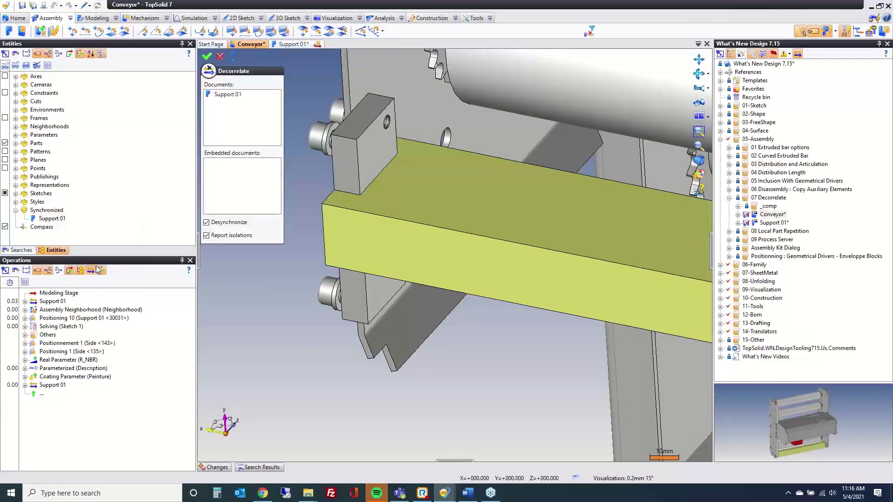
{"action": "left_click", "coordinate": [208, 58]}
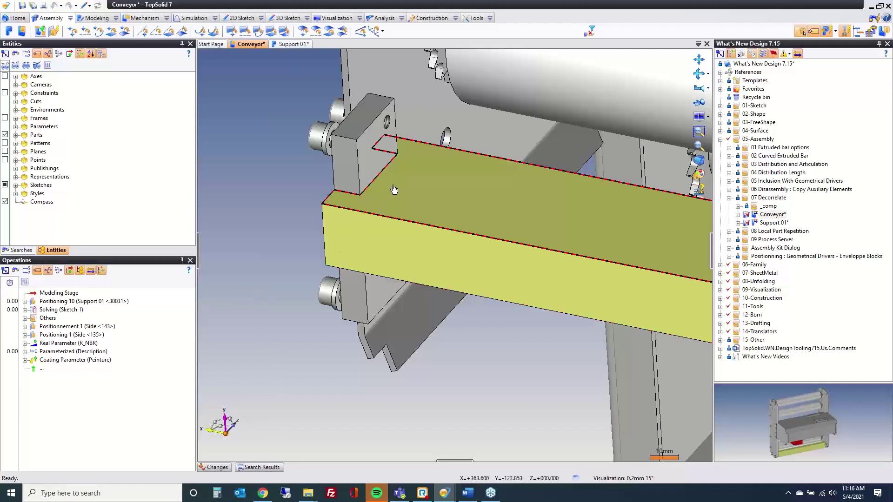
- Open the Support 01 bar in its own tab and reopen Trim 2, zoomed on the trimmed end
{"action": "double_click", "coordinate": [374, 188]}
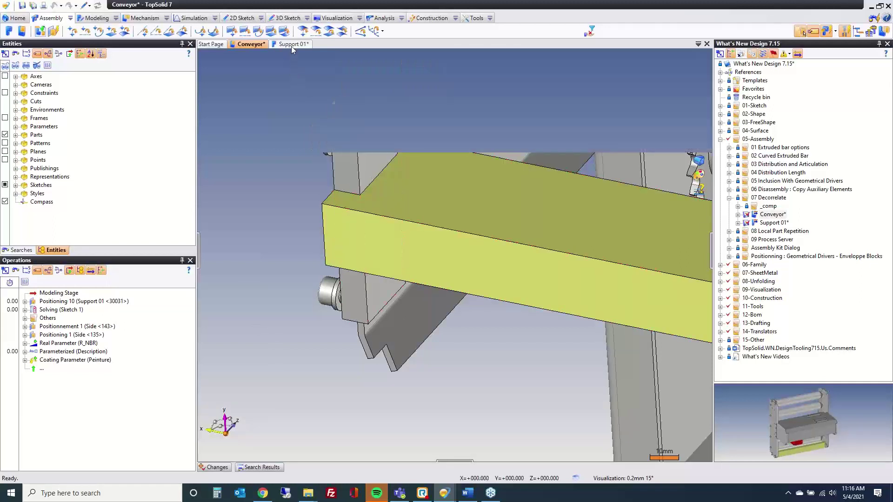
{"action": "middle_click_drag", "start_coordinate": [307, 197], "coordinate": [368, 269]}
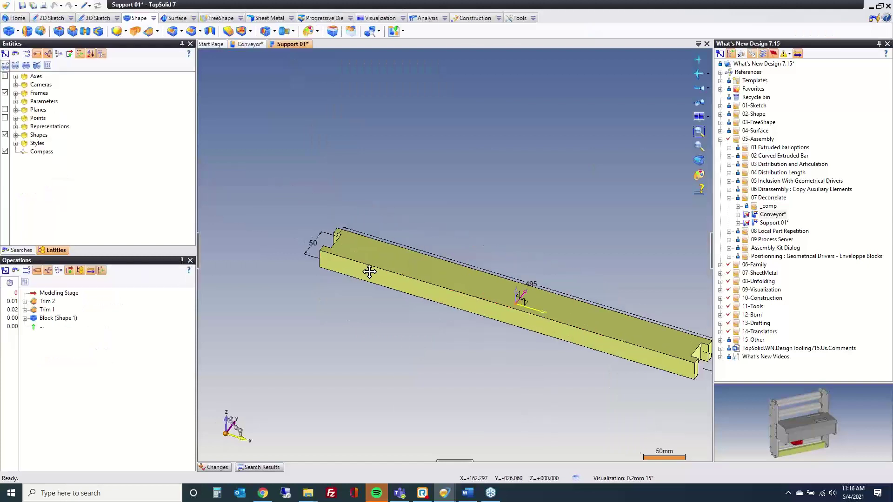
{"action": "double_click", "coordinate": [46, 302]}
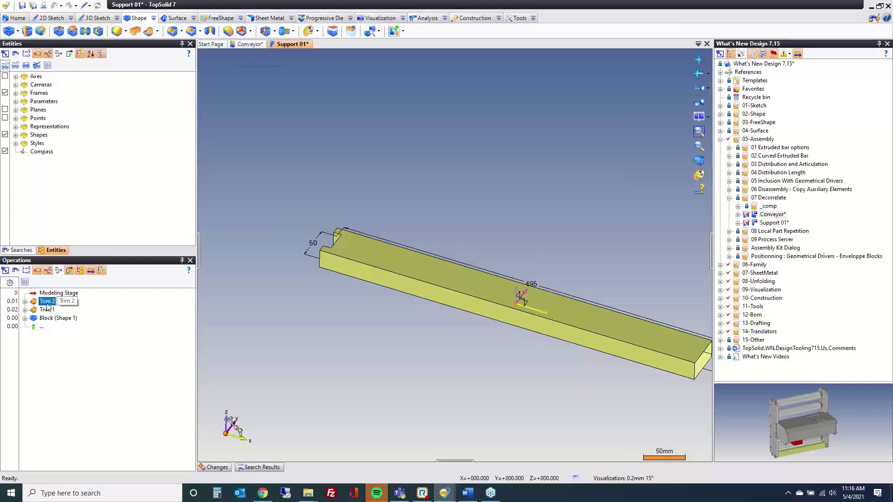
{"action": "middle_click_drag", "start_coordinate": [473, 397], "coordinate": [347, 377]}
{"action": "scroll", "coordinate": [580, 364], "scroll_direction": "up", "scroll_amount": 4}
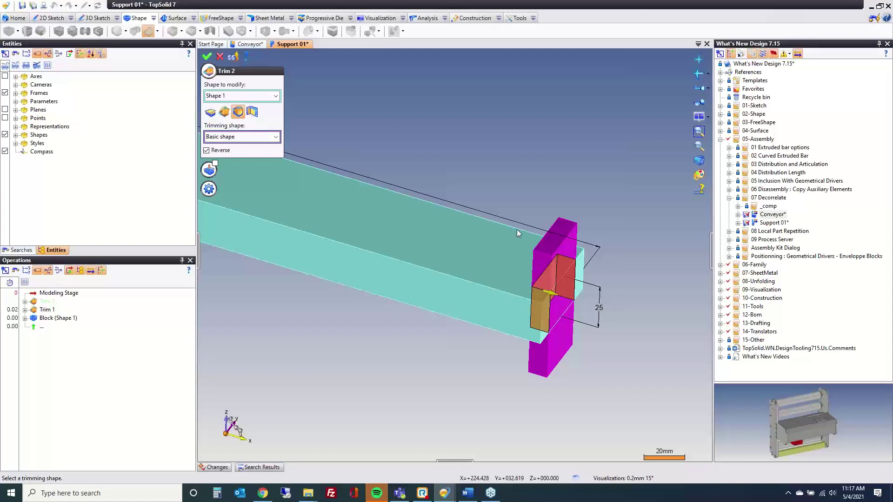
- Reapply Trim 2 using the magenta block as the trimming shape
{"action": "left_click", "coordinate": [547, 251]}
{"action": "key", "text": "Return"}
{"action": "scroll", "coordinate": [621, 252], "scroll_direction": "down", "scroll_amount": 3}
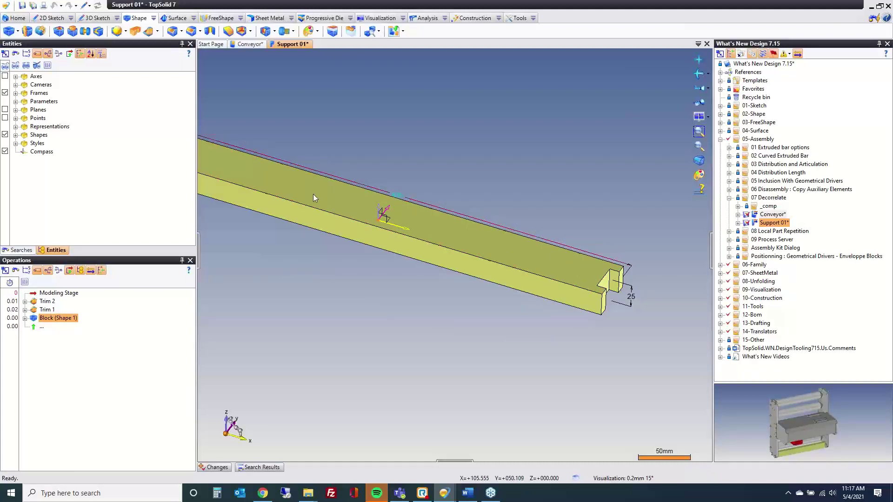
- Change the bar's 495 length dimension to 550
{"action": "double_click", "coordinate": [400, 196]}
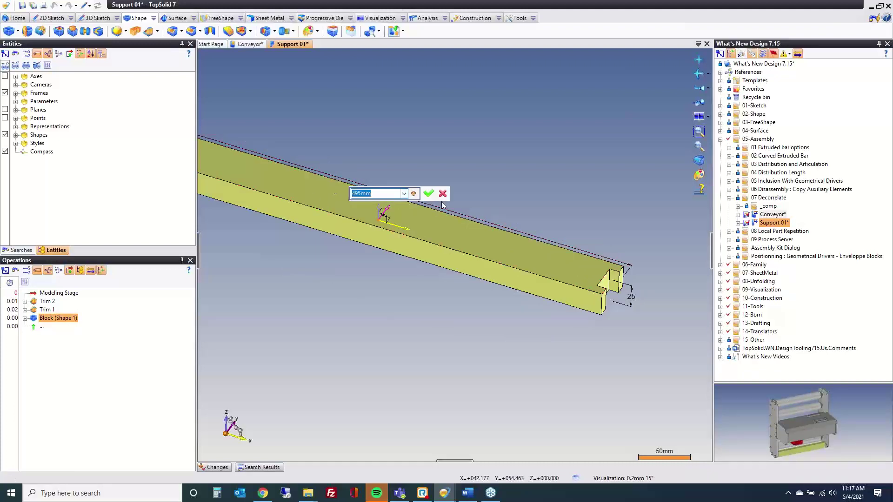
{"action": "type", "text": "550"}
{"action": "key", "text": "Return"}
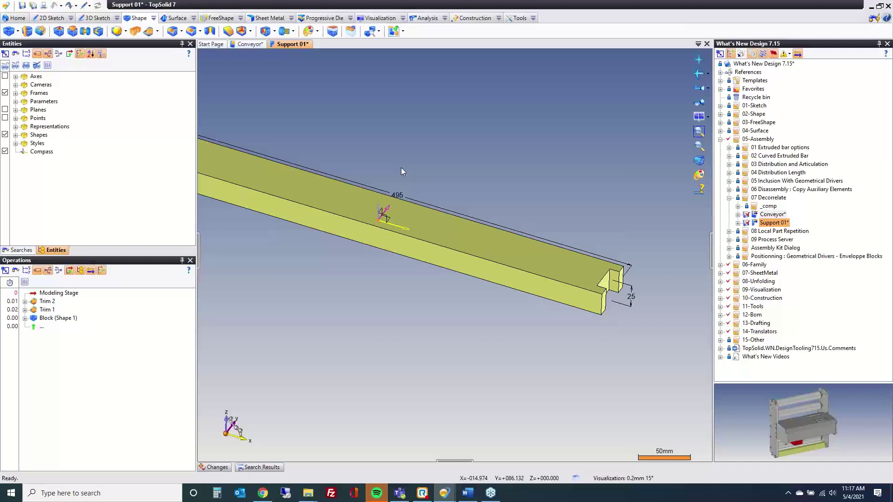
- Discard changes to Support 01 and Conveyor, then expand 09 Process Server to reveal Mold 7.14
{"action": "middle_click", "coordinate": [280, 44]}
{"action": "left_click", "coordinate": [451, 273]}
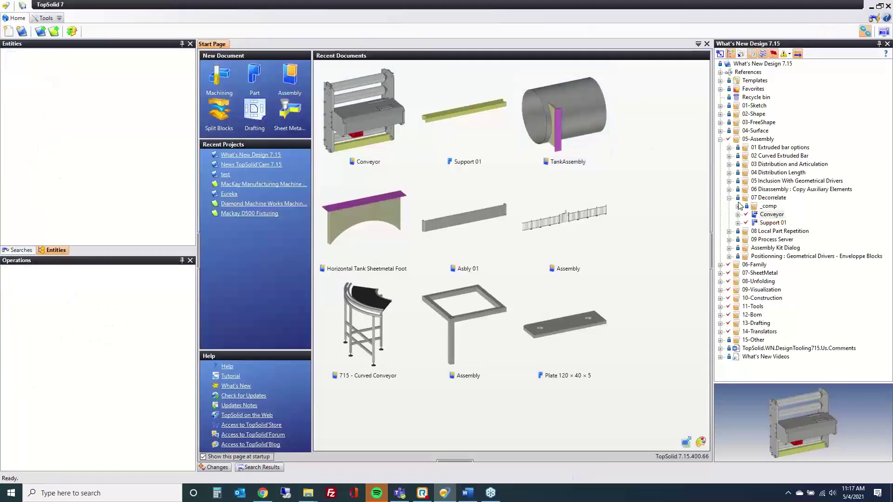
{"action": "left_click", "coordinate": [728, 198]}
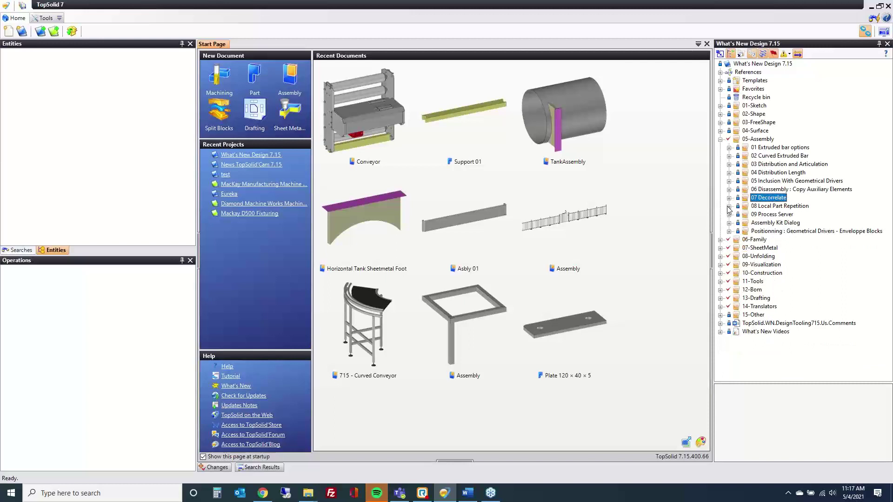
{"action": "left_click", "coordinate": [729, 206]}
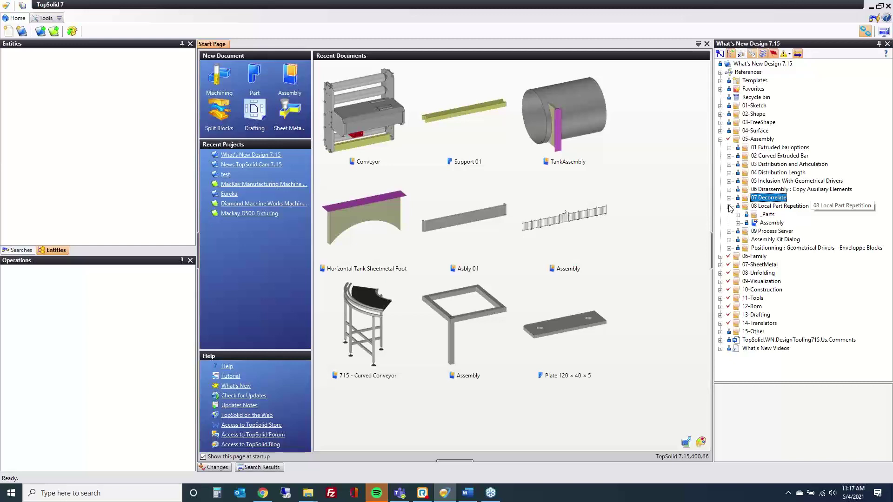
{"action": "left_click", "coordinate": [730, 207]}
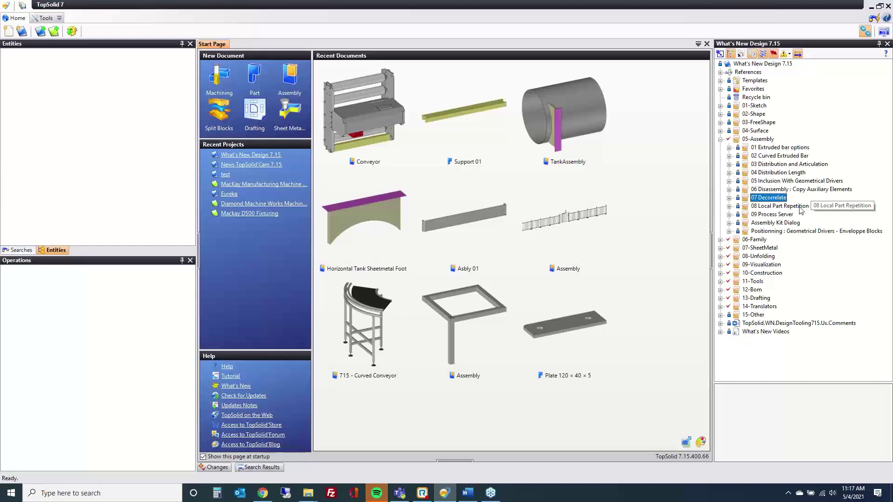
{"action": "left_click", "coordinate": [770, 215]}
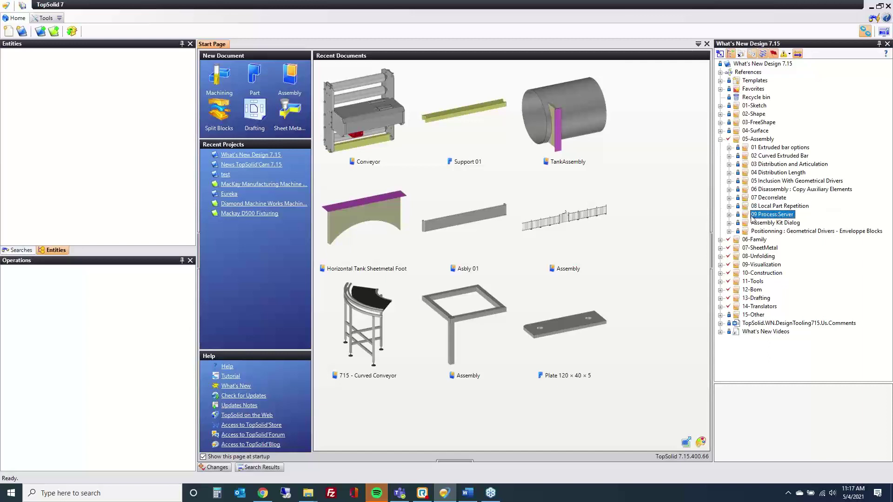
{"action": "left_click", "coordinate": [729, 215]}
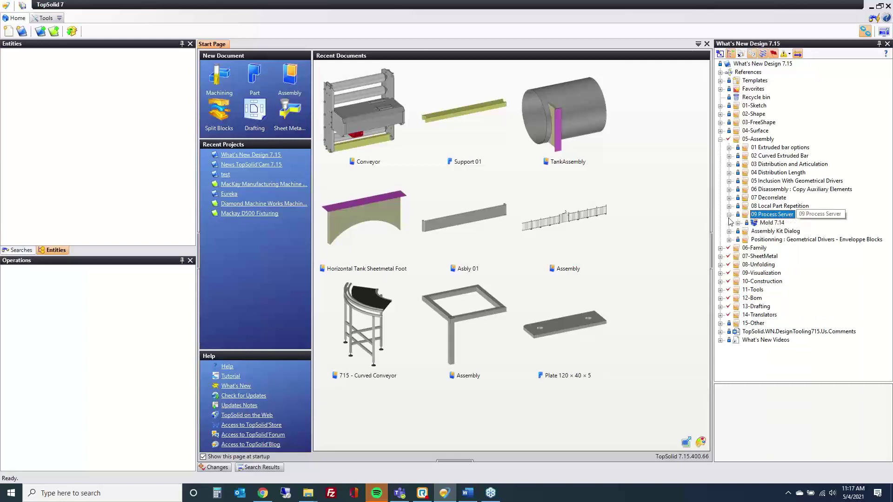
- Open the Mold 7.14 assembly and the design comments document at its Process server note
{"action": "left_click", "coordinate": [771, 224]}
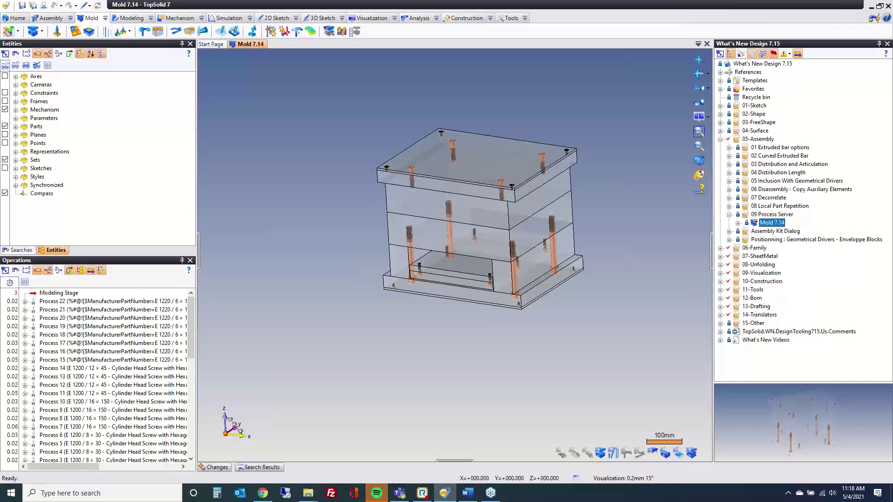
{"action": "left_click", "coordinate": [468, 493]}
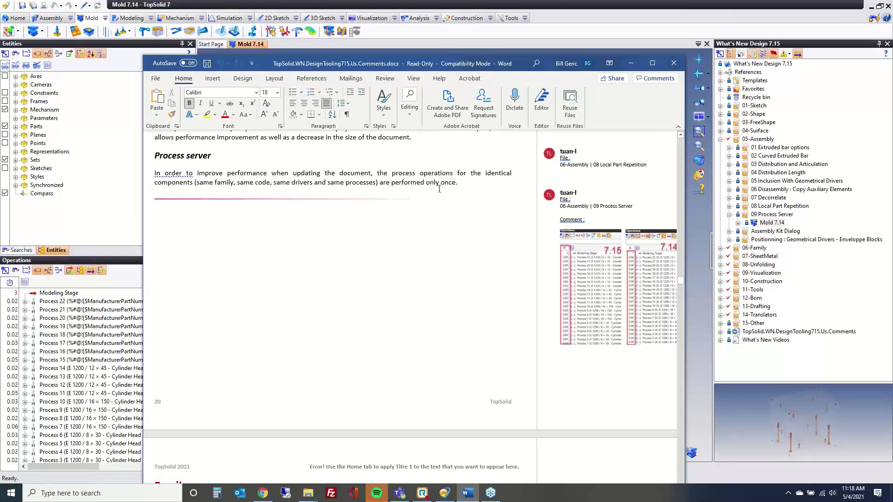
- Read the Process Server comment comparing 7.15 and 7.14 operations, then close Word
{"action": "left_click", "coordinate": [654, 258]}
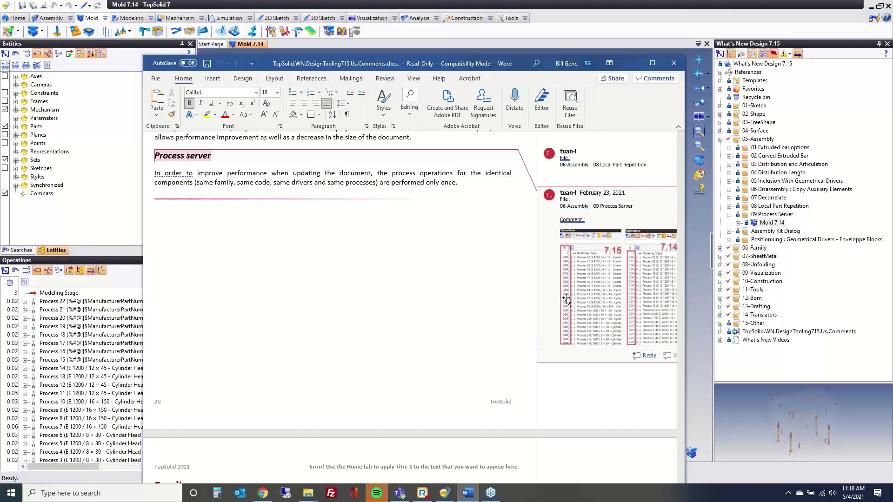
{"action": "left_click", "coordinate": [674, 63]}
- Close Mold 7.14 and open Assembly from 06-Family > 01 OptionnalDrivers
{"action": "key", "text": "ctrl+F4"}
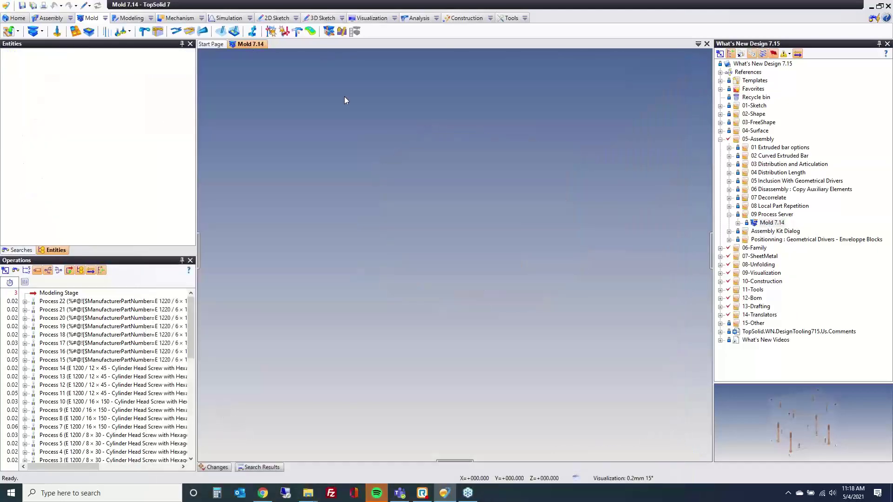
{"action": "left_click", "coordinate": [721, 140]}
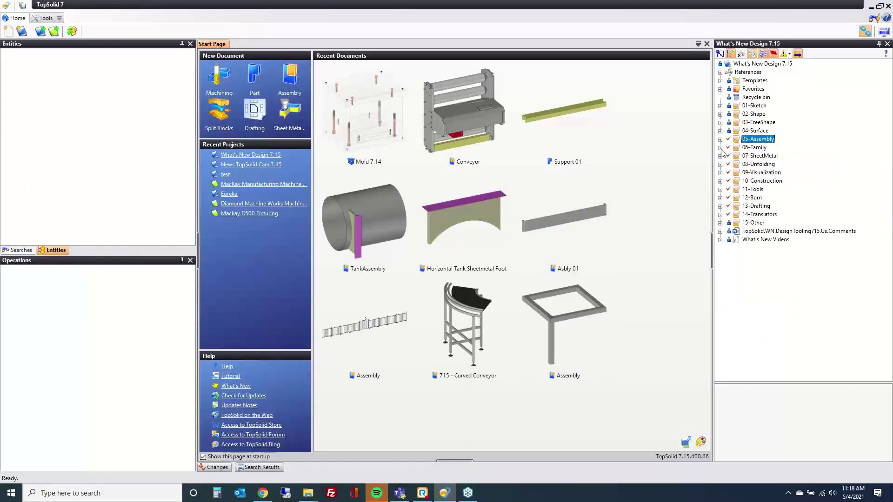
{"action": "left_click", "coordinate": [720, 148]}
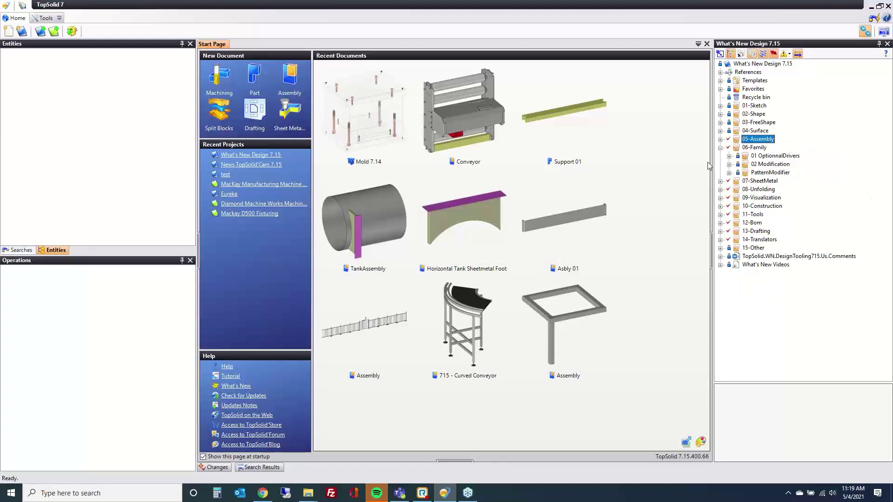
{"action": "left_click", "coordinate": [729, 156]}
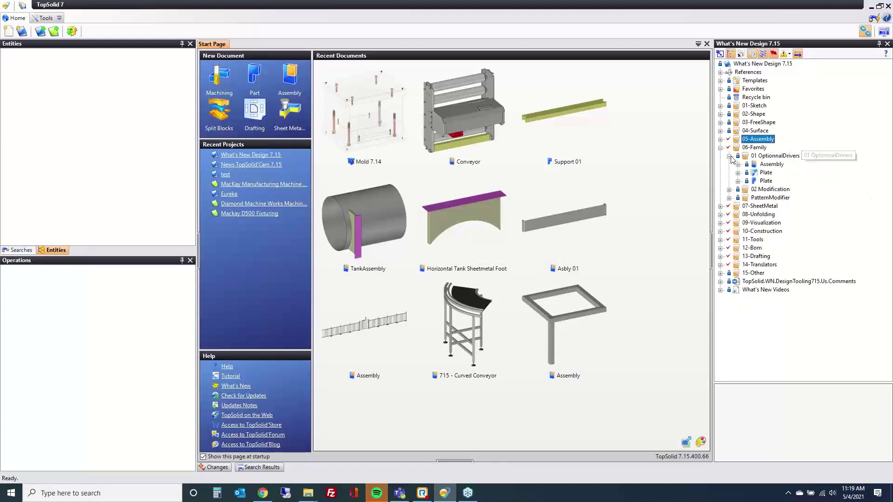
{"action": "left_click", "coordinate": [770, 165]}
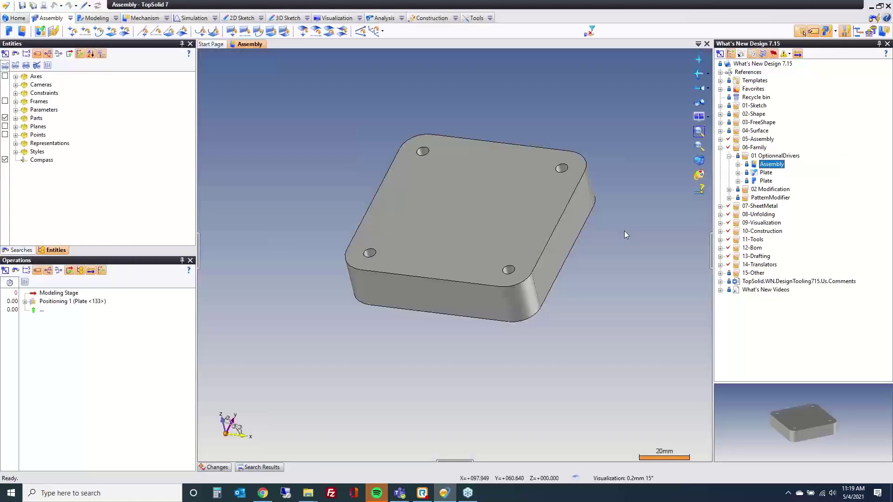
- Drag a second Plate into the Assembly and view its optional Hole diameter (5mm) driver
{"action": "left_click", "coordinate": [766, 173]}
{"action": "left_click_drag", "start_coordinate": [766, 173], "coordinate": [579, 132]}
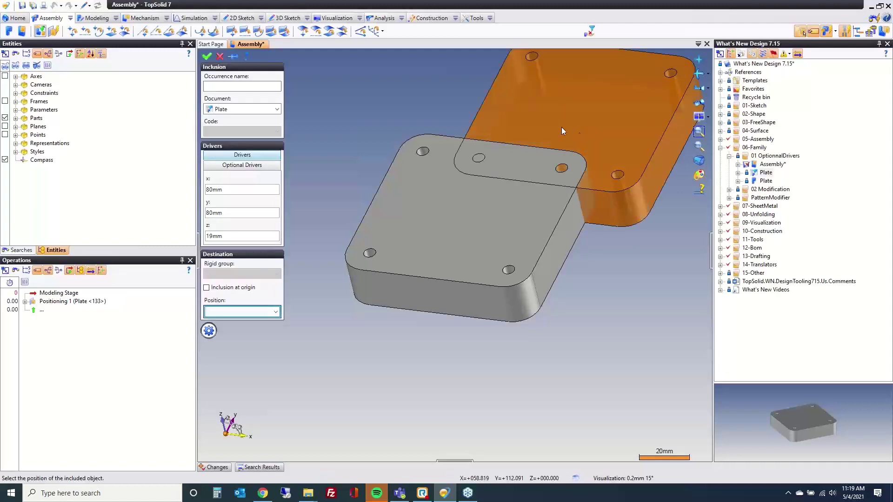
{"action": "left_click", "coordinate": [232, 167]}
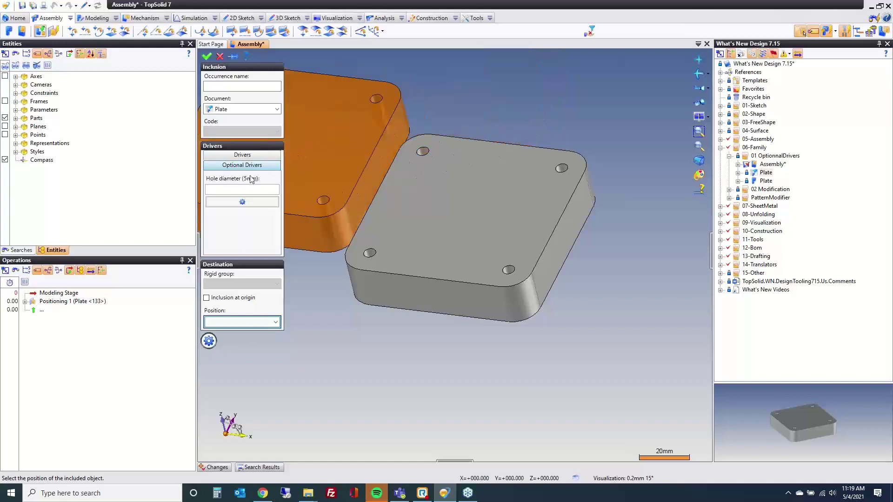
- Cancel the Plate inclusion and close Assembly without saving
{"action": "left_click", "coordinate": [219, 56]}
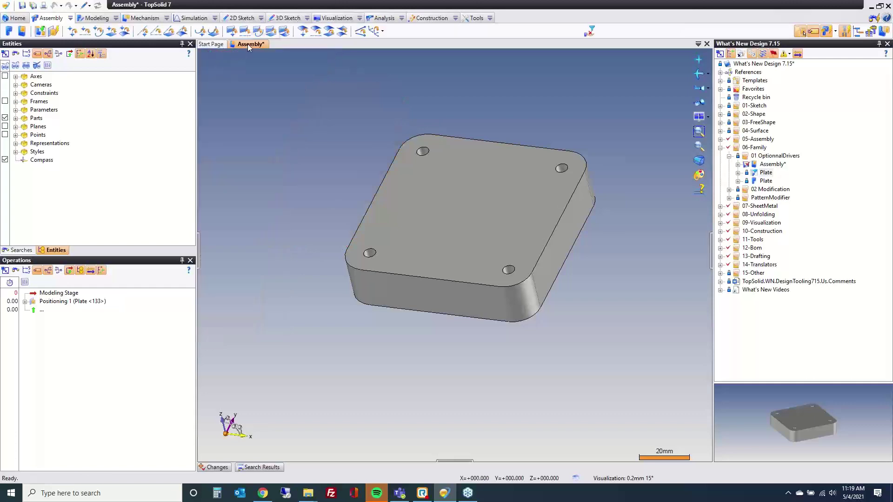
{"action": "middle_click", "coordinate": [247, 44]}
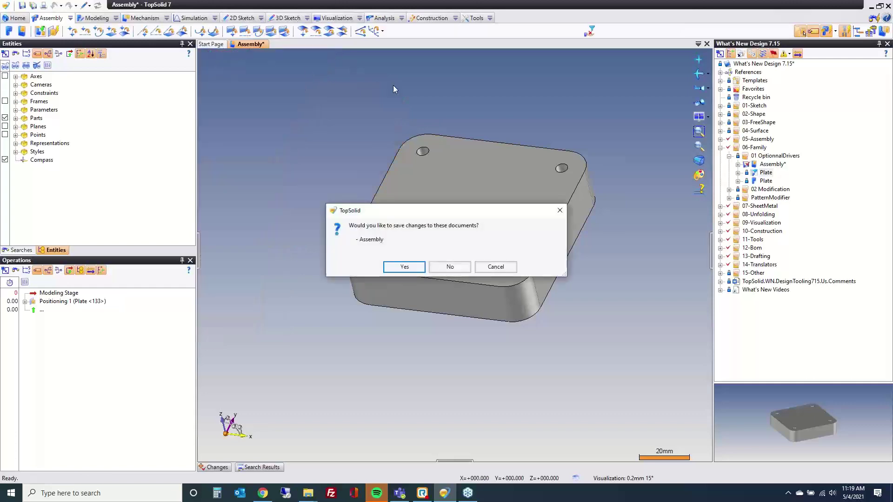
{"action": "left_click", "coordinate": [460, 265]}
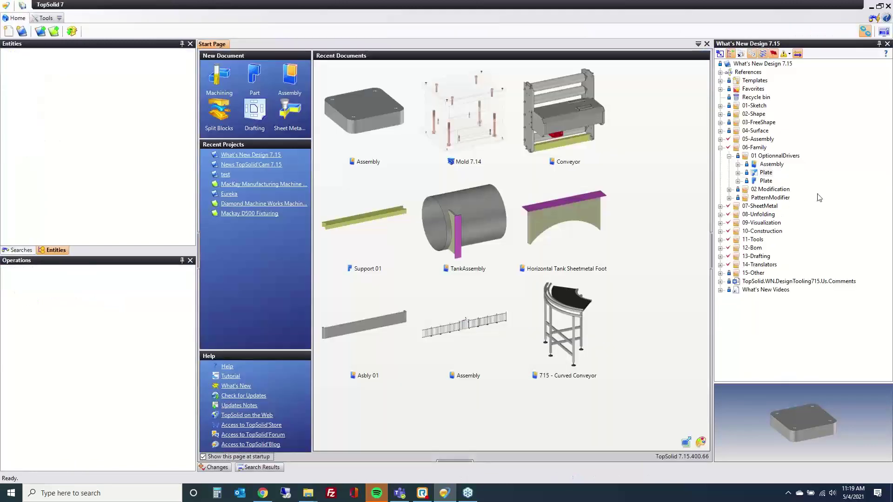
- Open 01 Project from 06-Family's 02 Modification folder, along with the design comments document
{"action": "left_click", "coordinate": [728, 156]}
{"action": "left_click", "coordinate": [729, 164]}
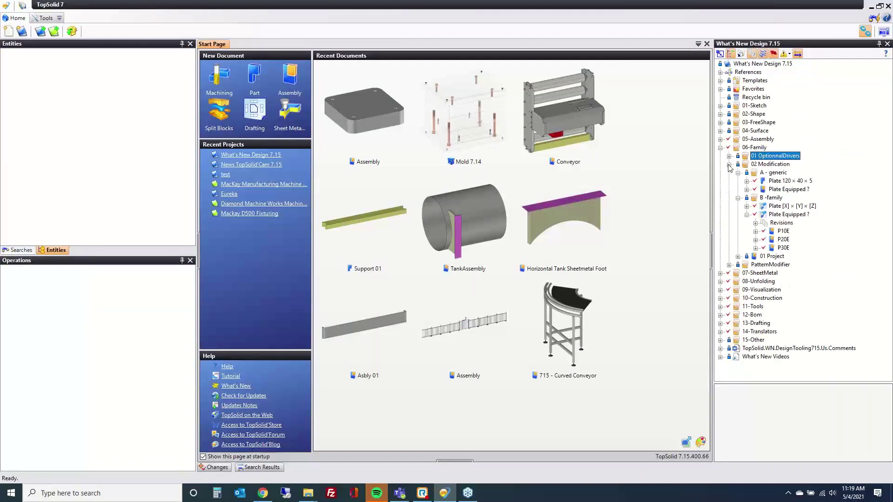
{"action": "left_click", "coordinate": [738, 173]}
{"action": "left_click", "coordinate": [739, 181]}
{"action": "left_click", "coordinate": [768, 189]}
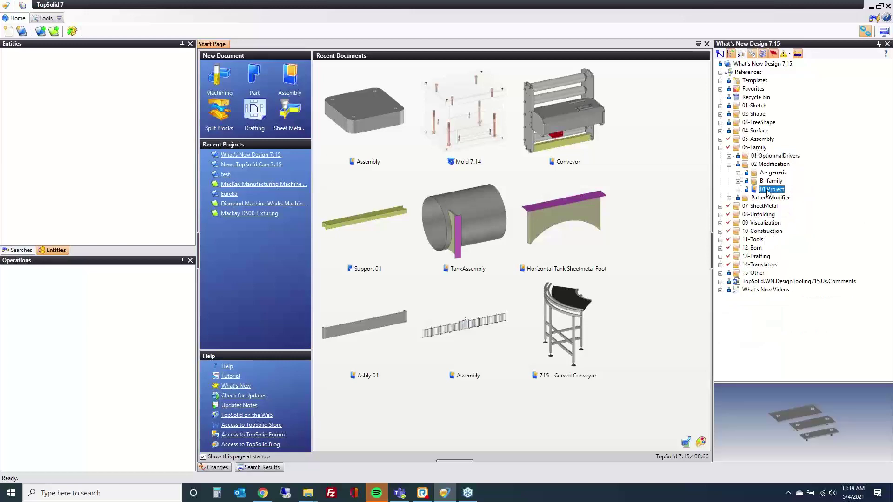
{"action": "double_click", "coordinate": [768, 190]}
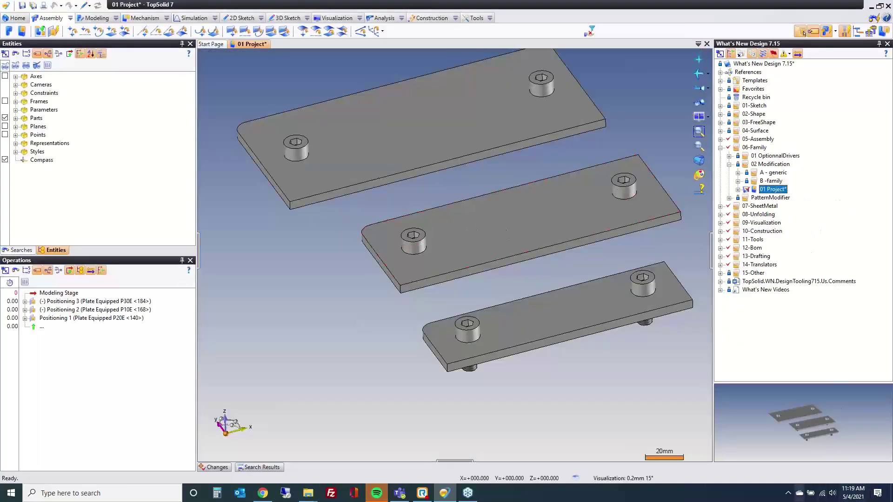
{"action": "double_click", "coordinate": [788, 282]}
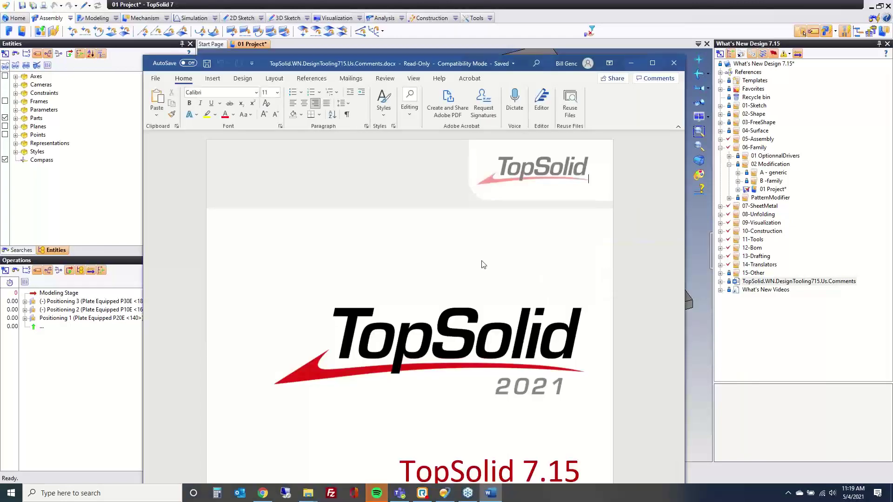
- Jump to the Family section via Contents, read the Modification save-prompt notes, then minimize Word
{"action": "scroll", "coordinate": [474, 262], "scroll_direction": "down", "scroll_amount": 10}
{"action": "scroll", "coordinate": [469, 263], "scroll_direction": "down", "scroll_amount": 10}
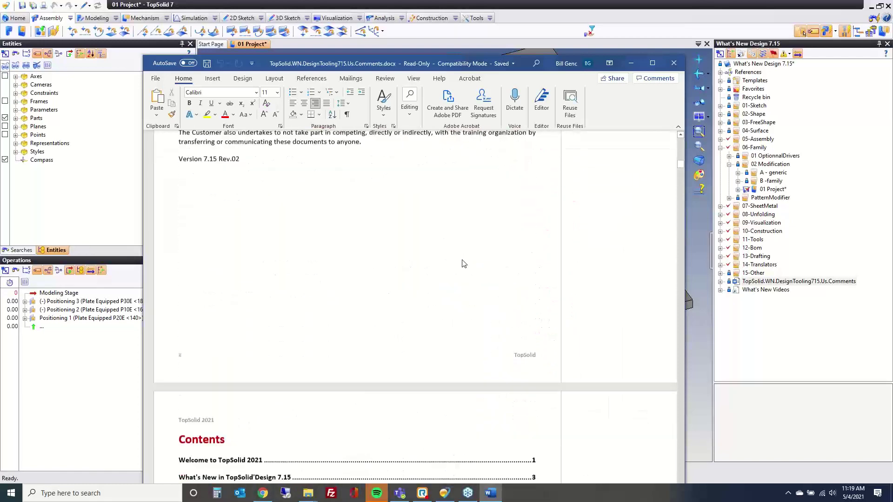
{"action": "scroll", "coordinate": [463, 258], "scroll_direction": "down", "scroll_amount": 1}
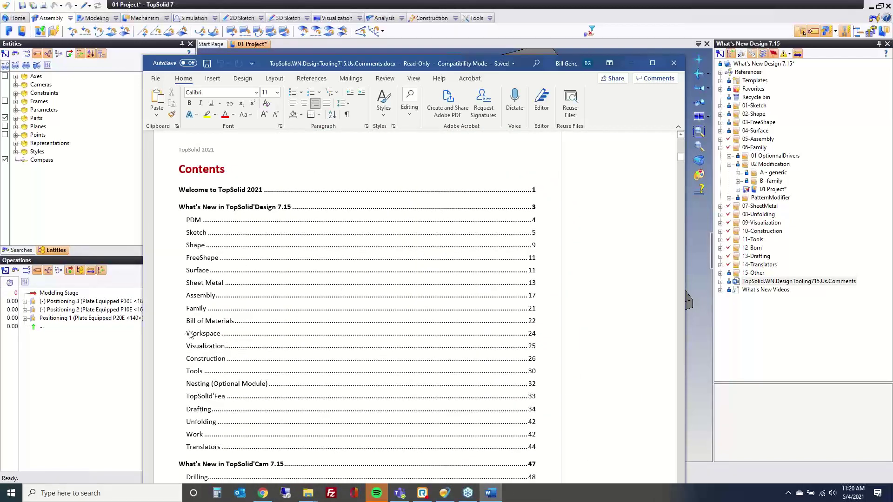
{"action": "left_click", "coordinate": [188, 309]}
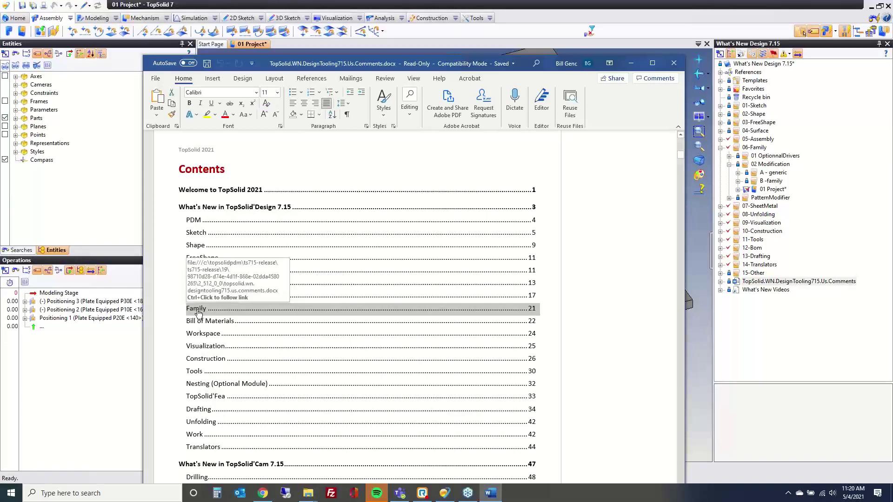
{"action": "left_click", "coordinate": [196, 309], "text": "ctrl"}
{"action": "scroll", "coordinate": [349, 269], "scroll_direction": "down", "scroll_amount": 5}
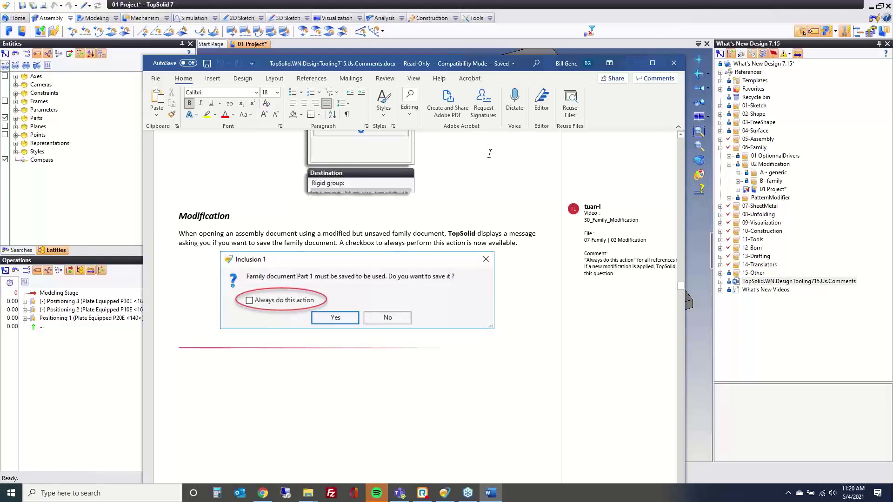
{"action": "left_click_drag", "start_coordinate": [526, 68], "coordinate": [576, 105]}
{"action": "left_click", "coordinate": [743, 154]}
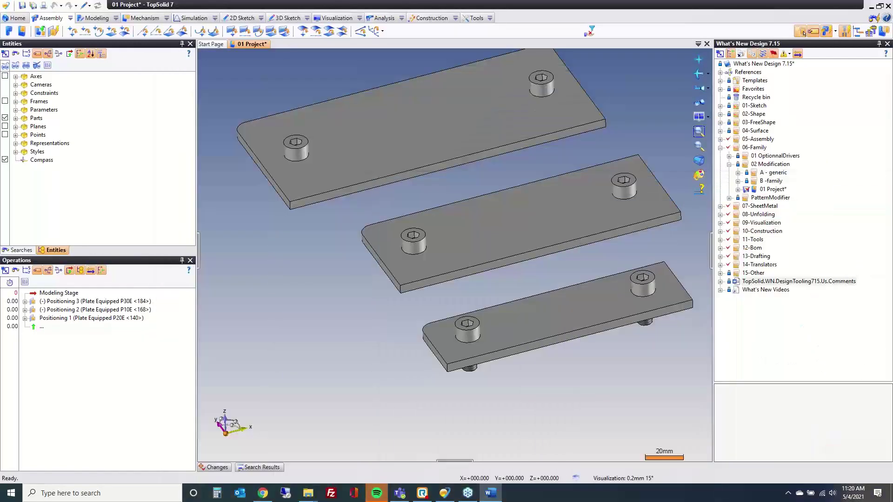
- Undo the pending changes to 01 Project, confirming the check-out cancellation
{"action": "left_click", "coordinate": [768, 190]}
{"action": "right_click", "coordinate": [769, 190]}
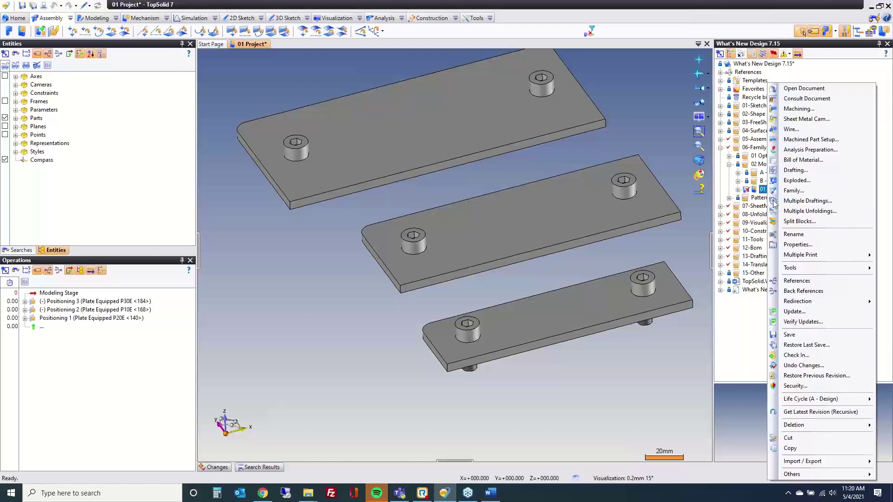
{"action": "left_click", "coordinate": [803, 365]}
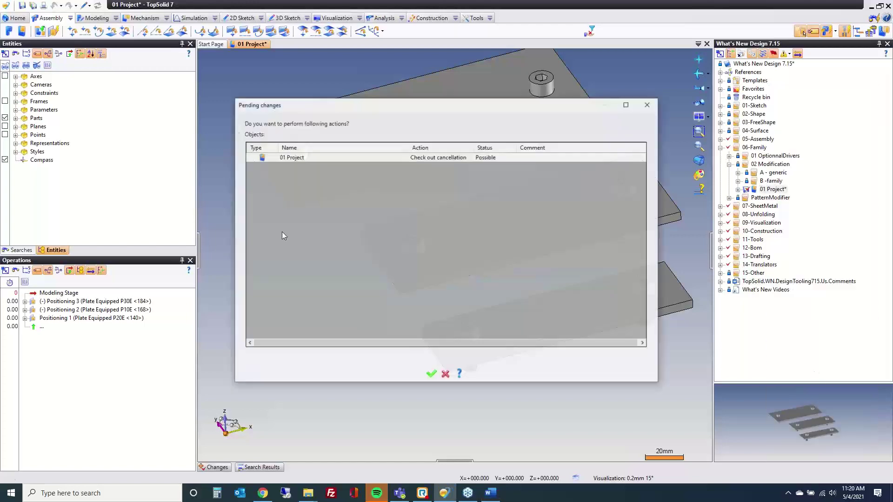
{"action": "left_click", "coordinate": [431, 372]}
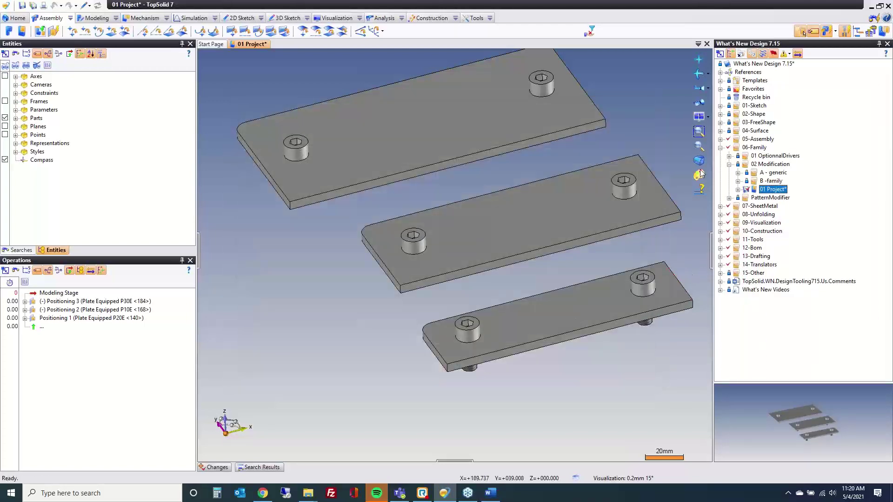
- Undo changes to Plate 120 × 40 × 5, saving the Plate [X] × [Y] × [Z] and Plate Equipped ? families
{"action": "left_click", "coordinate": [738, 172]}
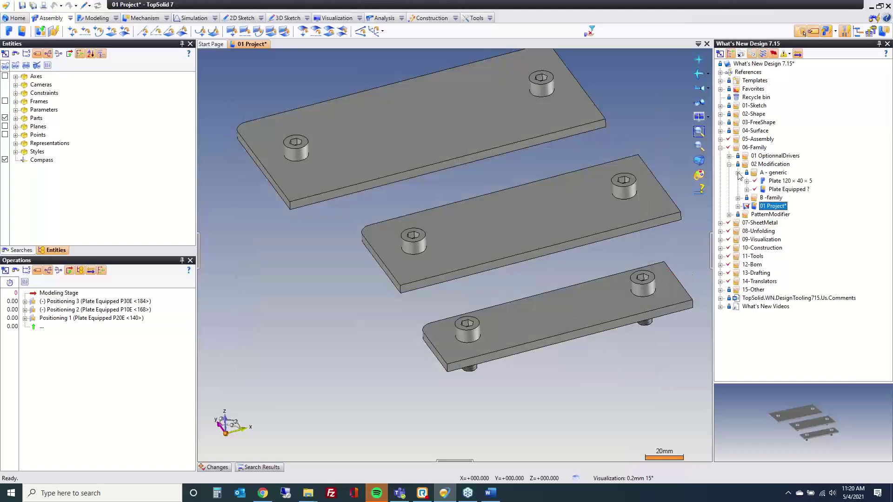
{"action": "right_click", "coordinate": [779, 182]}
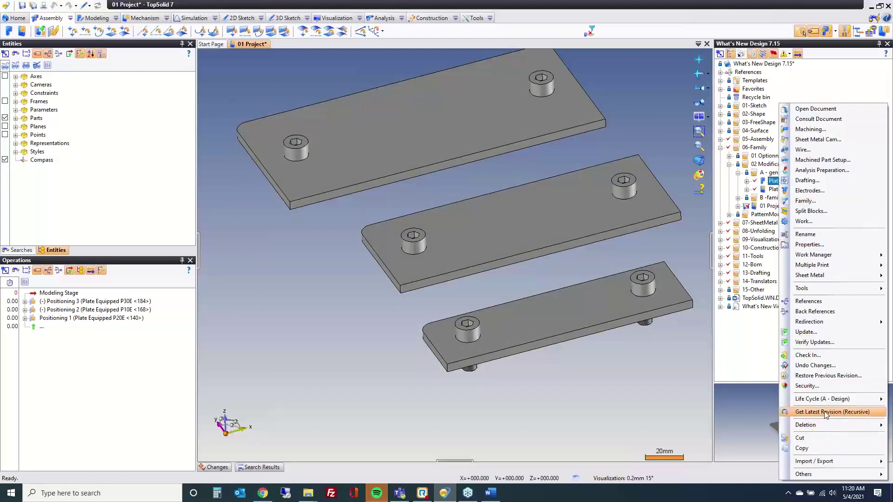
{"action": "left_click", "coordinate": [811, 365]}
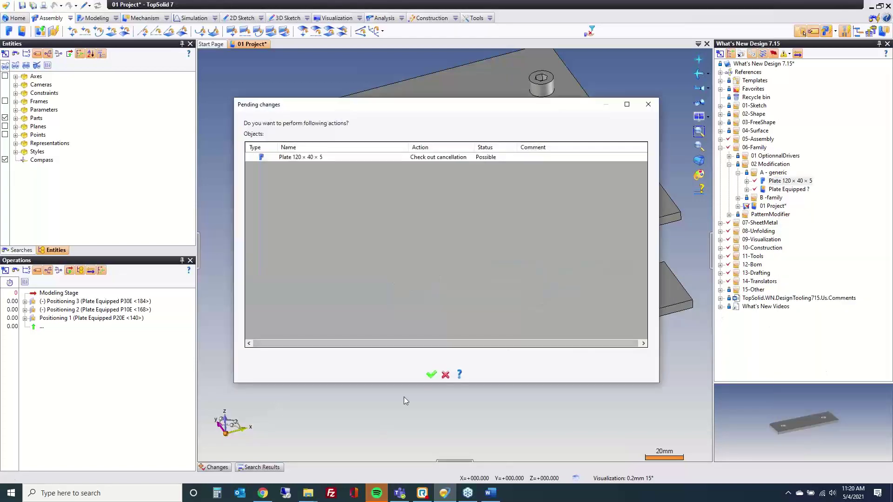
{"action": "left_click", "coordinate": [431, 374]}
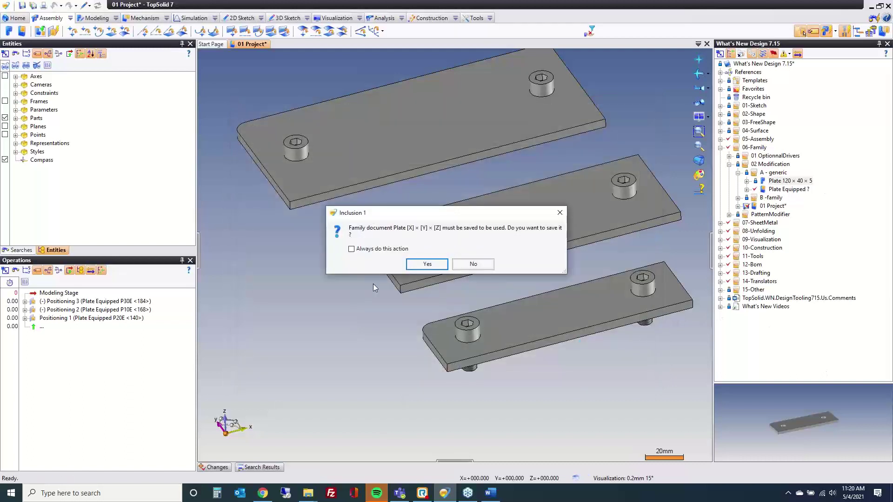
{"action": "left_click", "coordinate": [426, 264]}
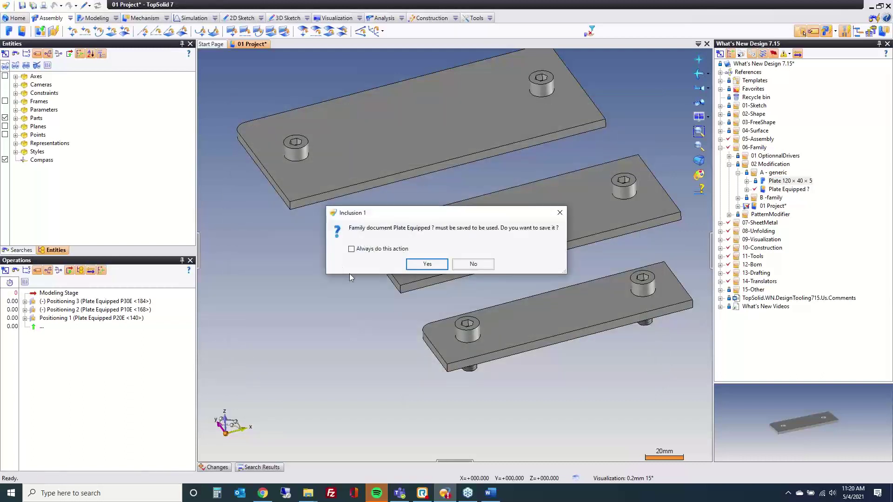
{"action": "left_click", "coordinate": [427, 263]}
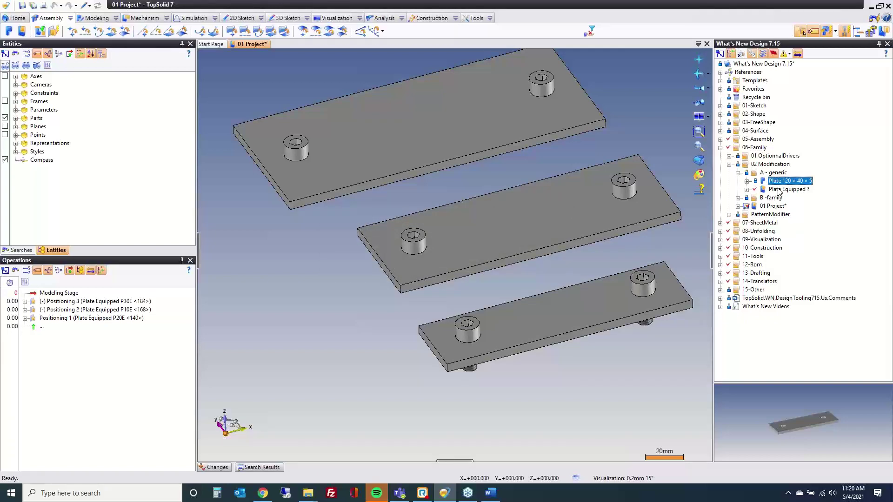
- Undo changes to Plate Equipped ?, accepting the prompt to save its family
{"action": "right_click", "coordinate": [777, 190]}
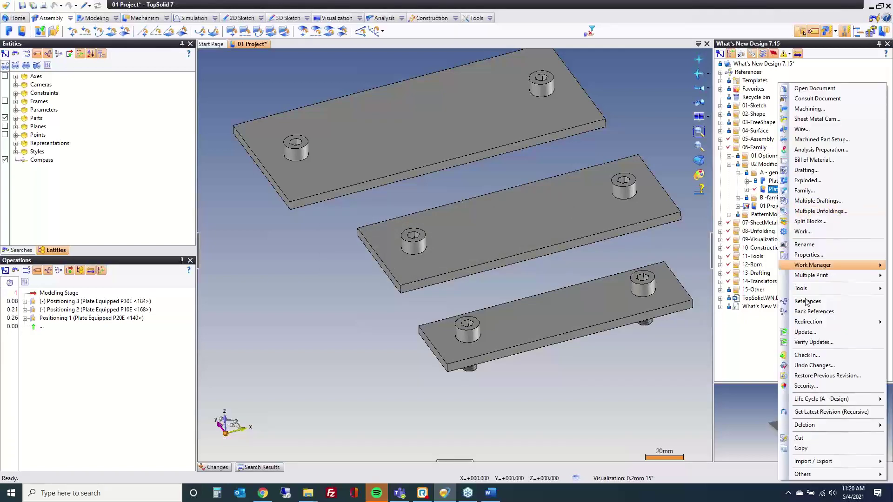
{"action": "left_click", "coordinate": [815, 365]}
{"action": "left_click", "coordinate": [435, 376]}
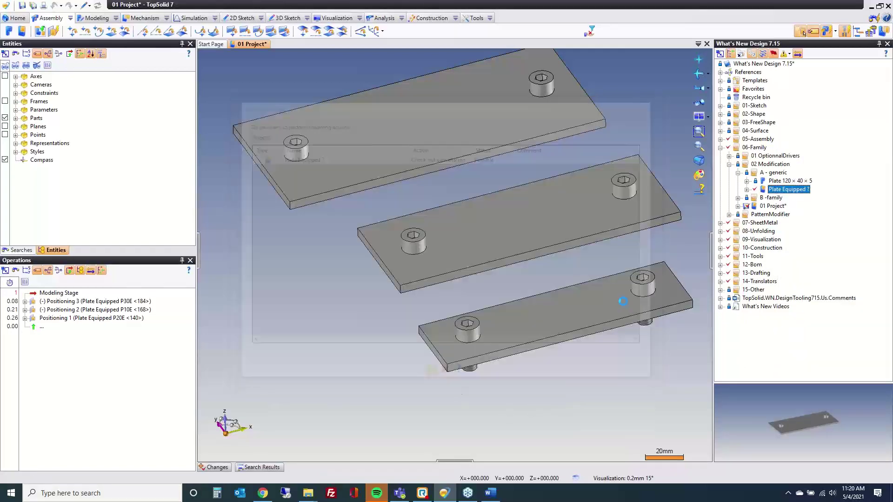
{"action": "left_click", "coordinate": [433, 264]}
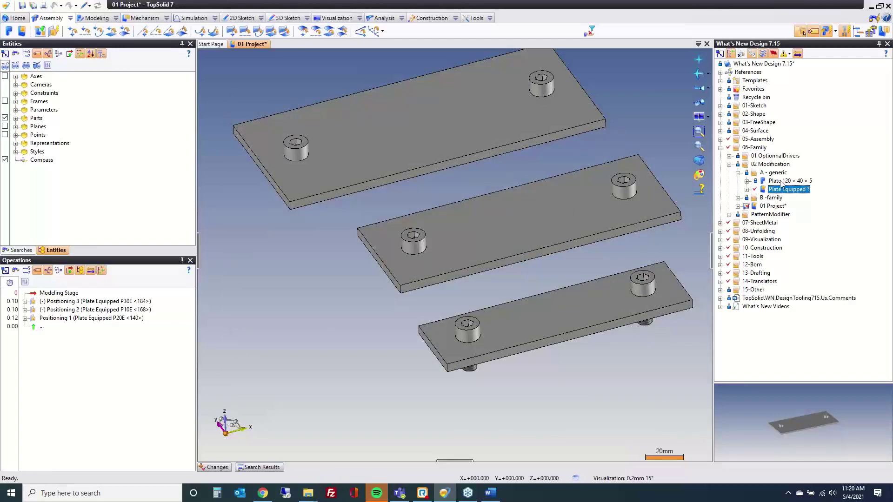
- Inspect the top plate's inclusion, then leave it without changes
{"action": "right_click", "coordinate": [345, 127]}
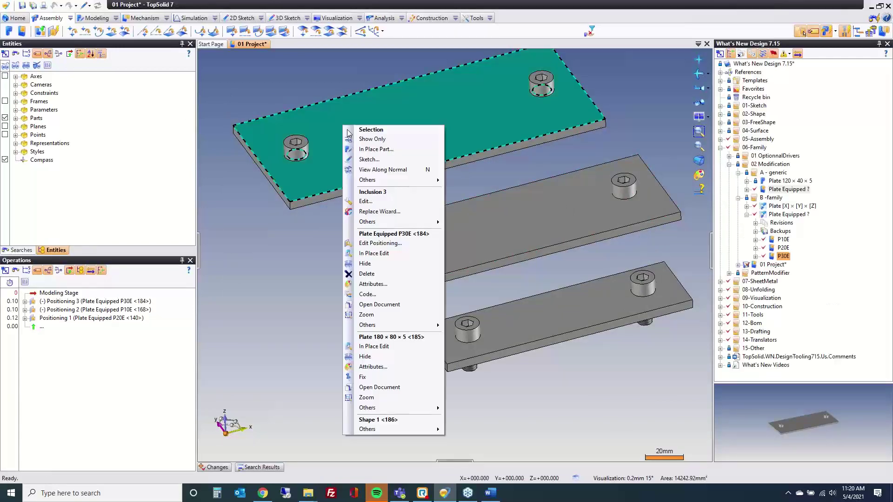
{"action": "mouse_move", "coordinate": [418, 329]}
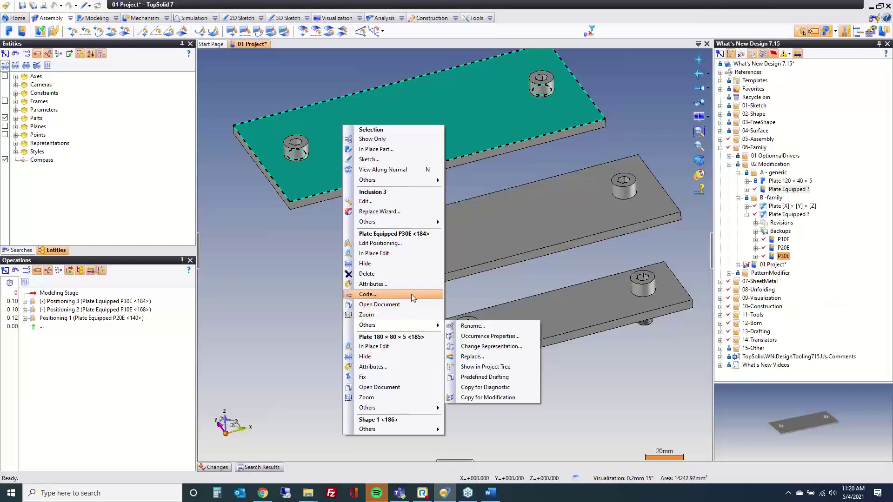
{"action": "left_click", "coordinate": [397, 203]}
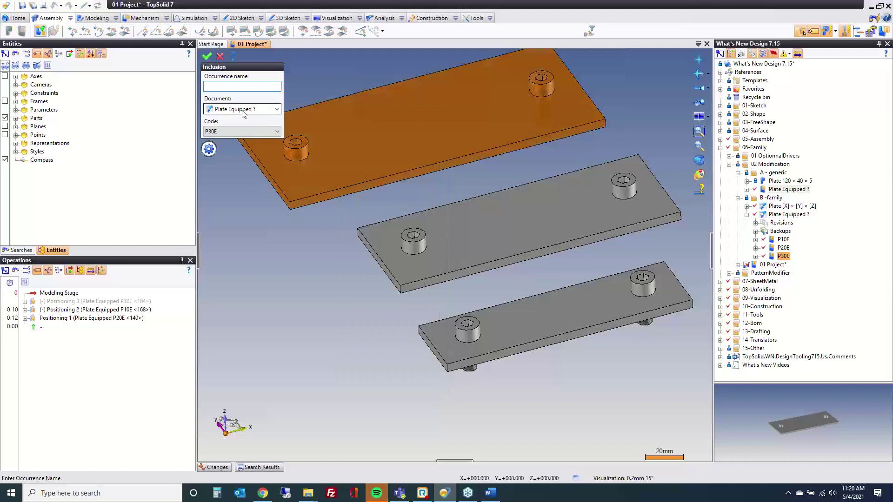
{"action": "left_click", "coordinate": [207, 56]}
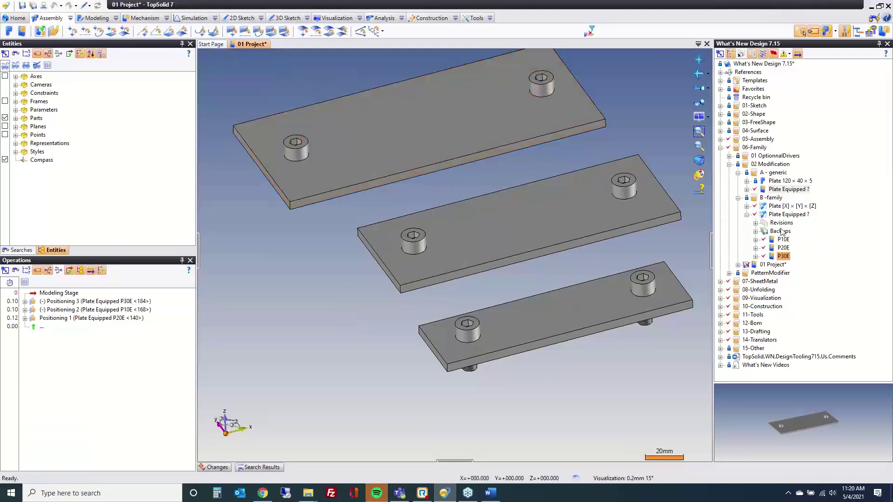
- Open Plate 120 × 40 × 5, fillet one corner edge, and save the document
{"action": "left_click", "coordinate": [787, 215]}
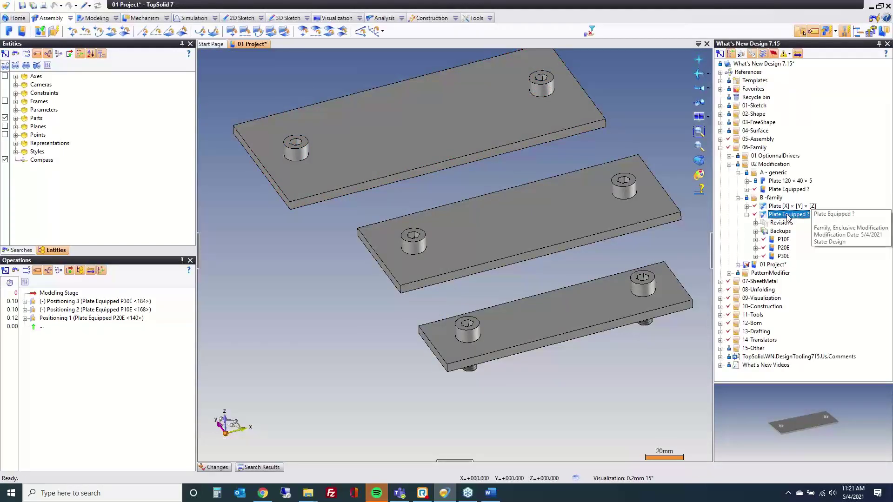
{"action": "double_click", "coordinate": [773, 181]}
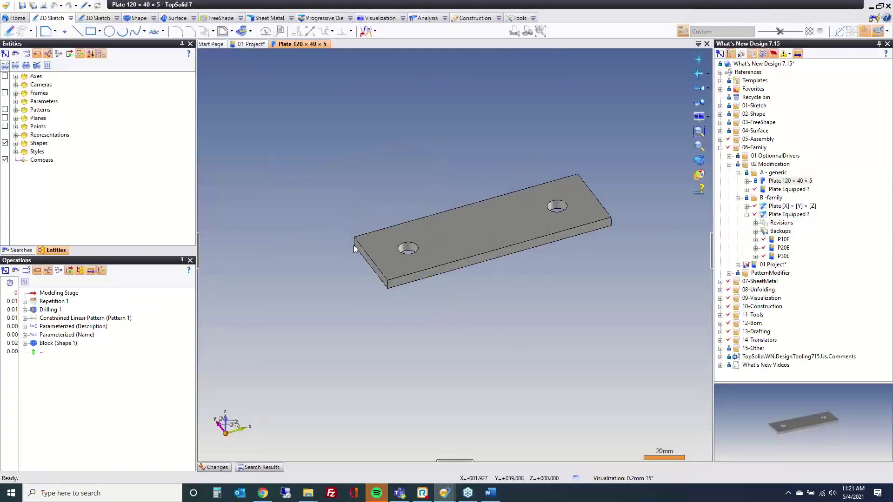
{"action": "right_click", "coordinate": [355, 245]}
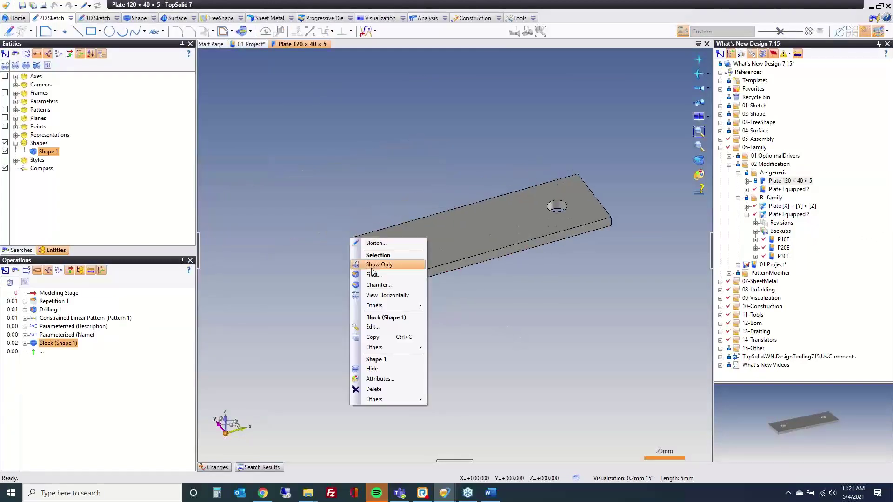
{"action": "left_click", "coordinate": [374, 274]}
{"action": "left_click", "coordinate": [370, 257]}
{"action": "key", "text": "Return"}
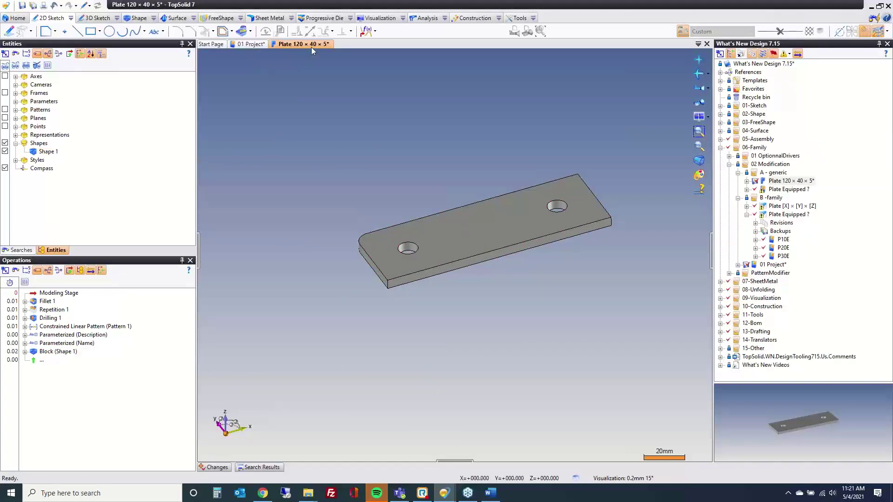
{"action": "right_click", "coordinate": [312, 46]}
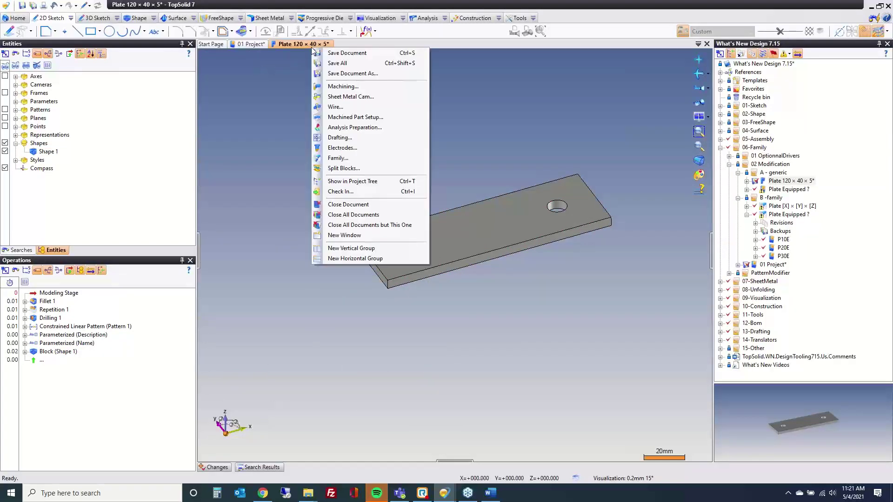
{"action": "left_click", "coordinate": [335, 53]}
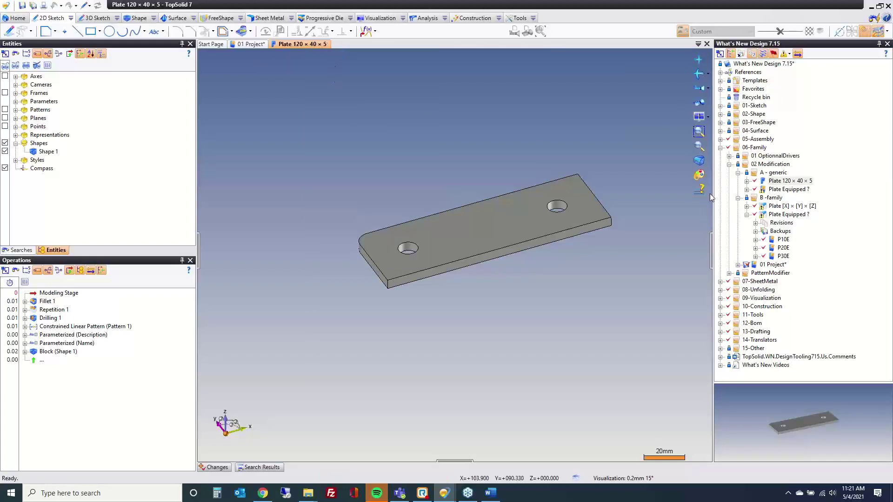
- Switch back to 01 Project and accept saving the Plate [X] × [Y] × [Z] and Plate Equipped ? families
{"action": "left_click_drag", "start_coordinate": [770, 238], "coordinate": [309, 122]}
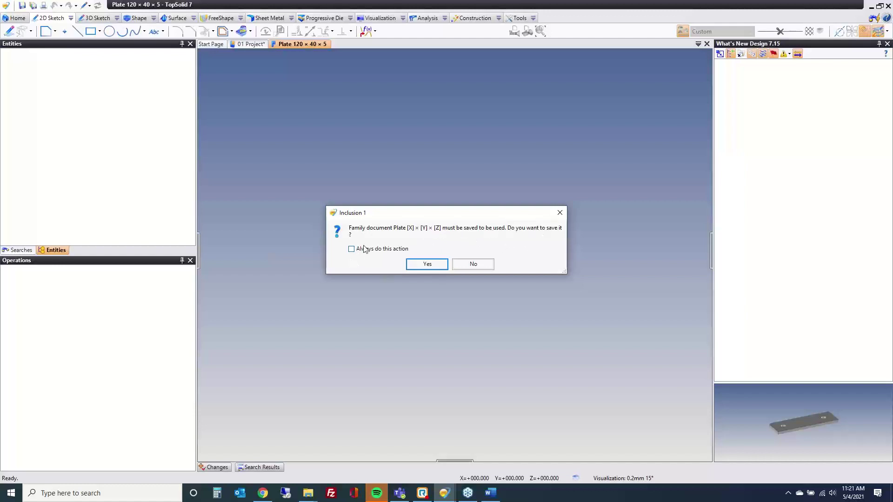
{"action": "left_click", "coordinate": [428, 265]}
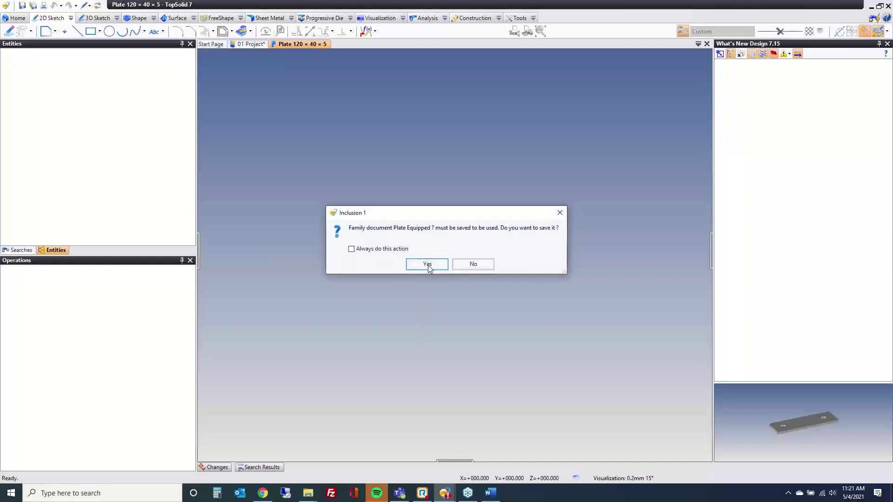
{"action": "left_click", "coordinate": [427, 267]}
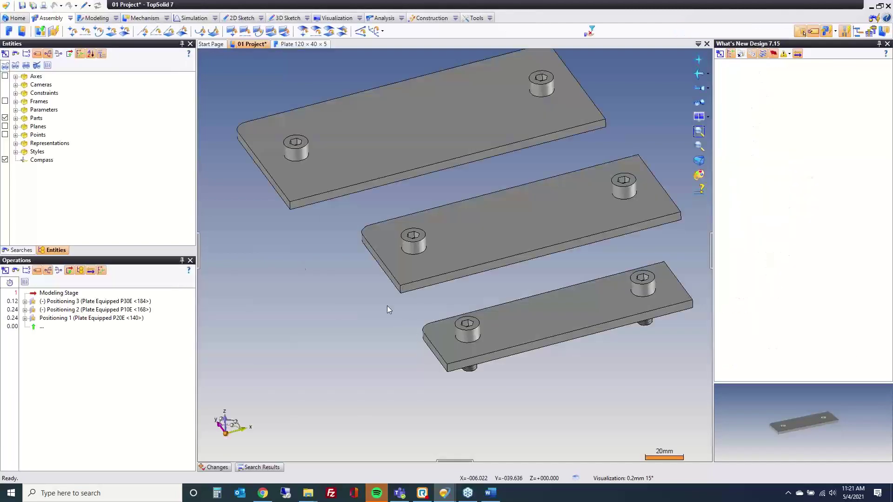